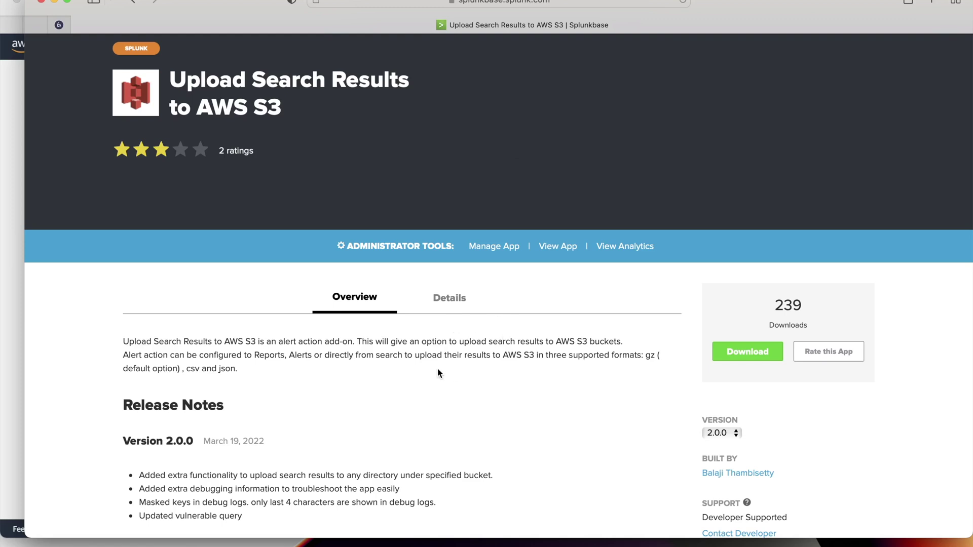
Step: Accept the license and download the upload-search-results-to-aws-s3_200.tgz package from Splunkbase
scroll(439, 374, down, 2)
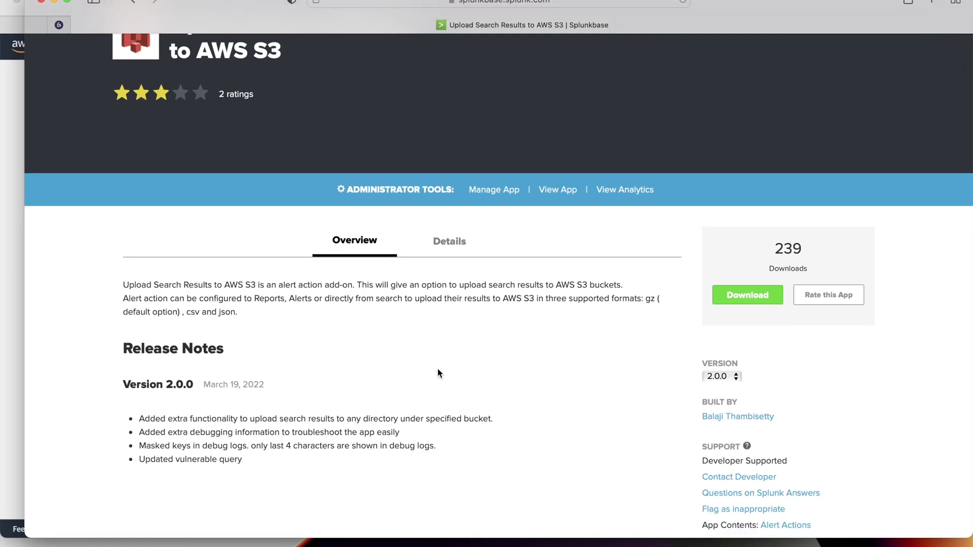
scroll(439, 373, up, 1)
scroll(438, 373, down, 1)
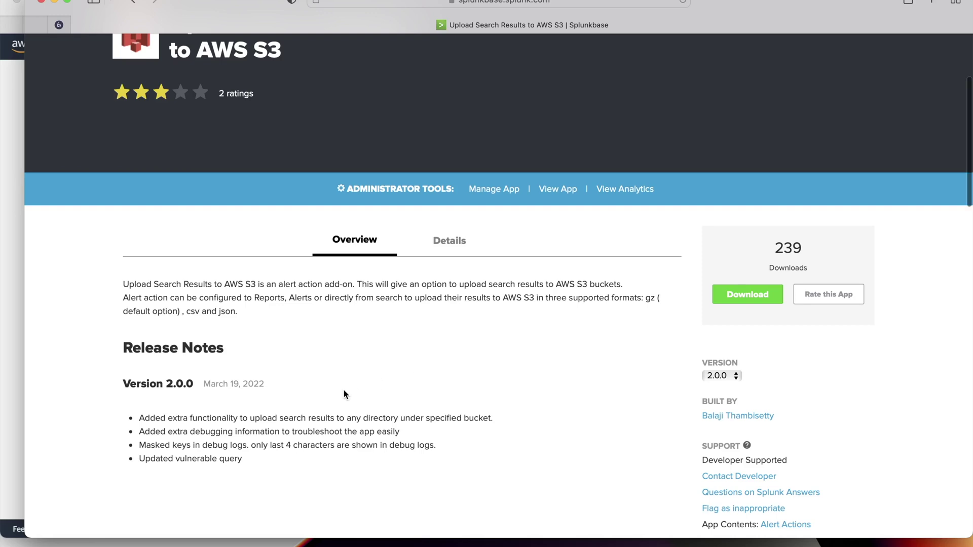
scroll(344, 393, down, 1)
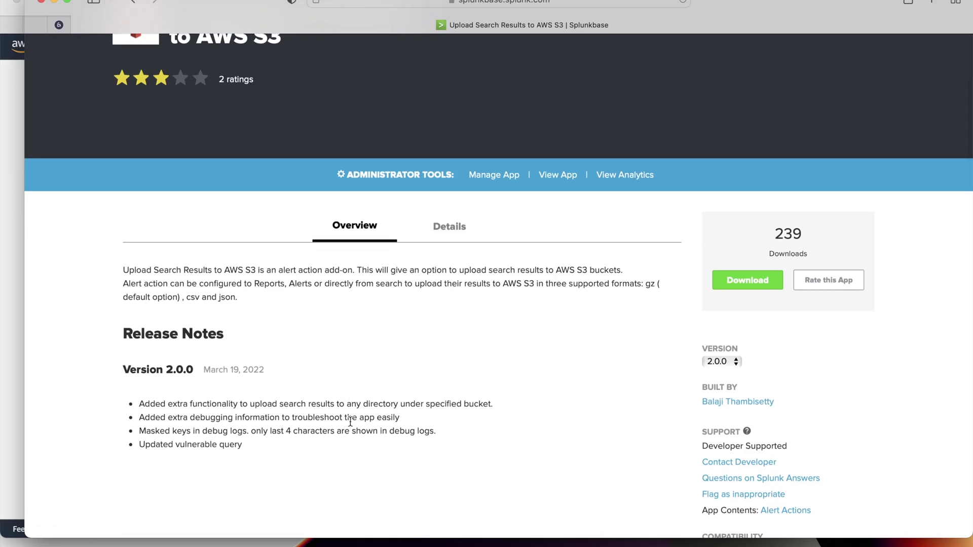
scroll(352, 429, down, 1)
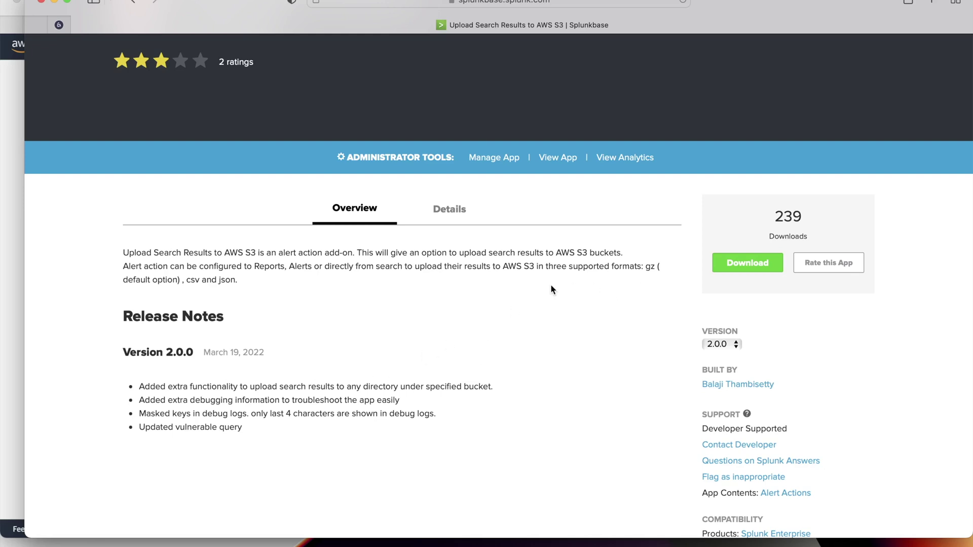
click(756, 266)
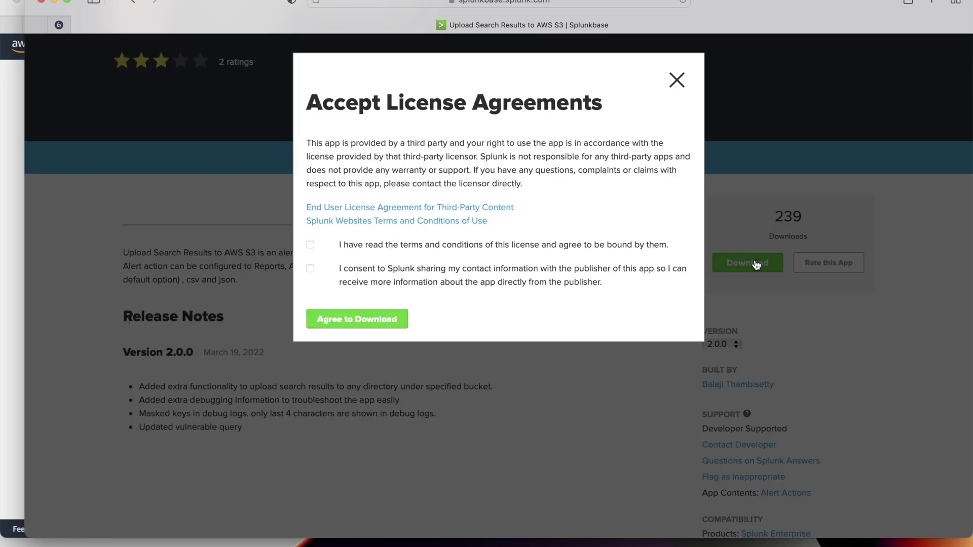
click(310, 244)
click(365, 318)
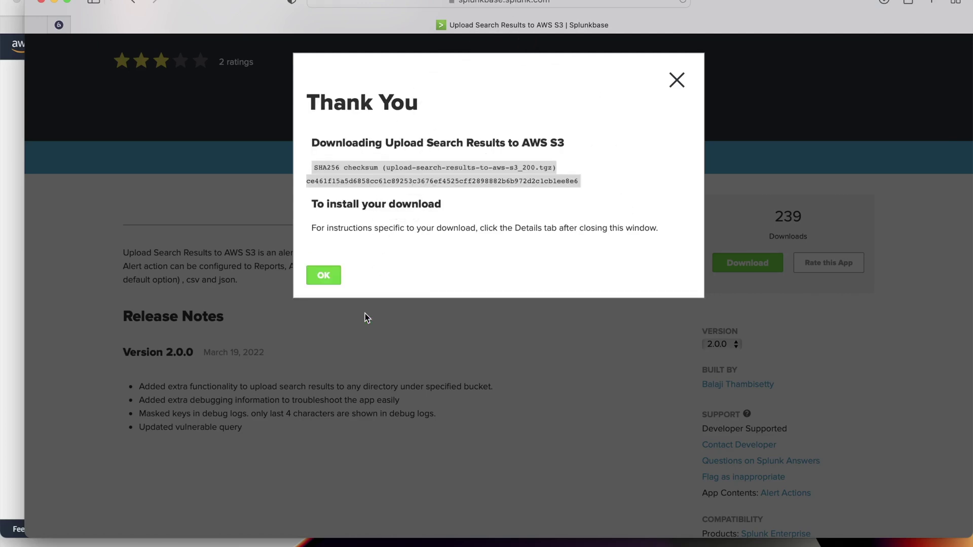
key(ctrl+Right)
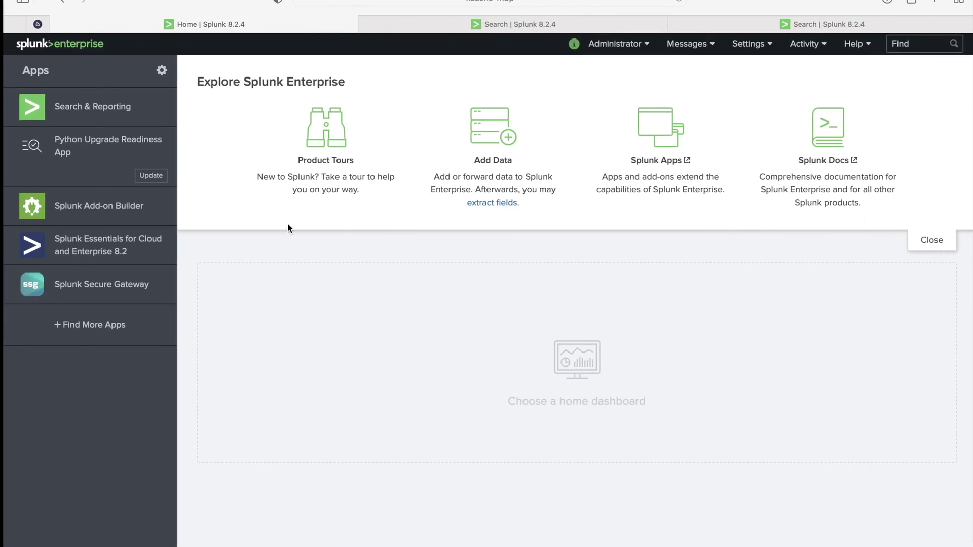
Step: Install the TA-s3-upload.tar app package from the Downloads folder
click(160, 80)
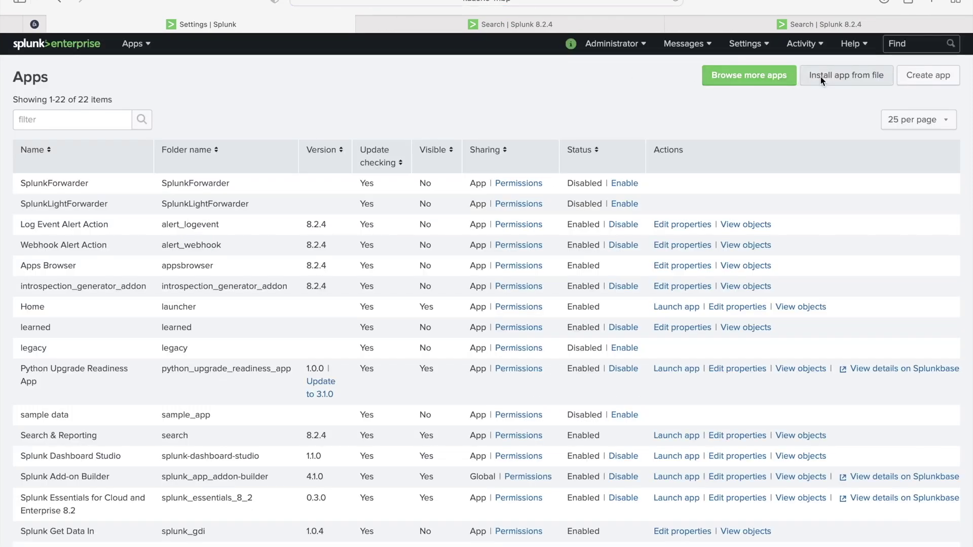
click(820, 77)
click(325, 227)
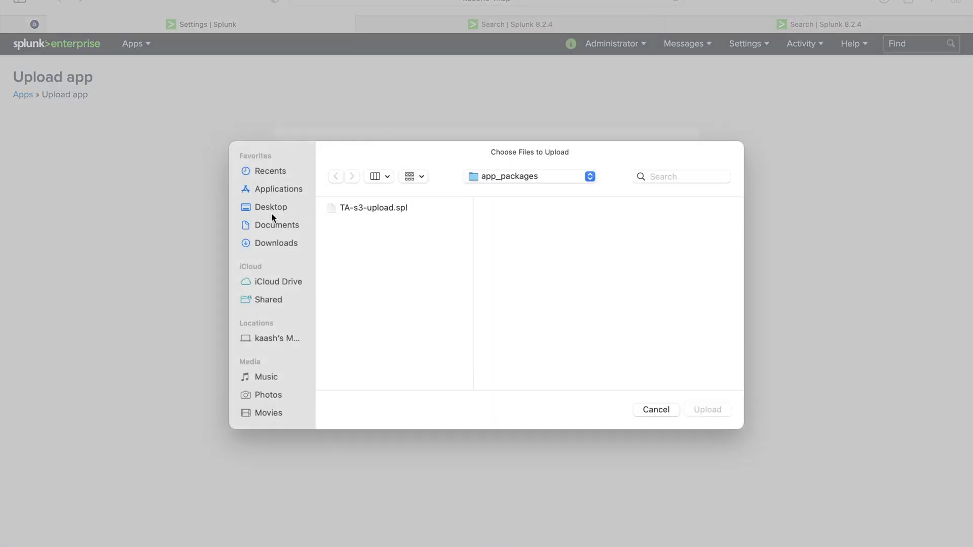
click(272, 243)
click(379, 223)
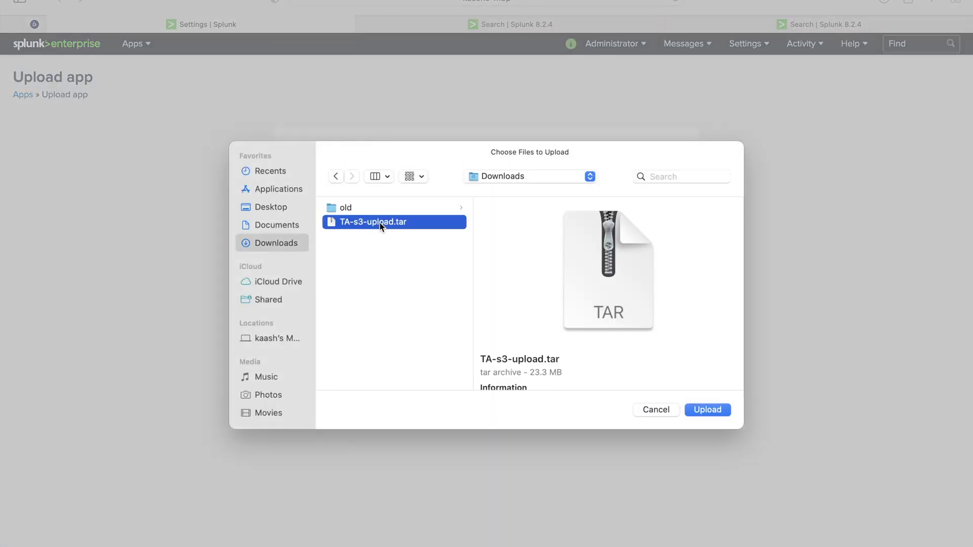
click(714, 411)
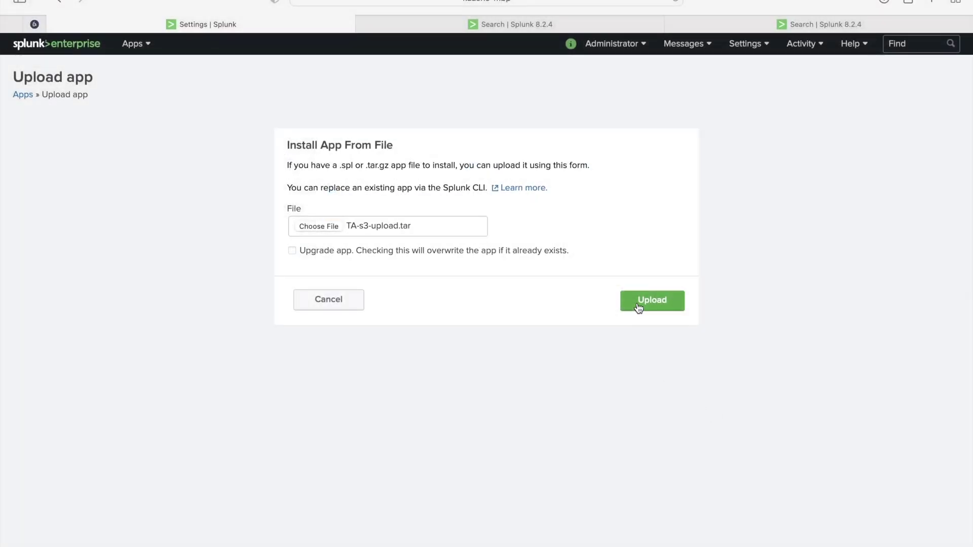
click(638, 304)
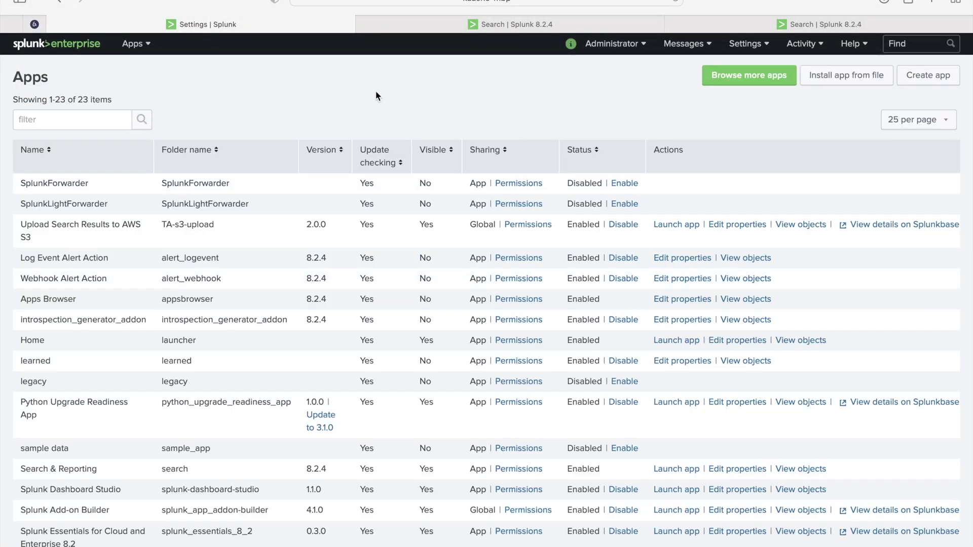
Step: Restart Splunk, then open the S3 upload app's Add-on Settings for access keys
click(741, 45)
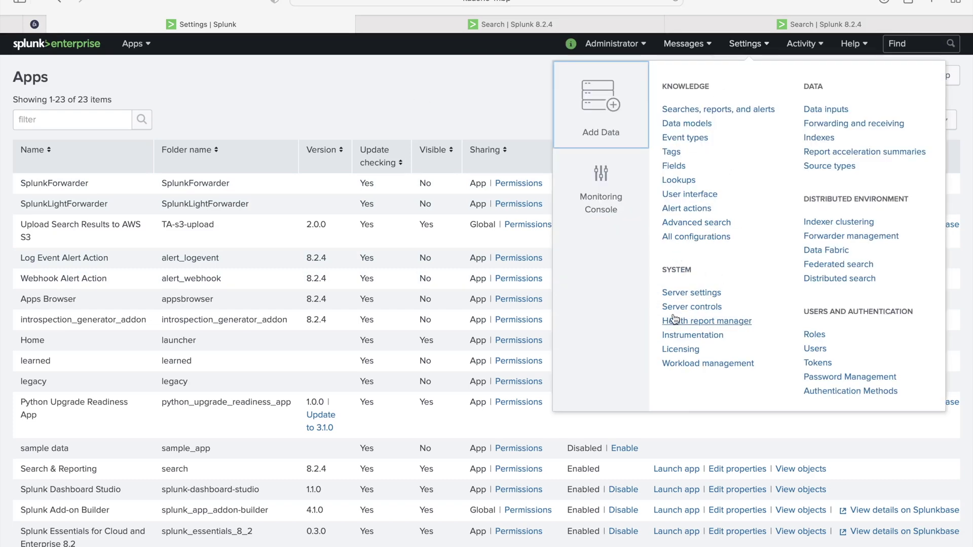
click(692, 307)
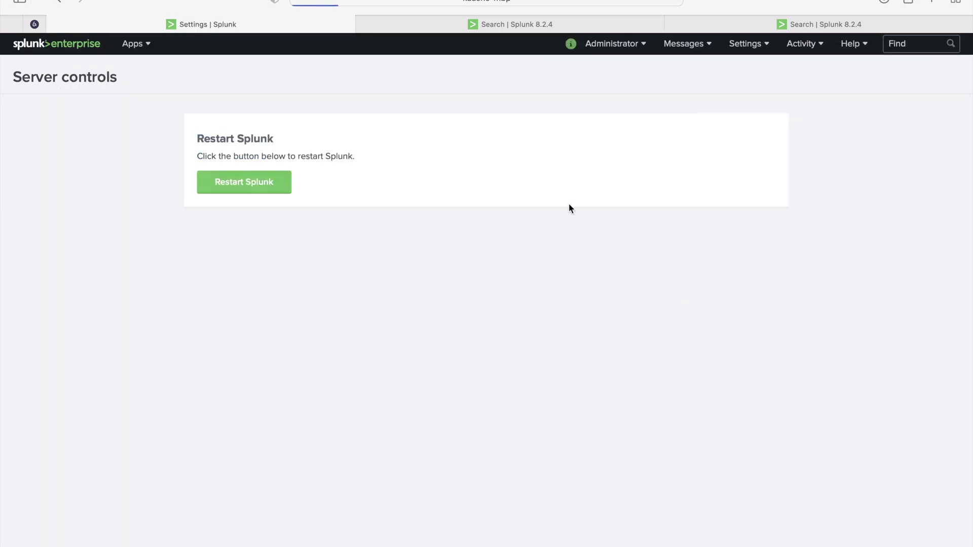
click(269, 181)
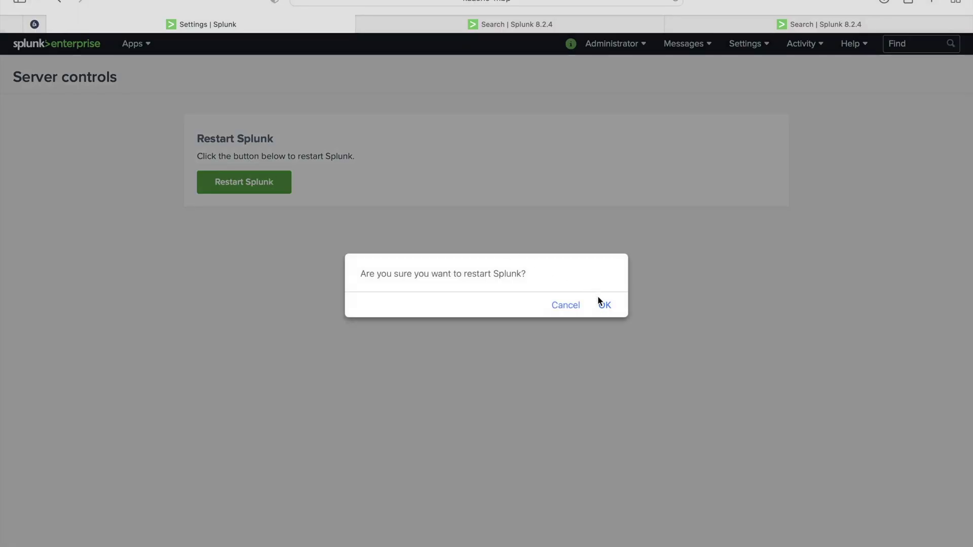
click(601, 303)
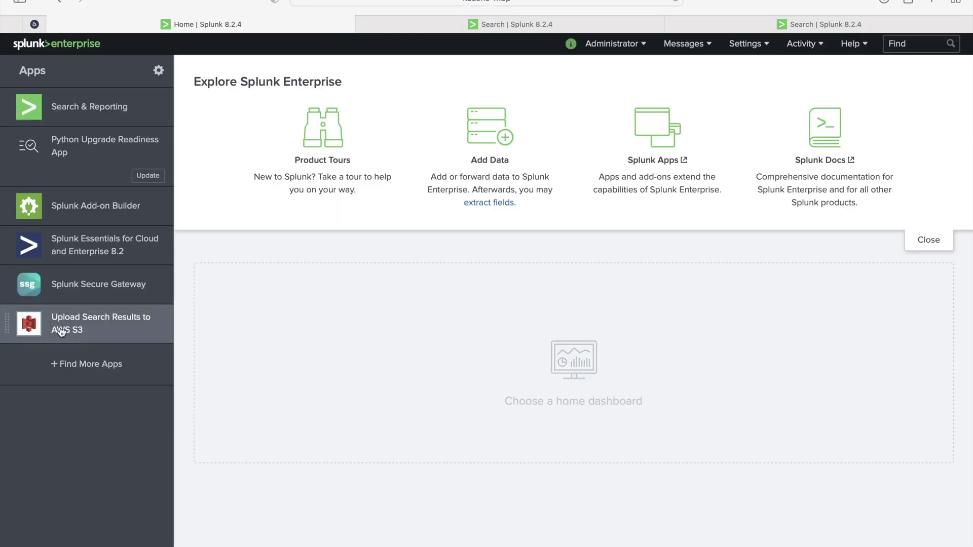
click(96, 329)
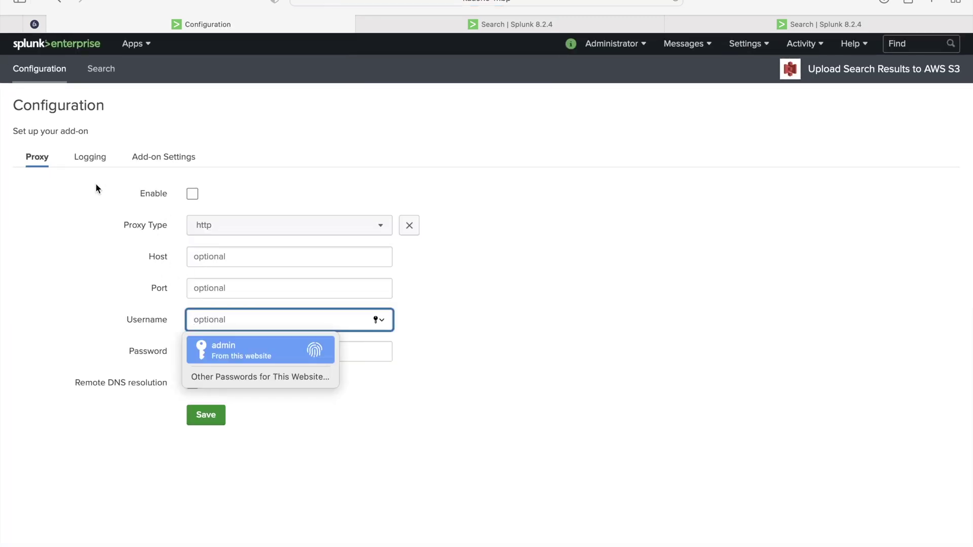
click(167, 159)
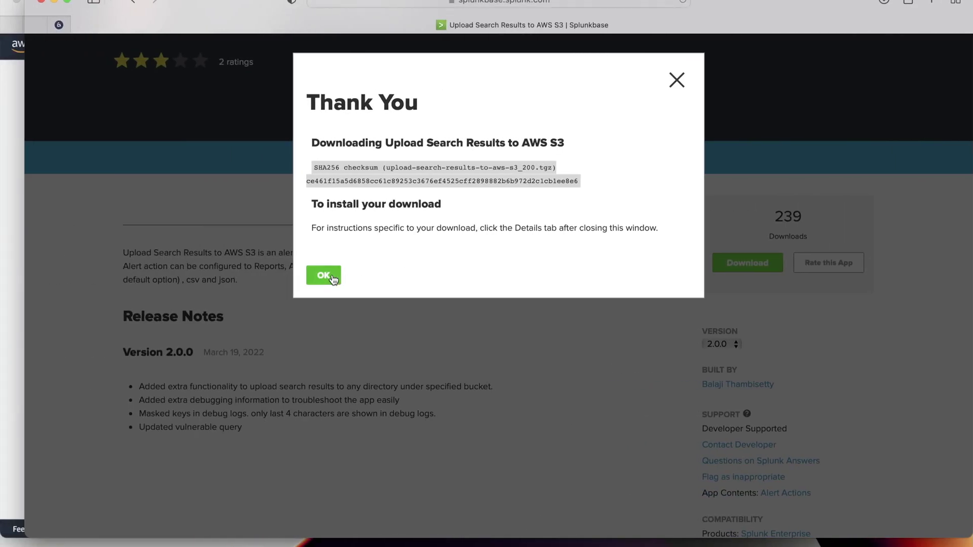
click(332, 276)
Step: Read the app's Details tab for its AWS key prerequisites and setup instructions
click(447, 211)
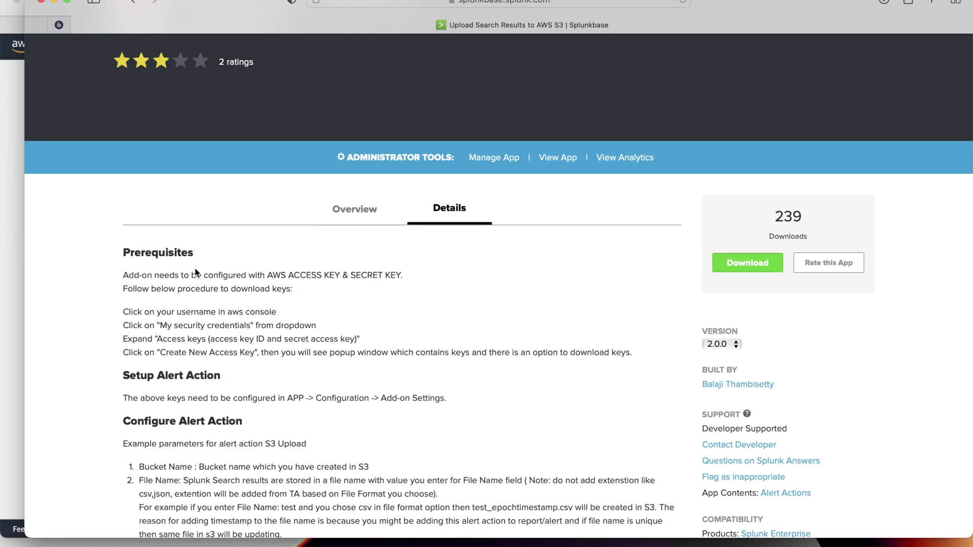
scroll(175, 353, down, 1)
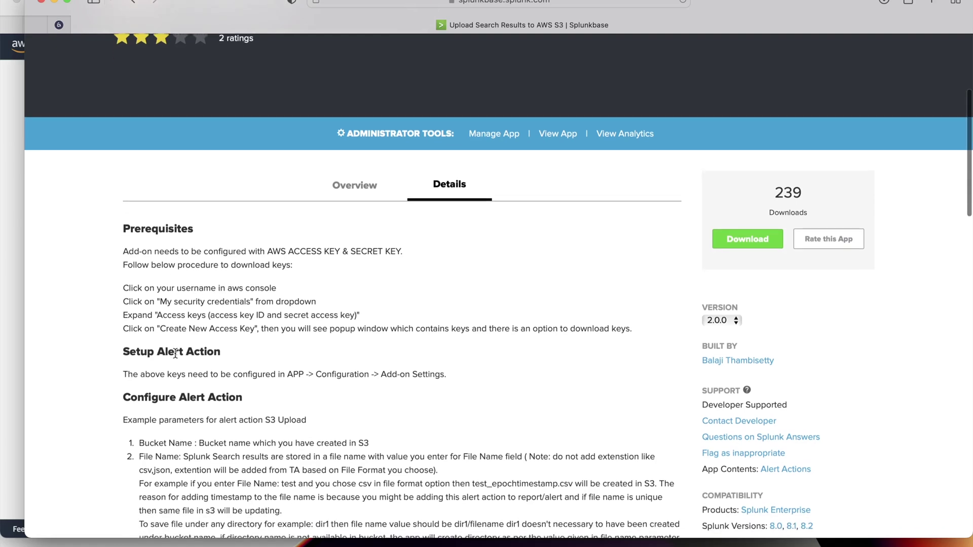
scroll(175, 353, down, 3)
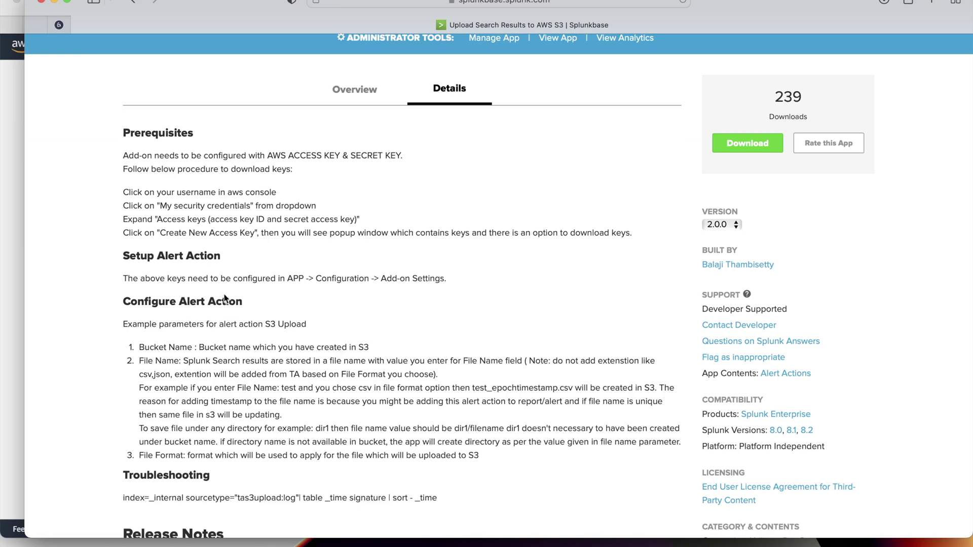
scroll(226, 299, up, 2)
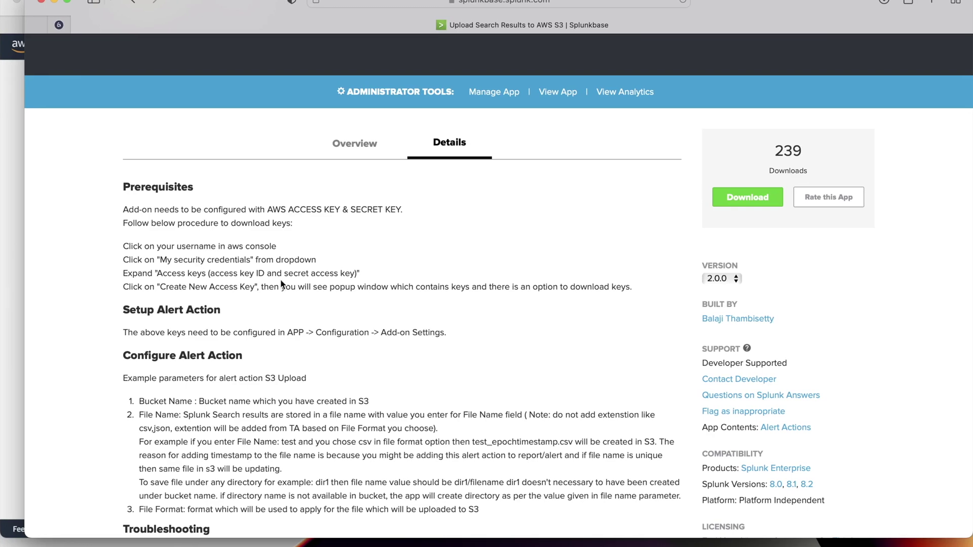
click(19, 272)
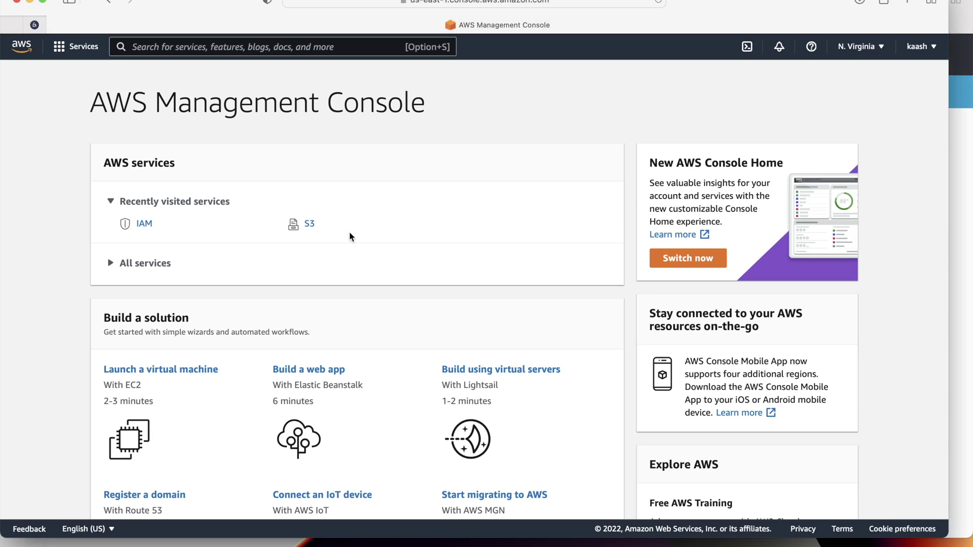
Step: Create a new AWS access key under Security credentials and select its access key ID
click(918, 51)
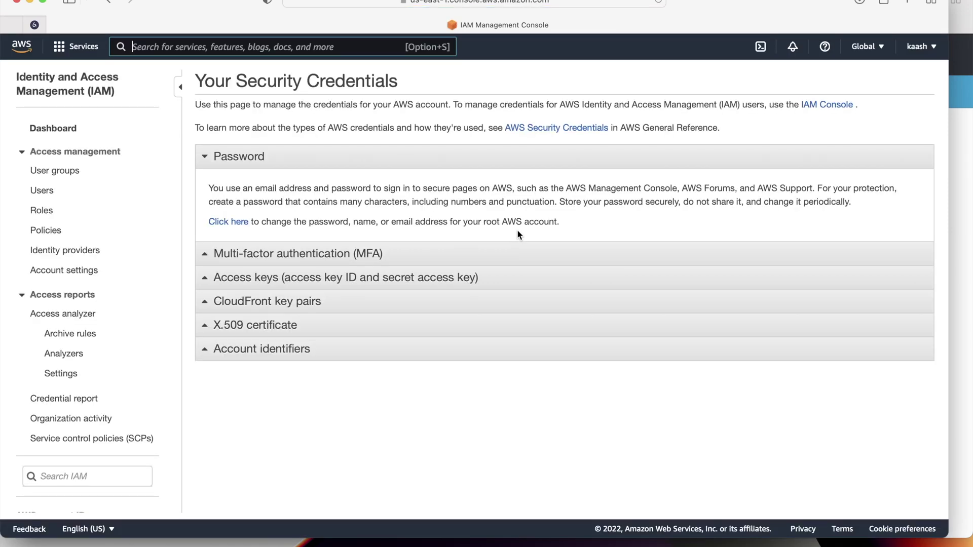
click(285, 278)
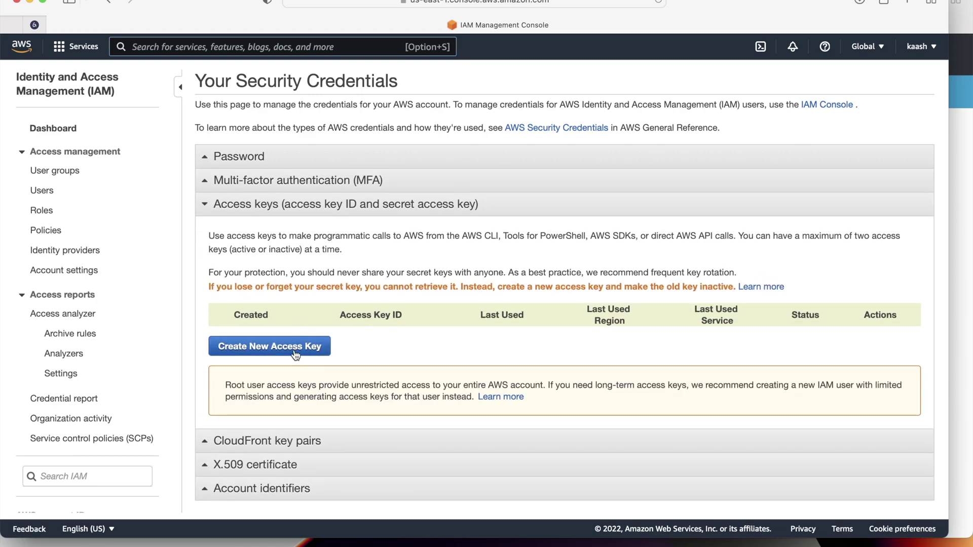
click(272, 350)
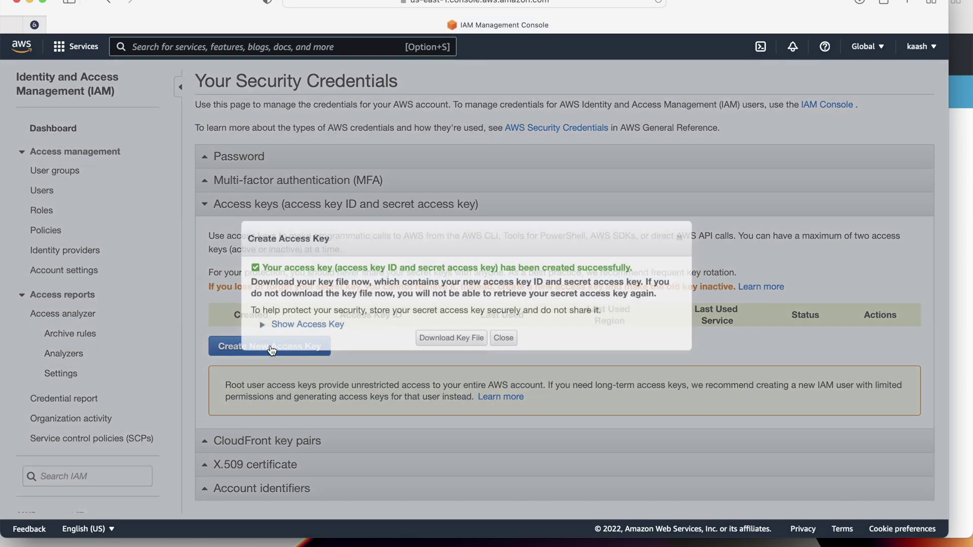
click(321, 325)
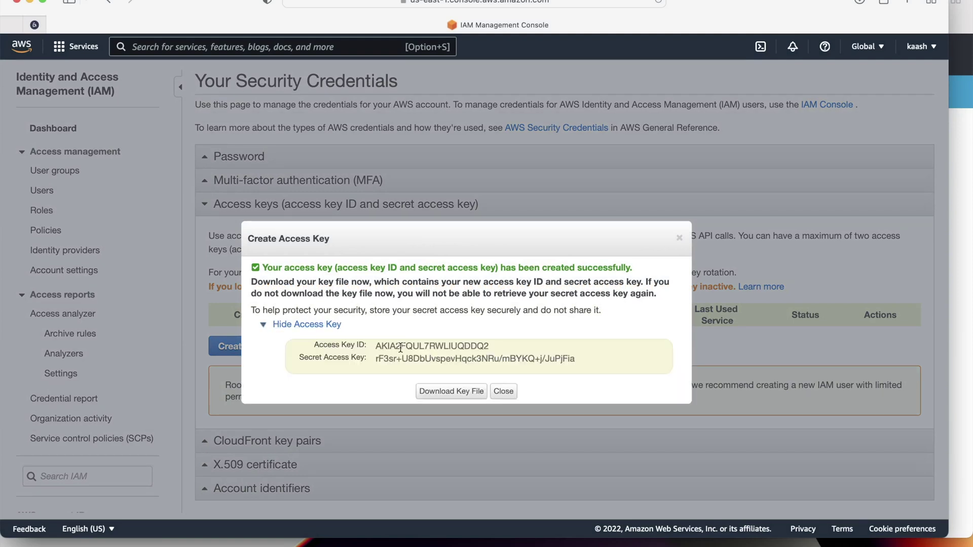
drag(381, 347, 488, 346)
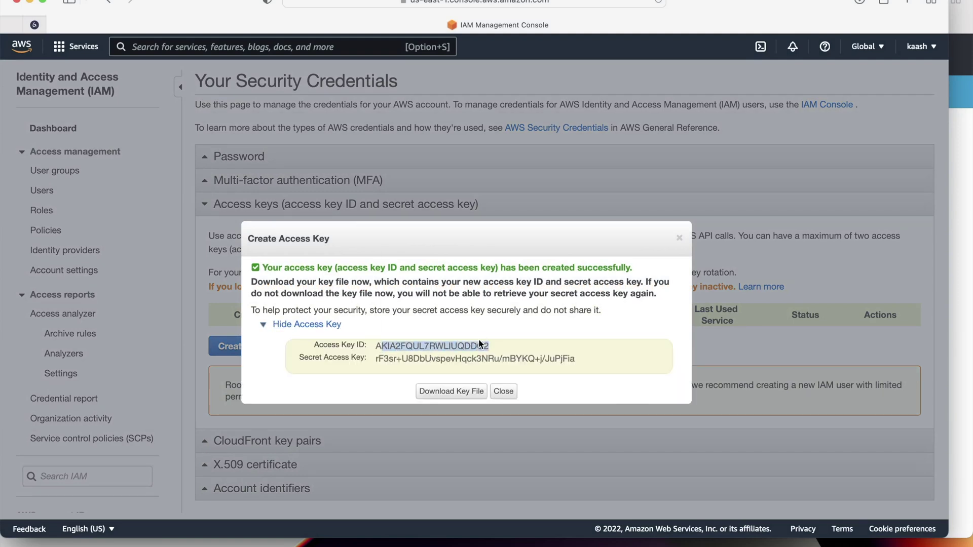
double_click(378, 348)
Step: Paste the new AWS access key ID and secret key into the add-on settings and save
key(ctrl+Right)
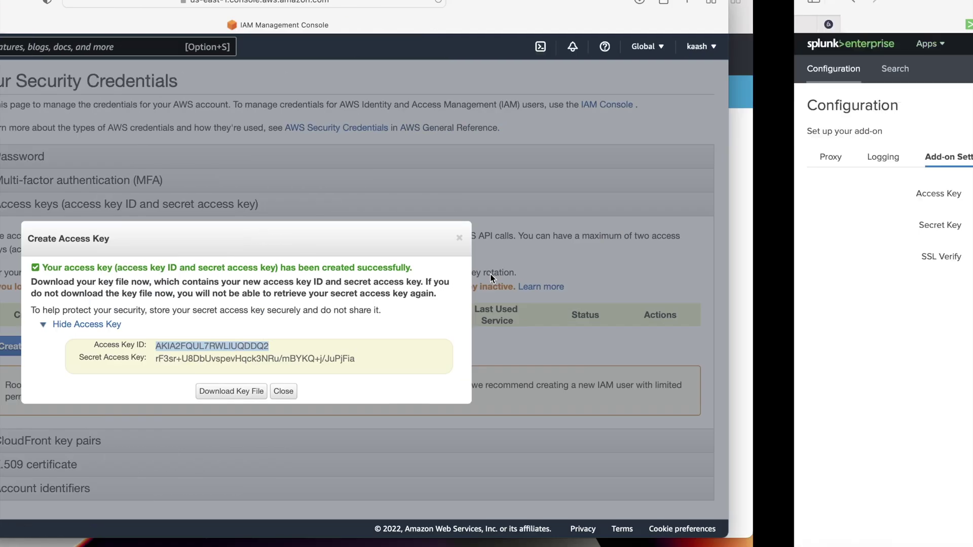
click(279, 187)
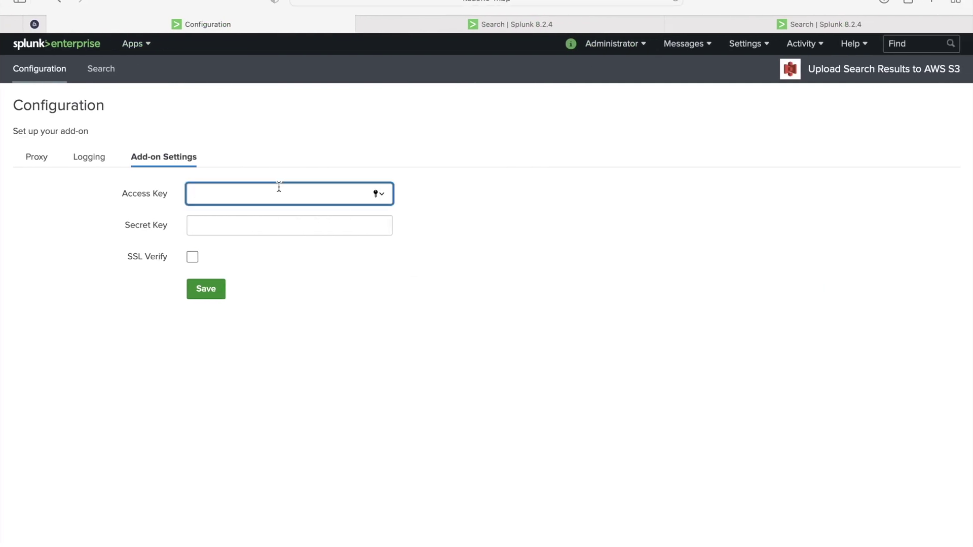
key(super+v)
key(ctrl+Left)
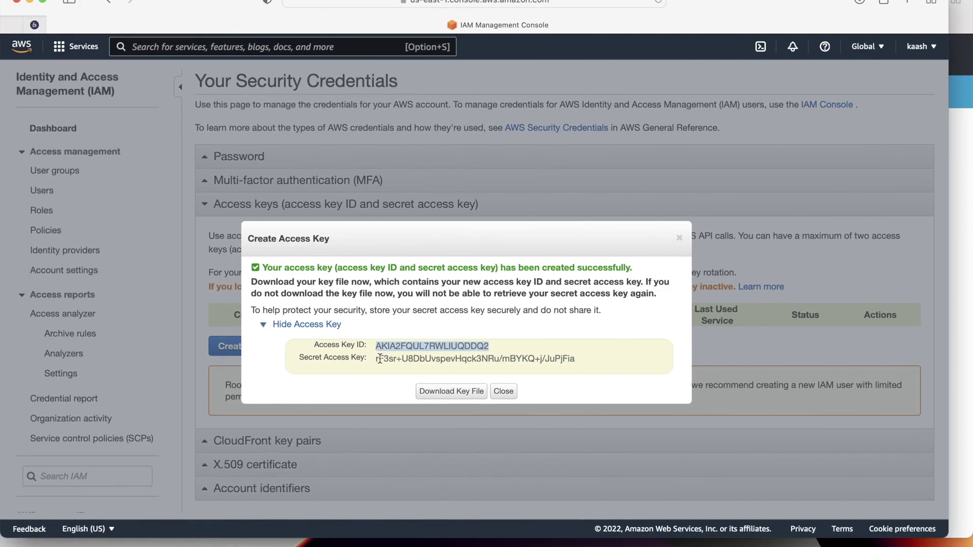
drag(379, 359, 579, 358)
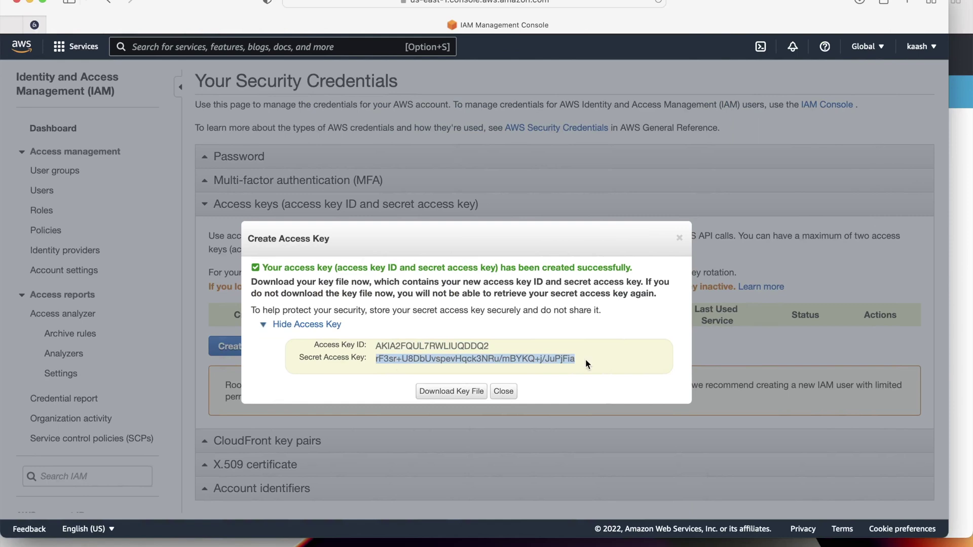
key(ctrl+Right)
click(299, 225)
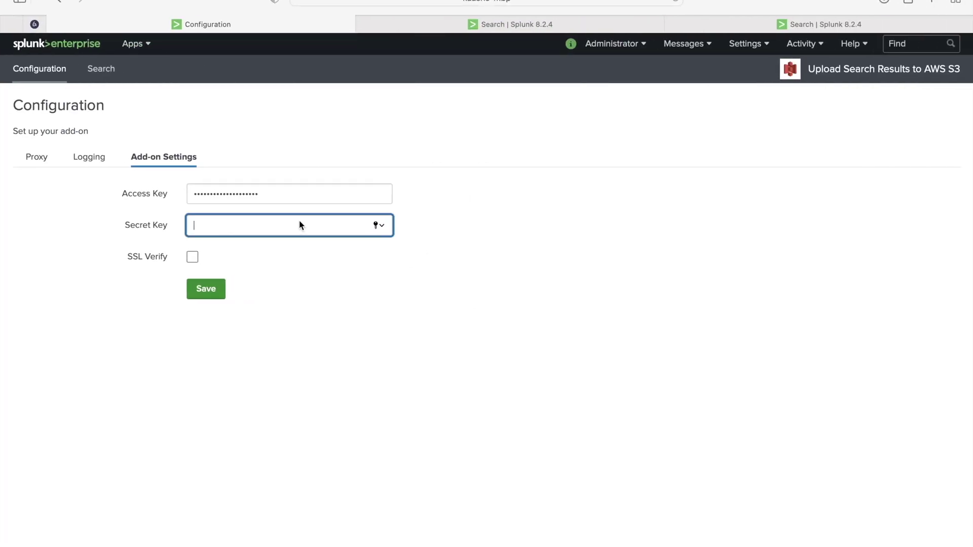
key(super+v)
click(207, 290)
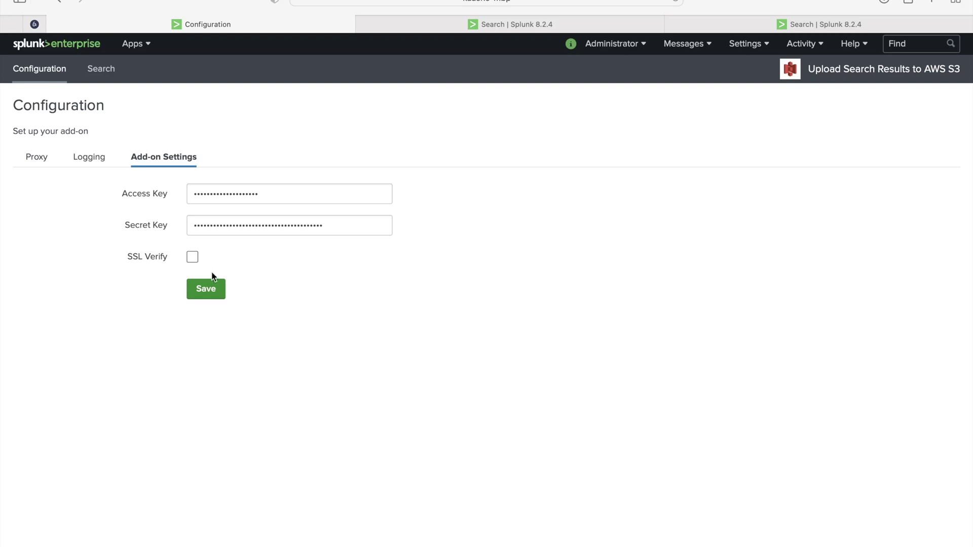
click(86, 160)
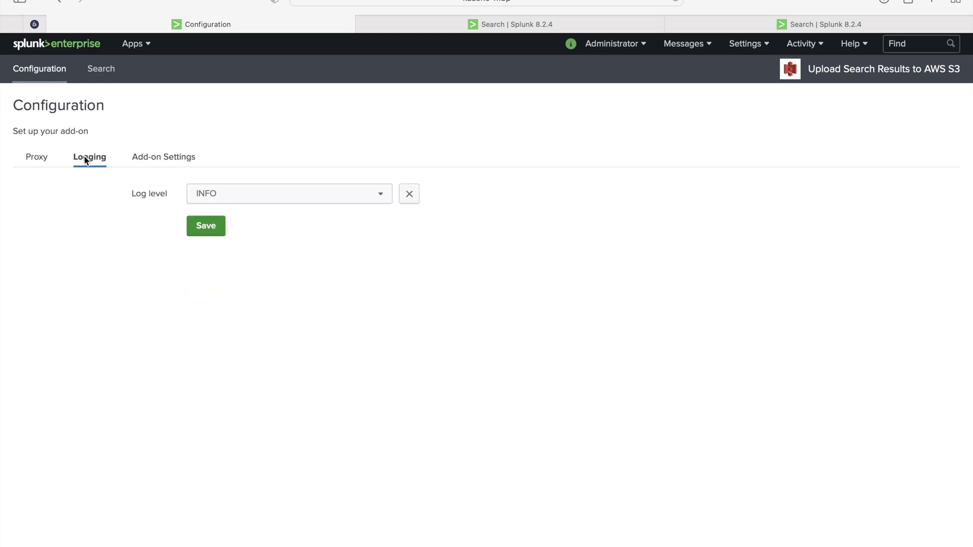
Step: Save DEBUG as the add-on's log level, then review its Proxy and key settings
click(216, 193)
click(219, 222)
click(207, 228)
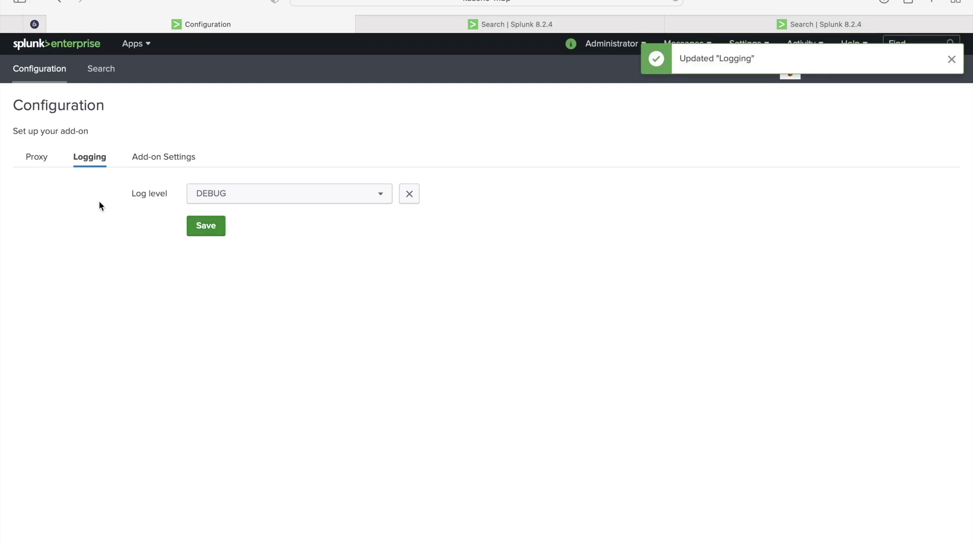
click(43, 158)
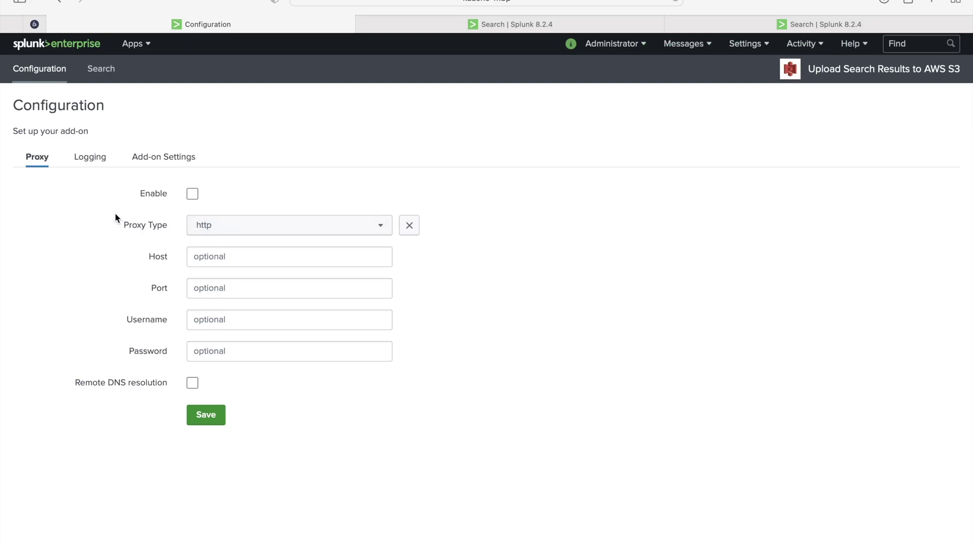
click(90, 157)
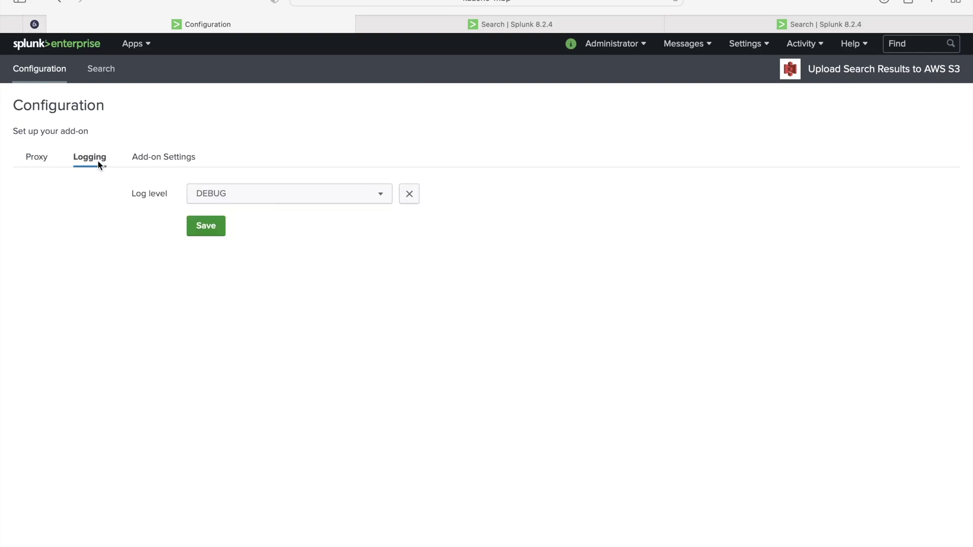
click(170, 153)
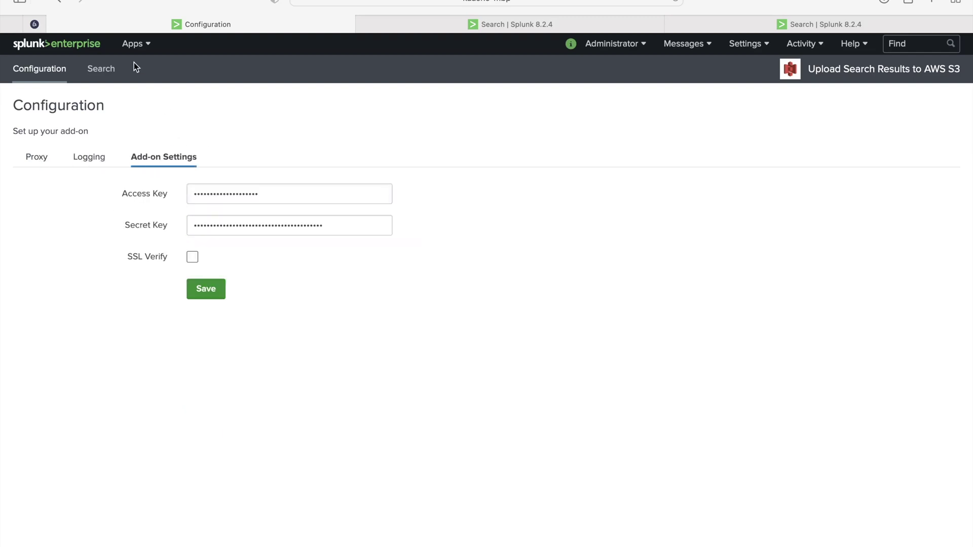
click(129, 45)
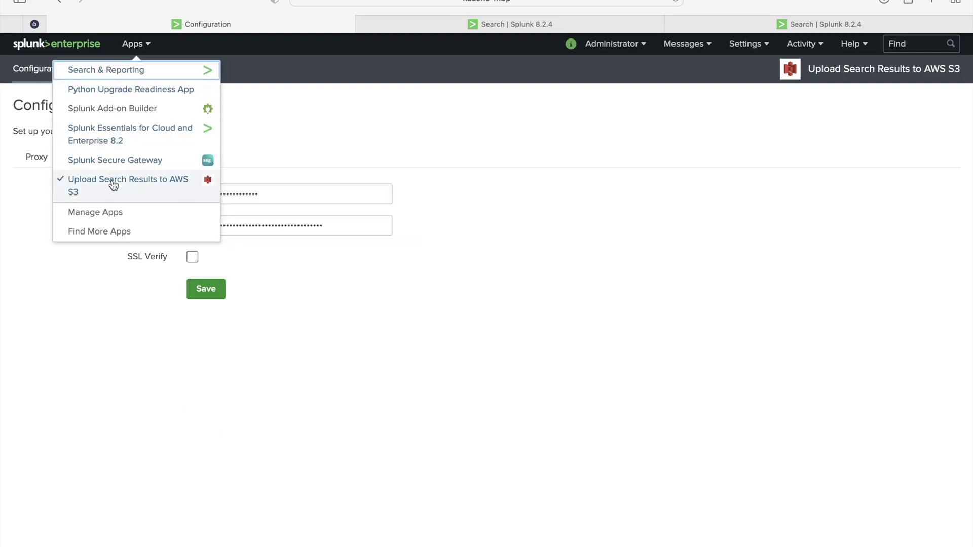
Step: Switch to the 'Search | Splunk 8.2.4' tab and place the cursor in the search bar
click(299, 135)
click(474, 26)
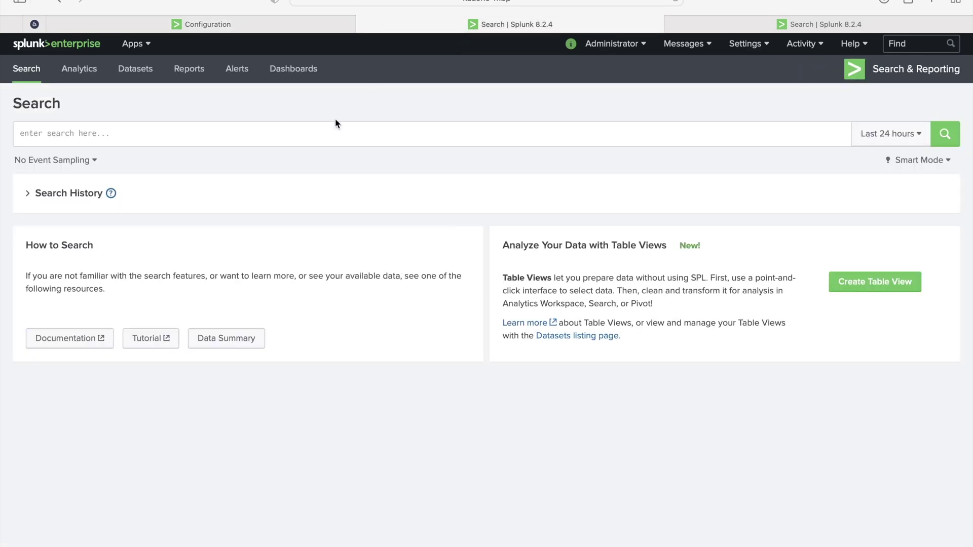
click(265, 24)
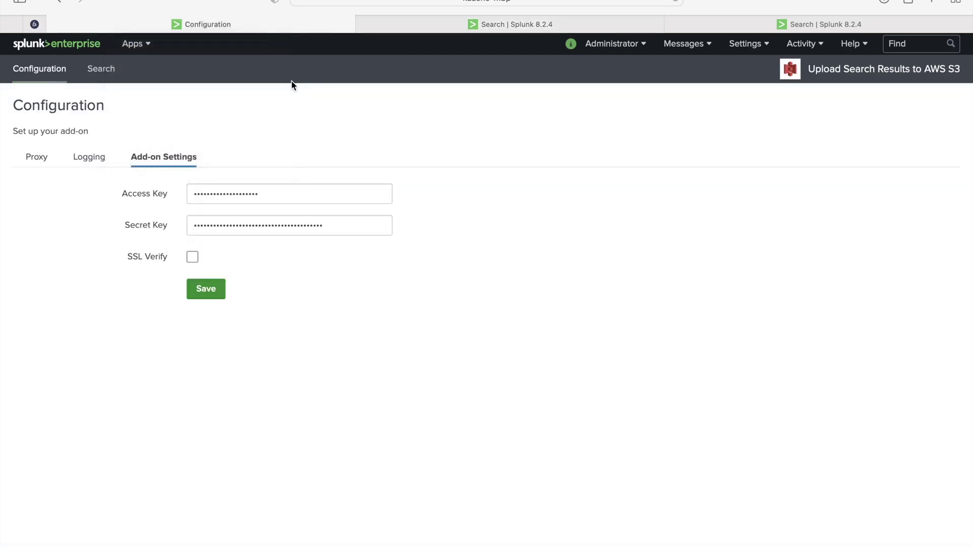
click(412, 25)
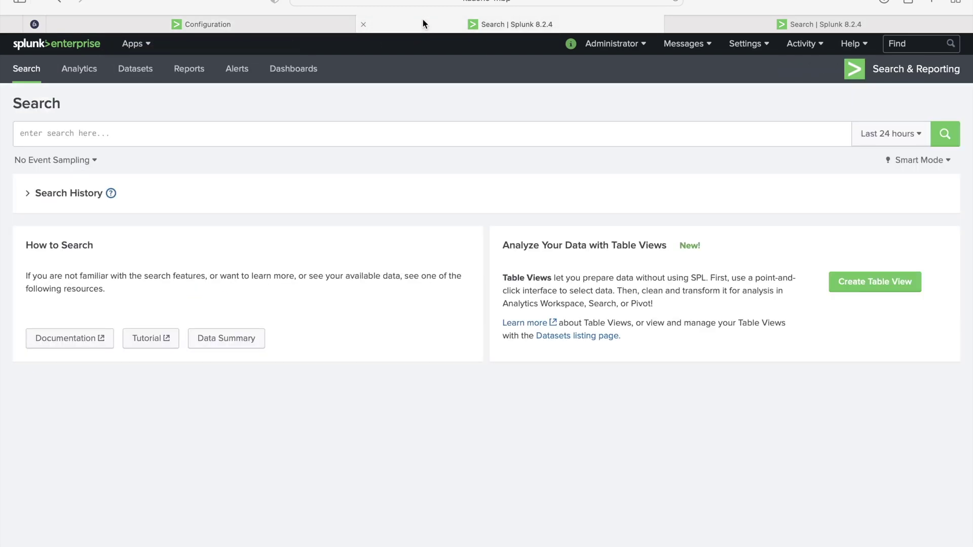
click(348, 137)
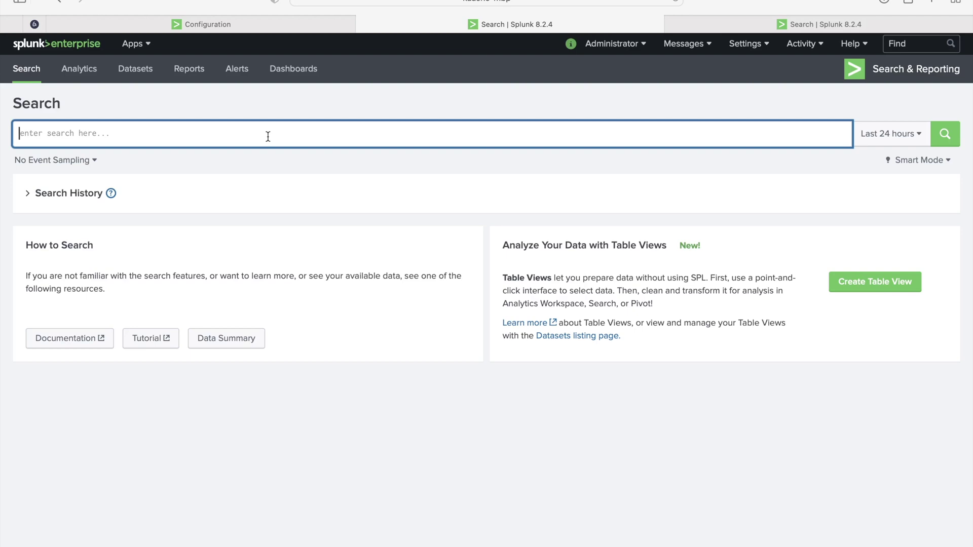
click(71, 195)
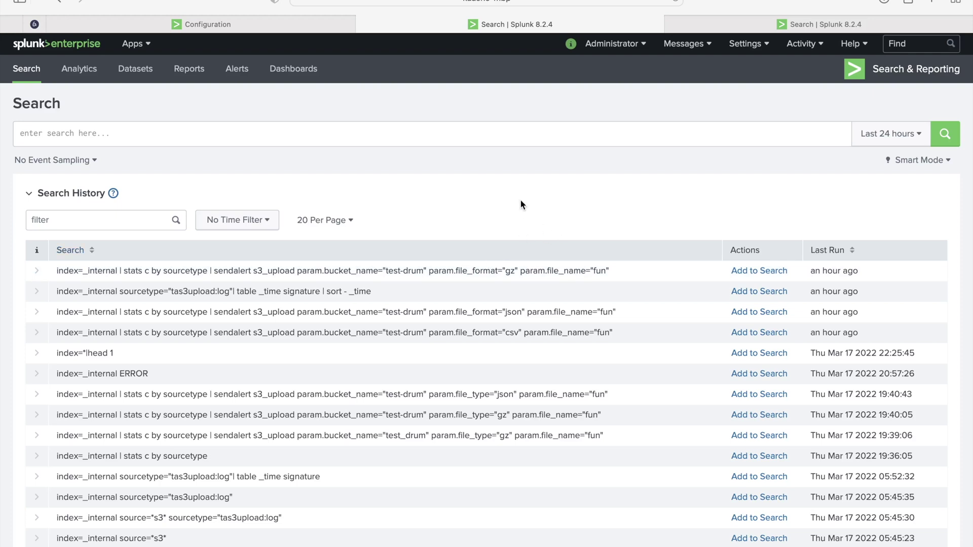
Step: Trim a past sendalert search down to 'index=_internal | stats c by sourcetype' and run it
click(736, 272)
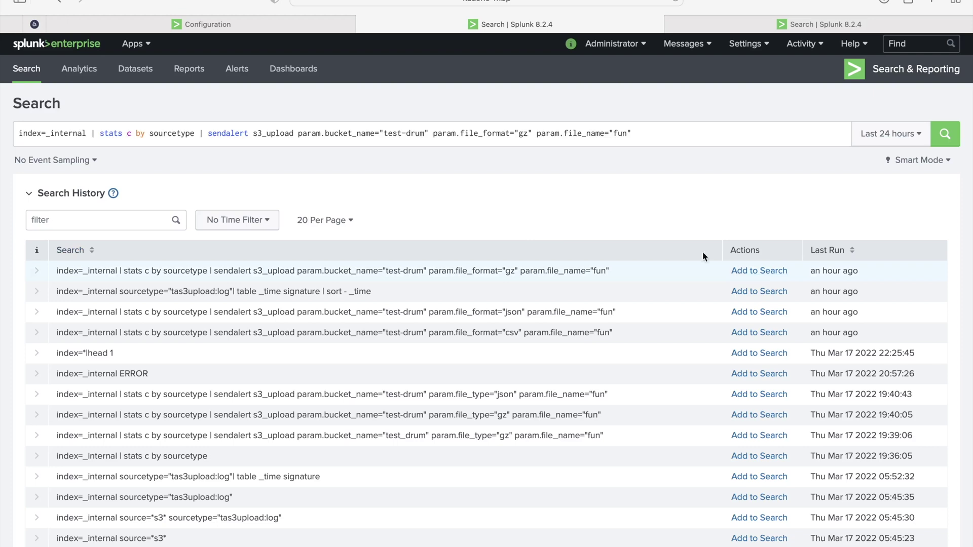
click(198, 134)
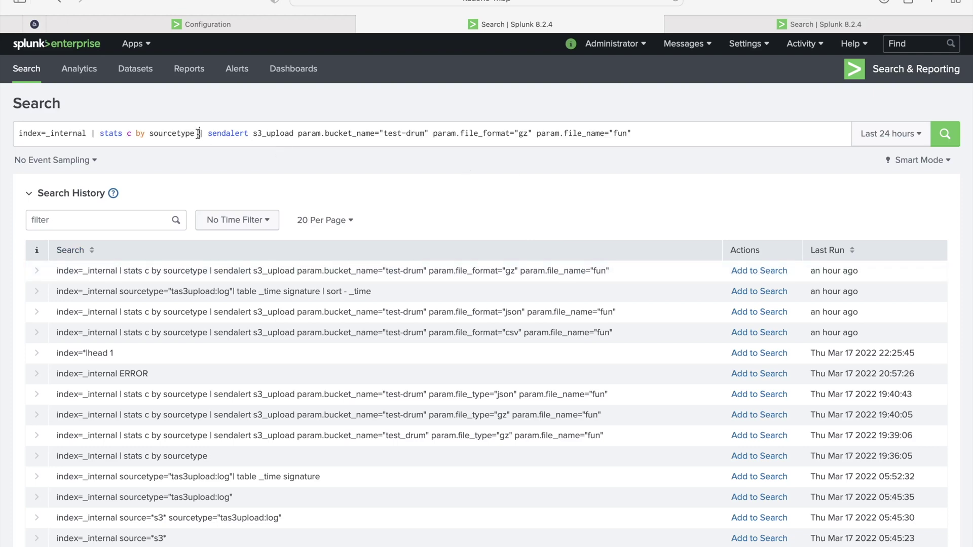
drag(198, 134, 667, 147)
key(super+c)
key(BackSpace)
key(BackSpace)
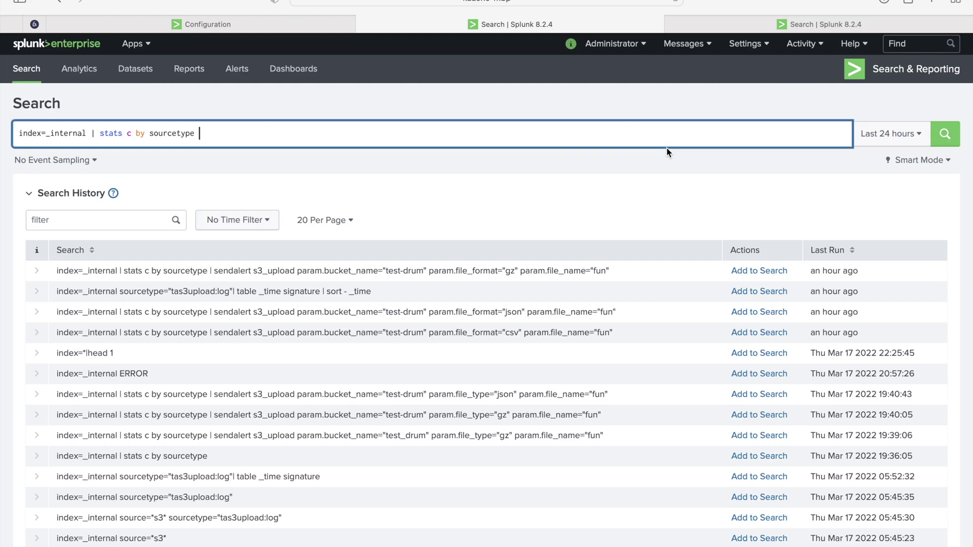
key(Return)
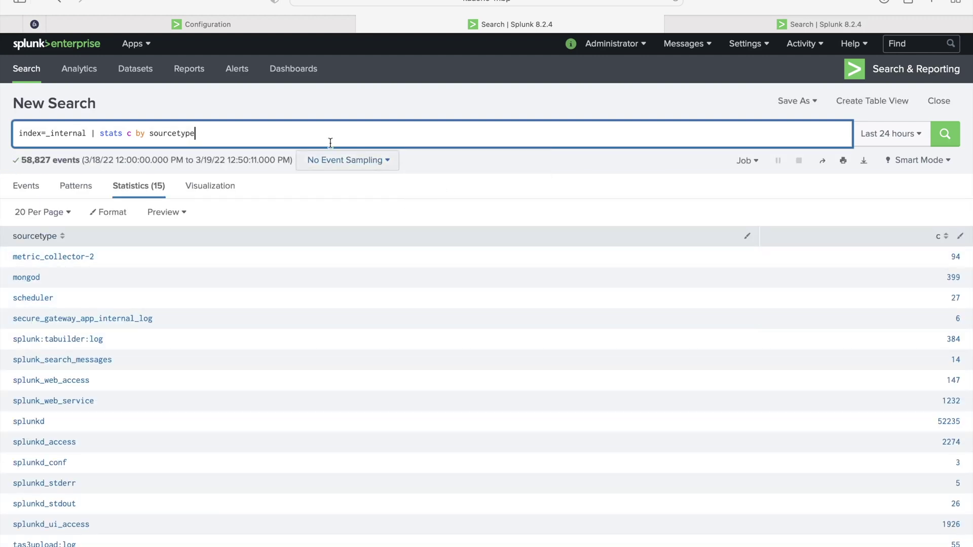
Step: Append '| sendalert s3_upload' with bucket test-drum, file_format gz and file_name fun
click(310, 135)
key(super+v)
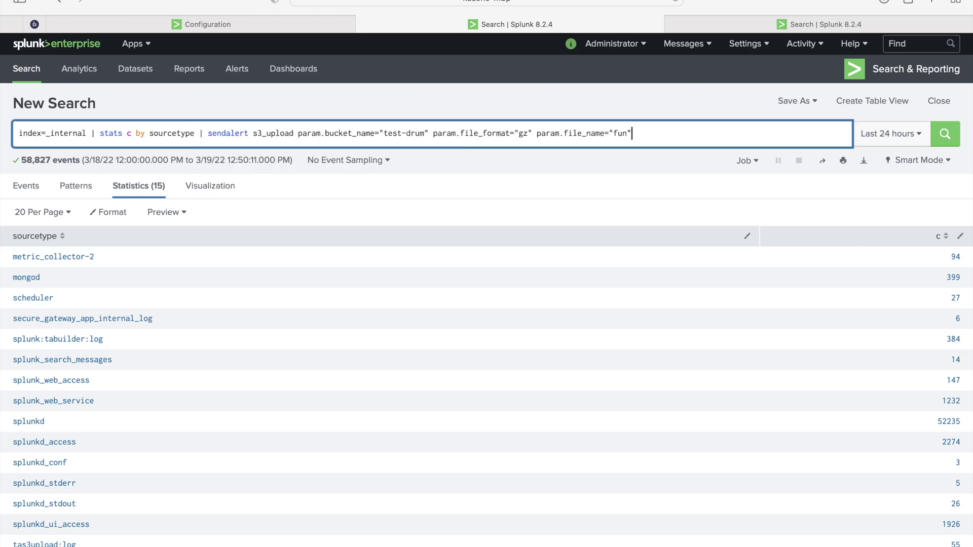
double_click(275, 136)
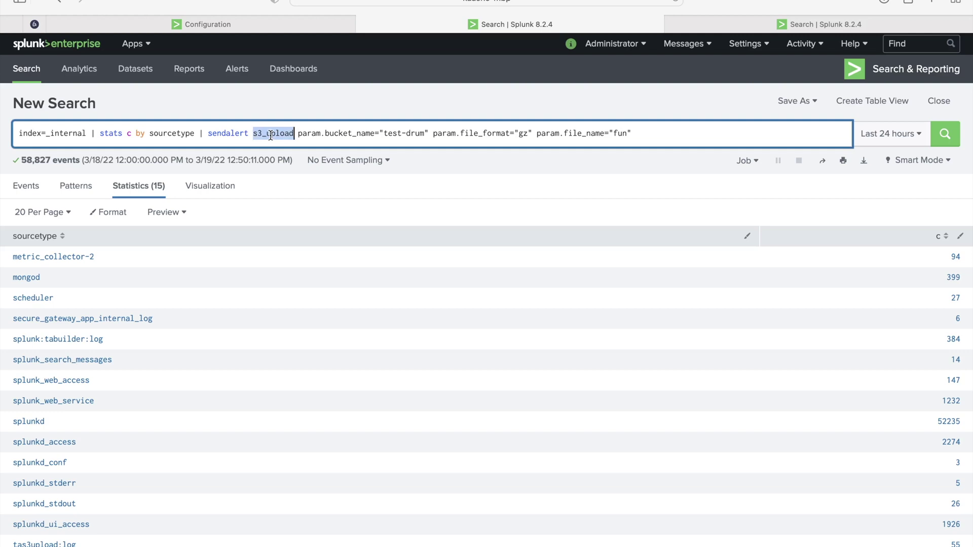
click(335, 136)
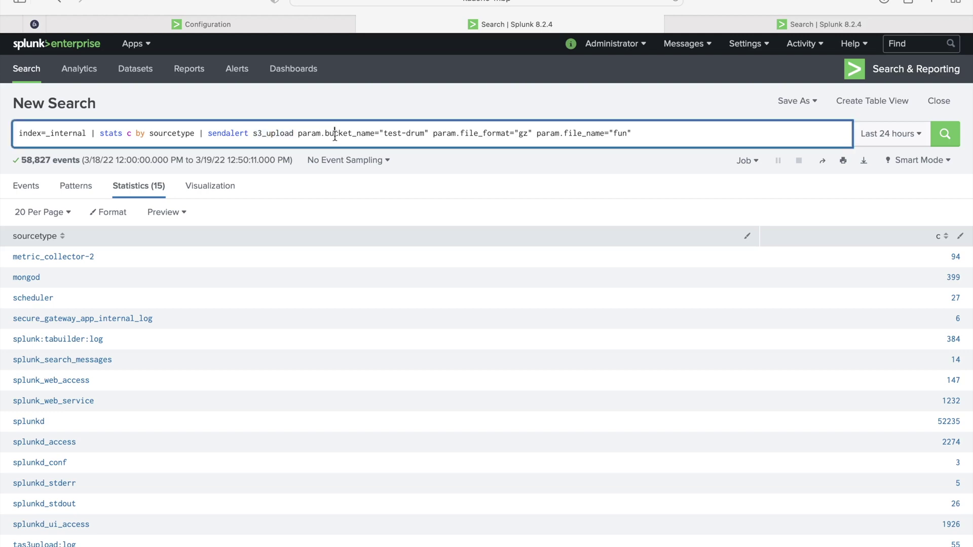
double_click(480, 132)
double_click(590, 133)
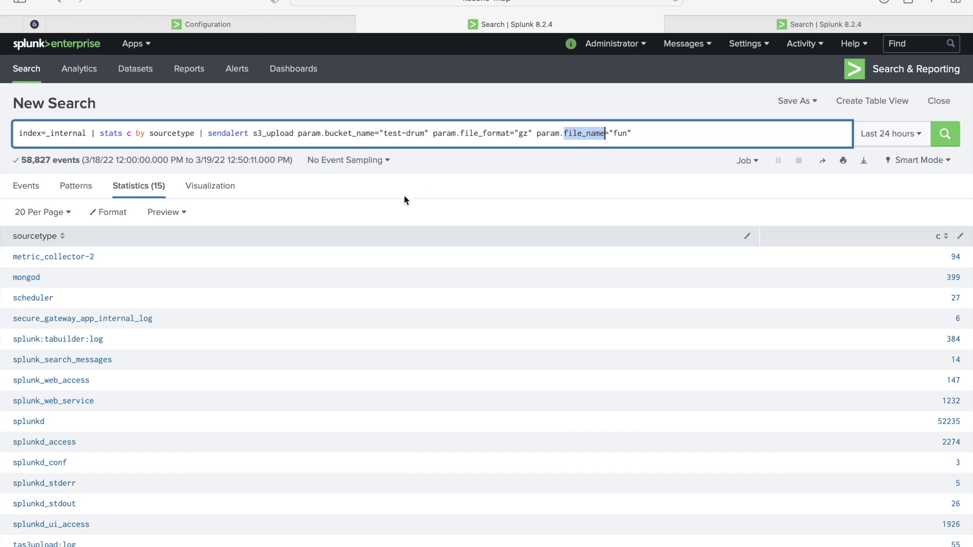
key(ctrl+Left)
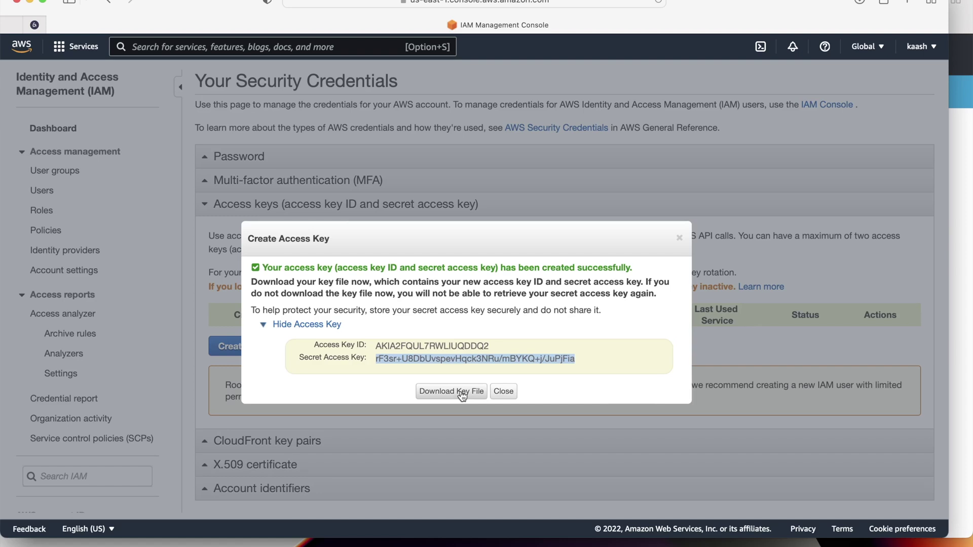
Step: Download the new access key file and close the access key dialog
click(461, 391)
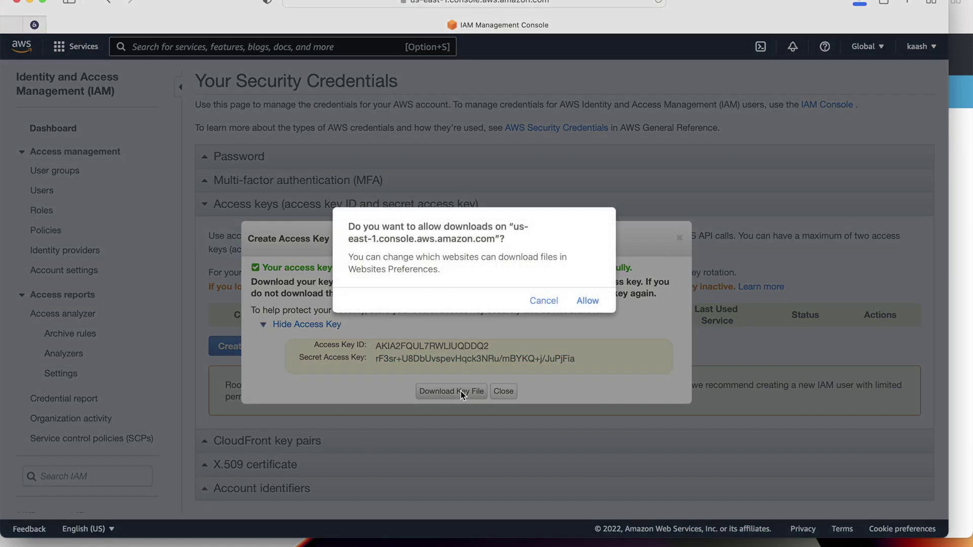
click(589, 301)
click(504, 391)
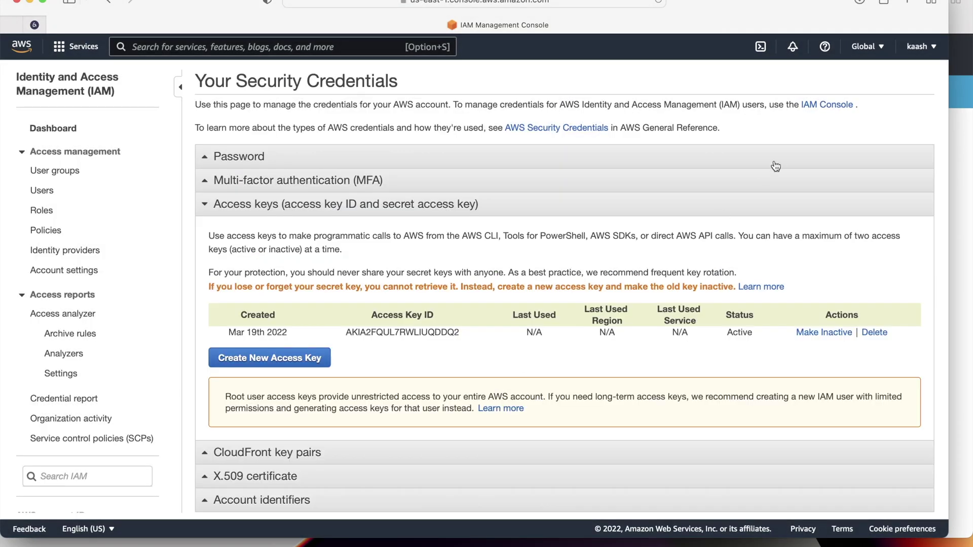
Step: Open S3 and confirm the test-drum bucket is still empty
click(345, 50)
text(s3)
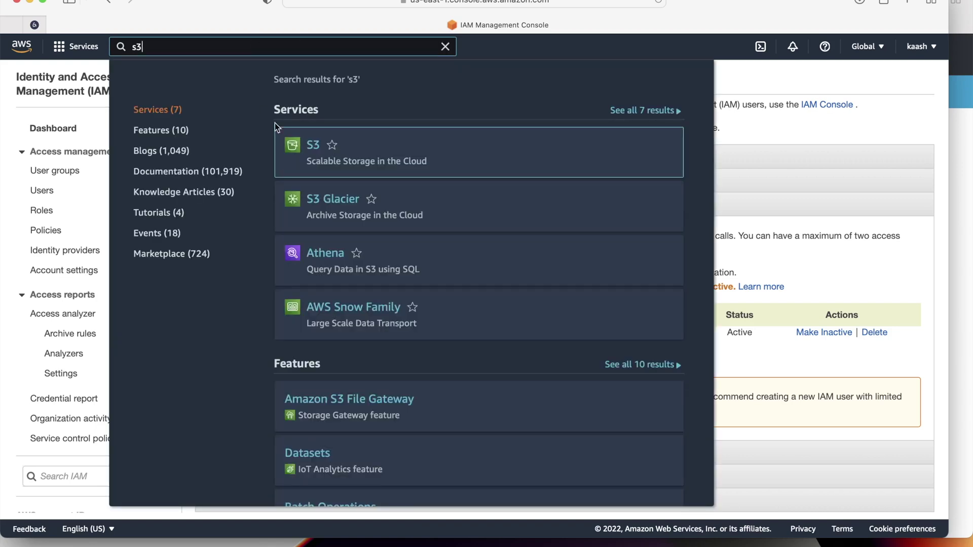
click(311, 146)
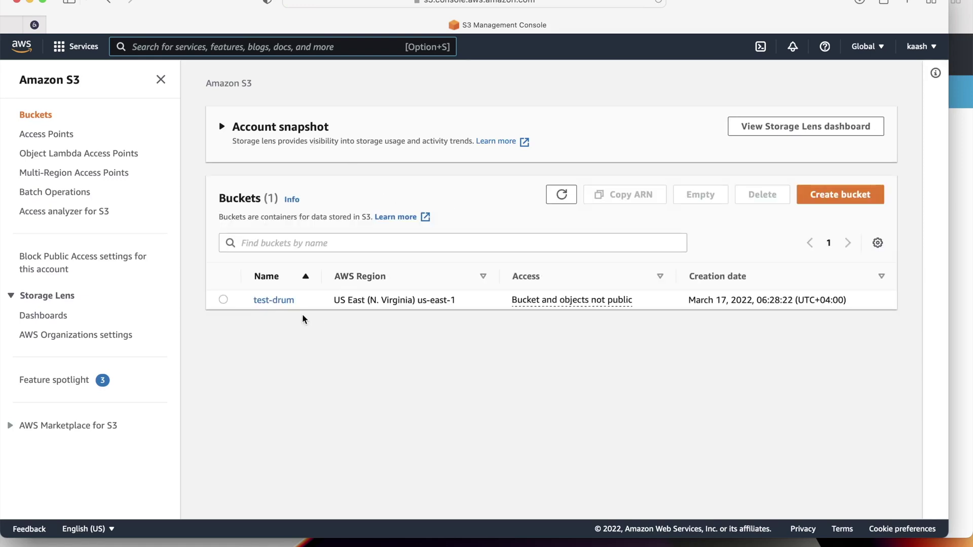
click(276, 301)
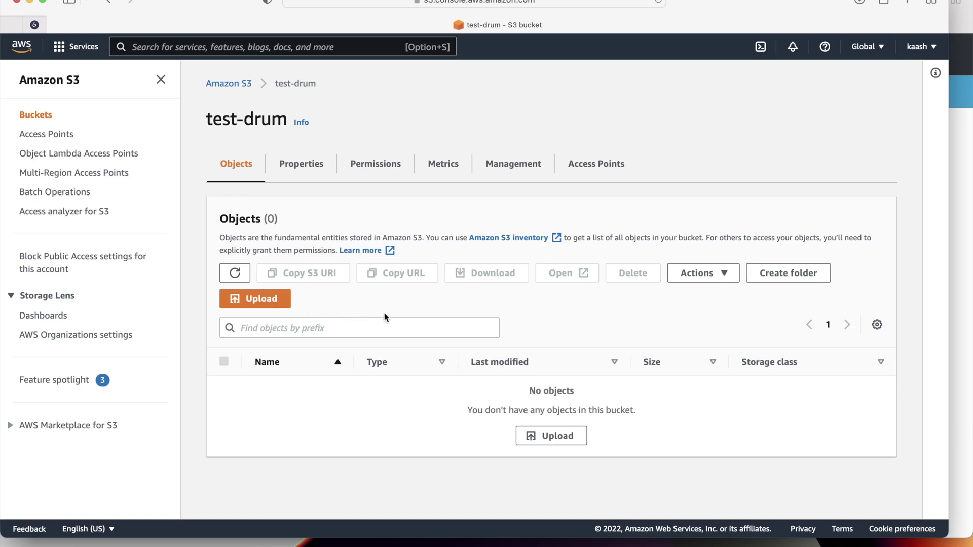
key(ctrl+Right)
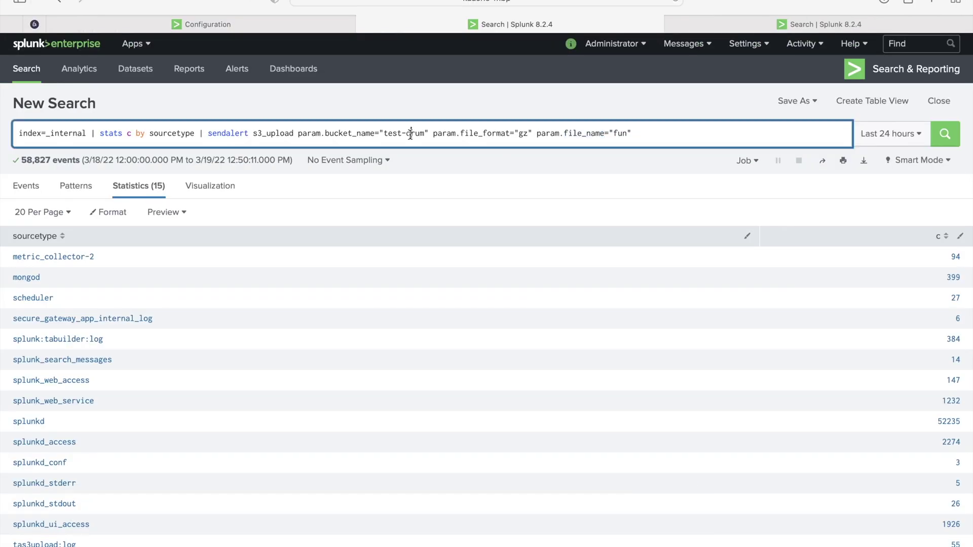
Step: Rerun the sendalert s3_upload search to the test-drum bucket, returning 59,243 events across 15 sourcetypes
click(409, 135)
click(647, 131)
click(943, 143)
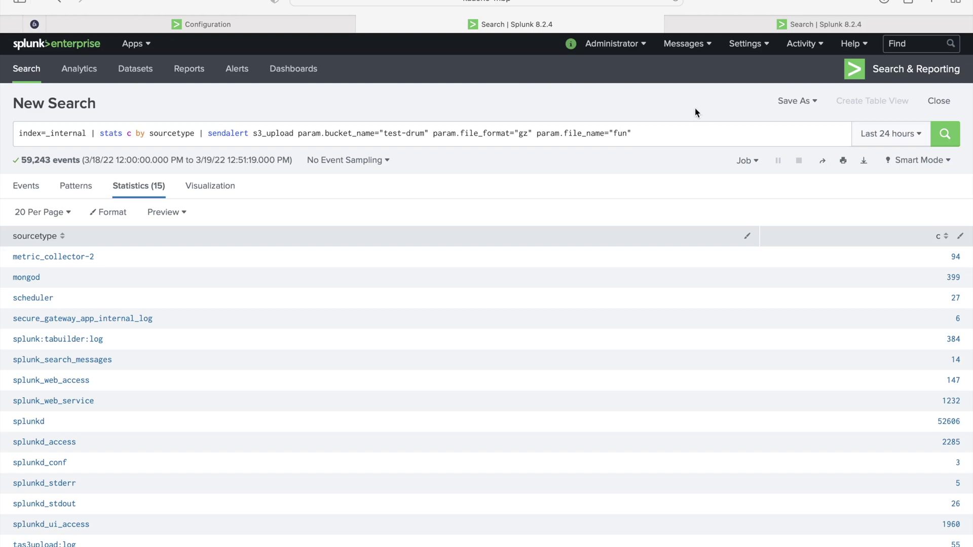
Step: Select the tas3upload log Troubleshooting query on the Splunkbase add-on Details page
key(ctrl+Left)
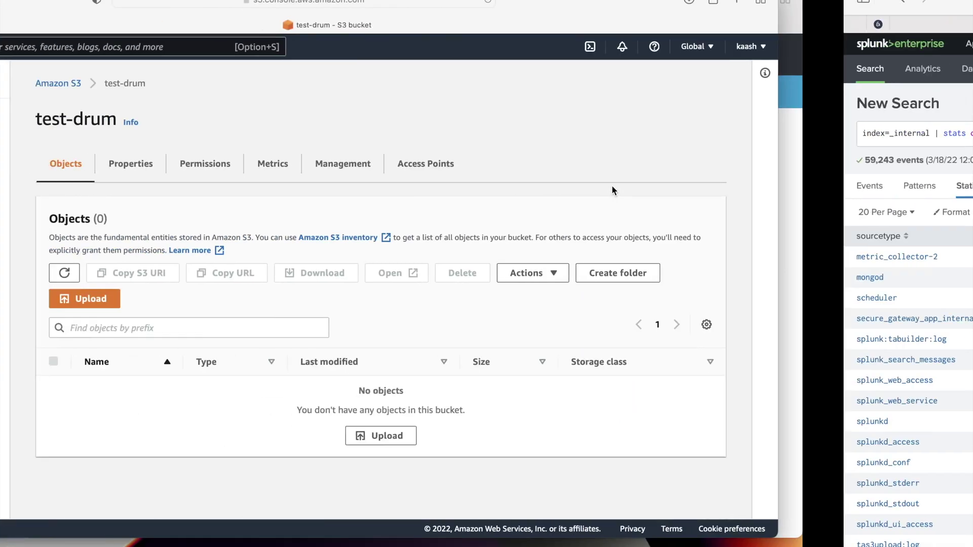
click(958, 208)
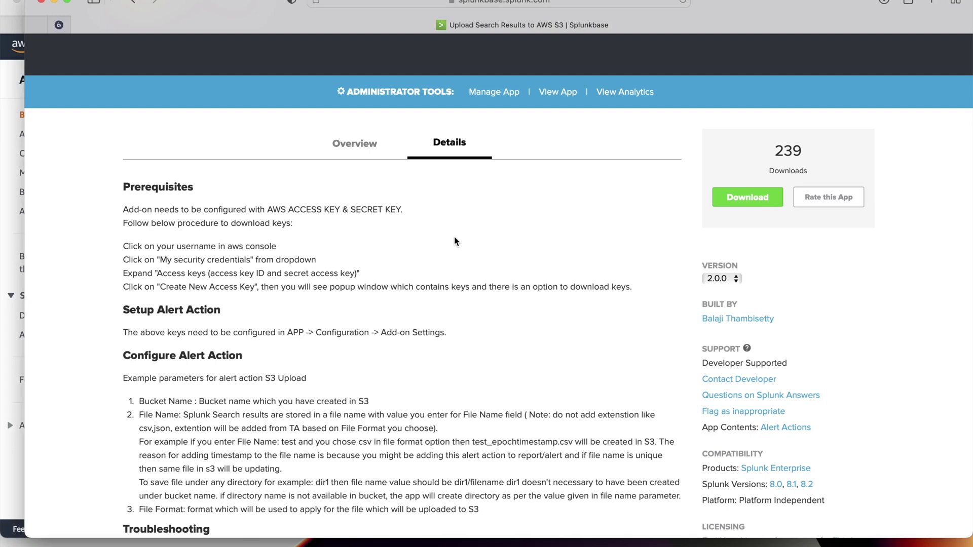
scroll(357, 328, down, 3)
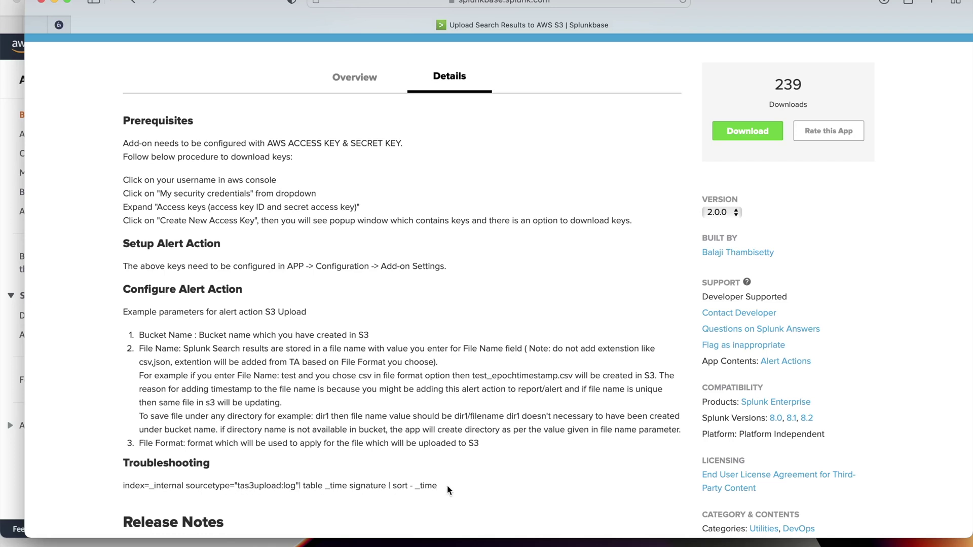
drag(448, 489, 120, 486)
key(super+c)
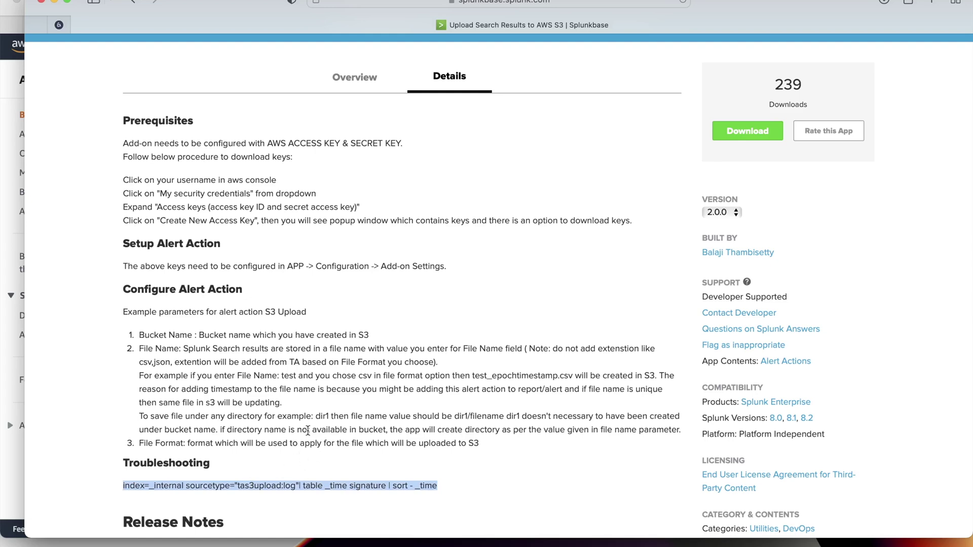
key(ctrl+Right)
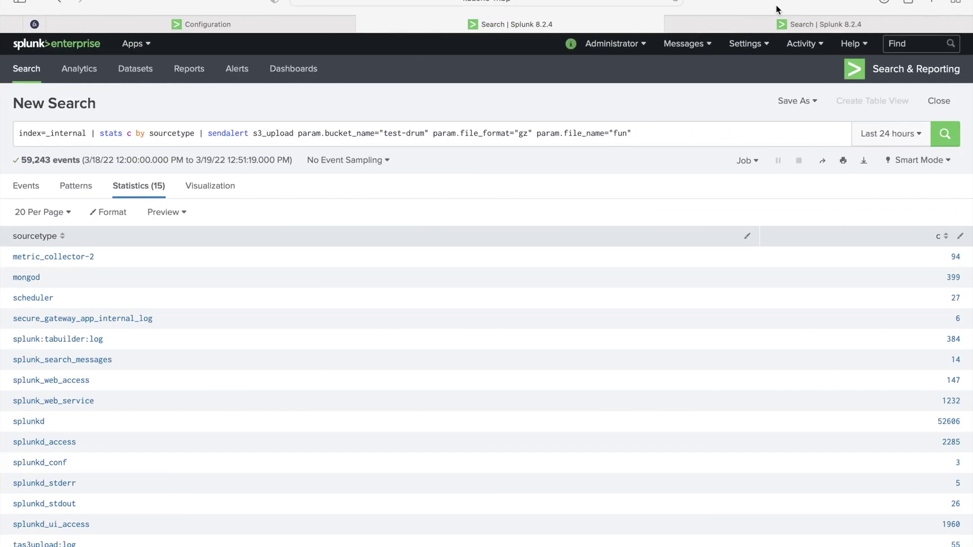
Step: Replace the third Search tab's query with the copied tas3upload log query and run it
click(760, 23)
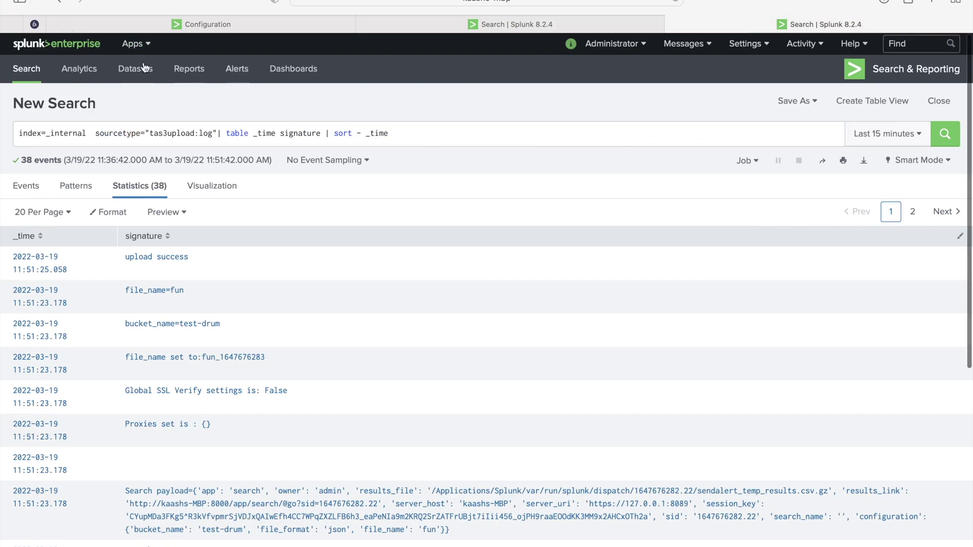
click(408, 131)
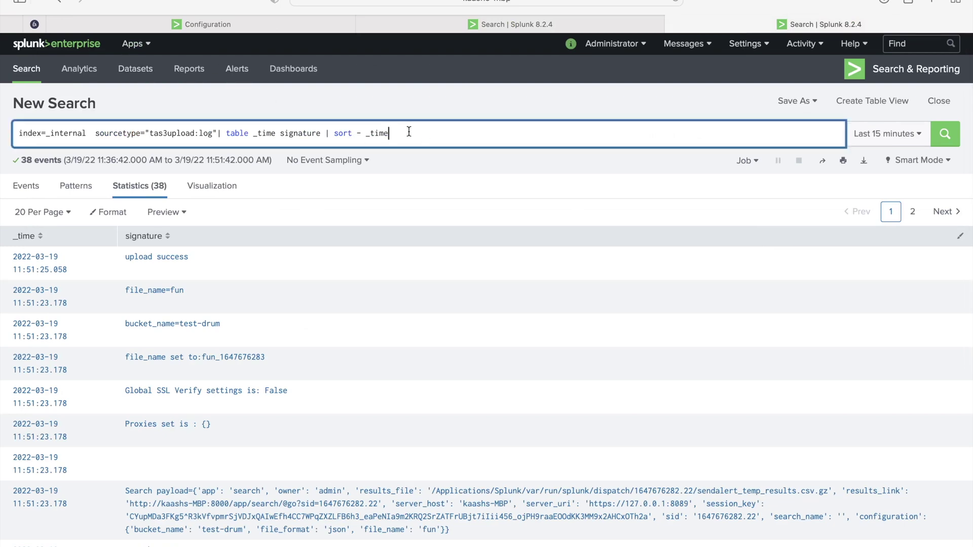
key(super+a)
key(super+v)
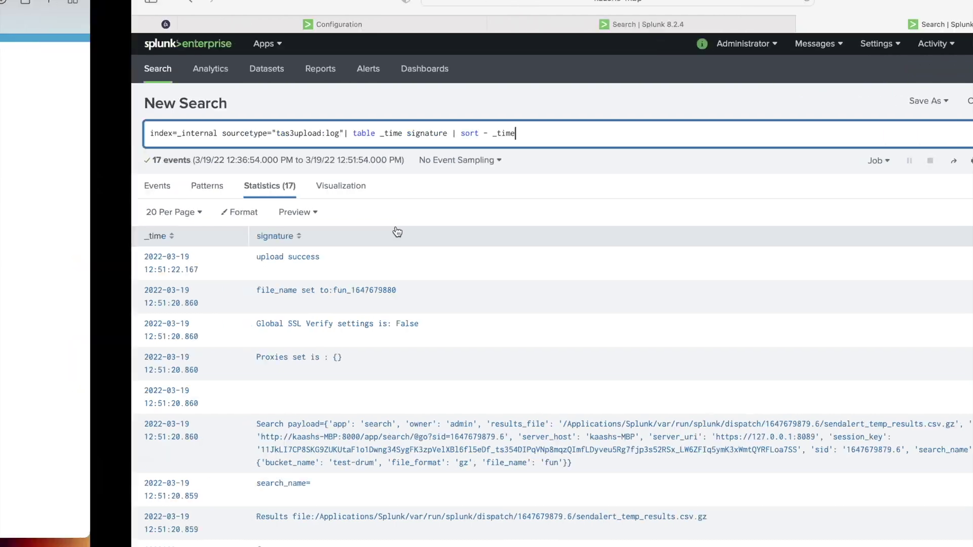
key(ctrl+Left)
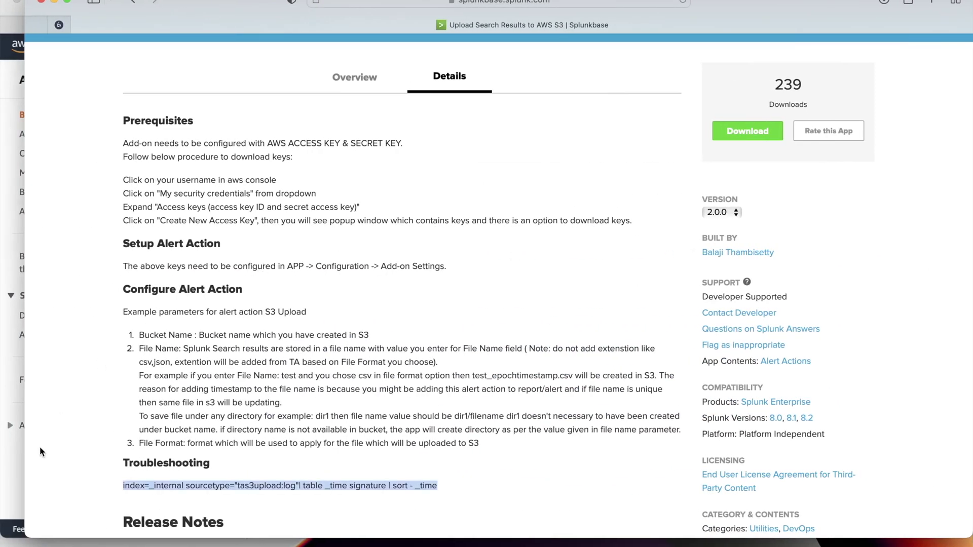
click(4, 485)
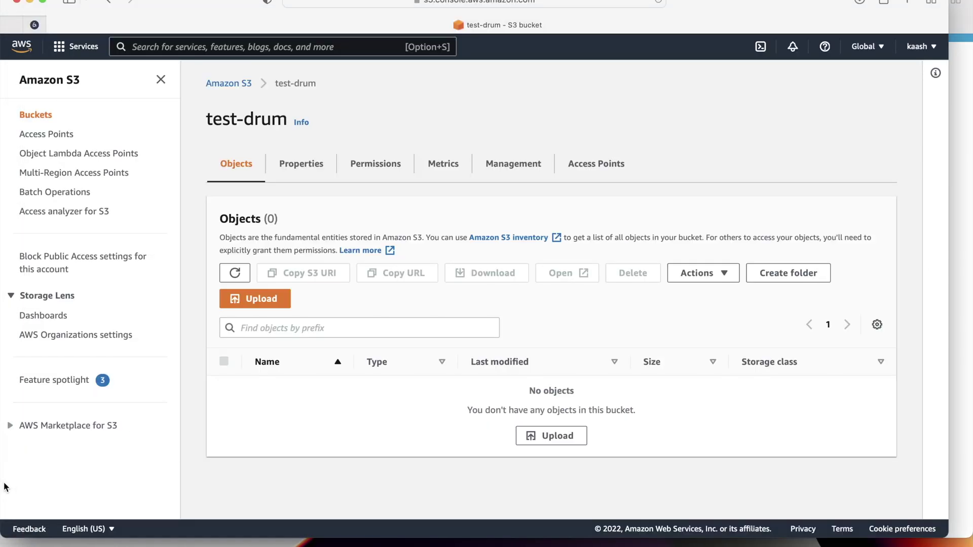
Step: Refresh the test-drum objects so fun_1647679880.csv.gz (239.0 B) appears
click(235, 273)
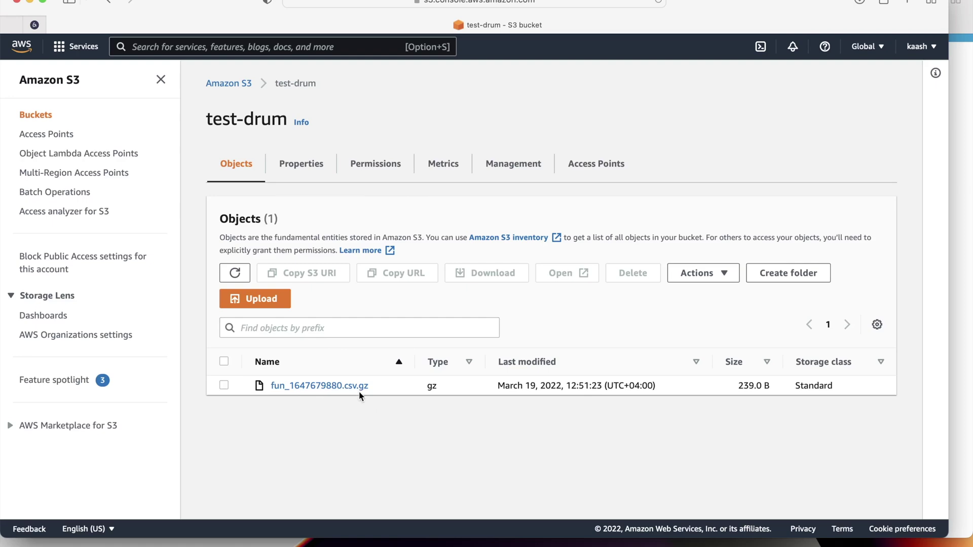
key(ctrl+Right)
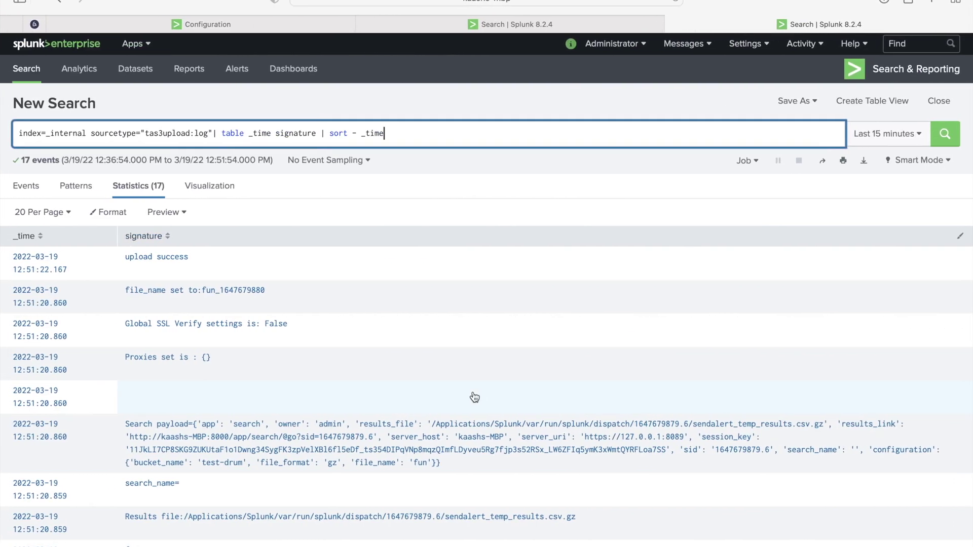
Step: Highlight the Setup Alert Action note explaining where the access keys are configured
key(ctrl+Left)
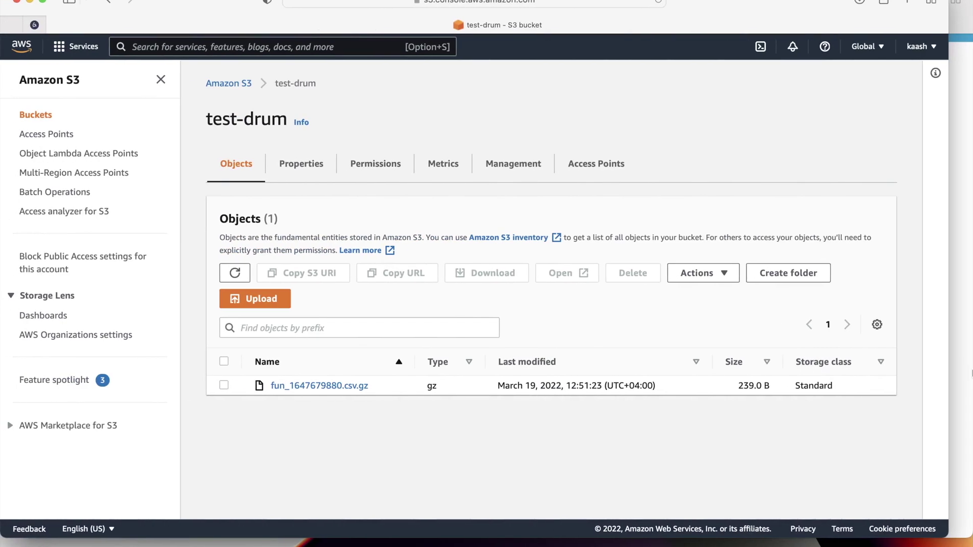
click(963, 338)
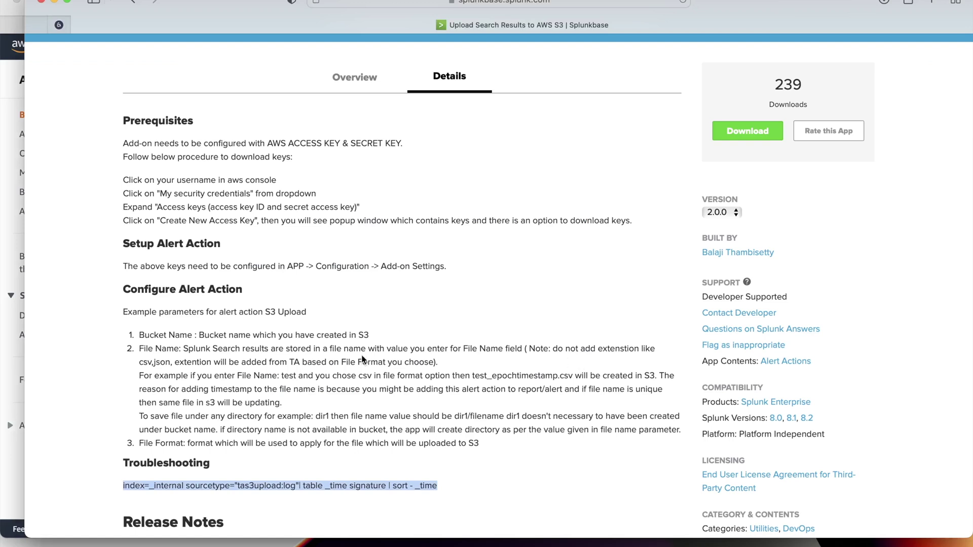
scroll(362, 359, down, 2)
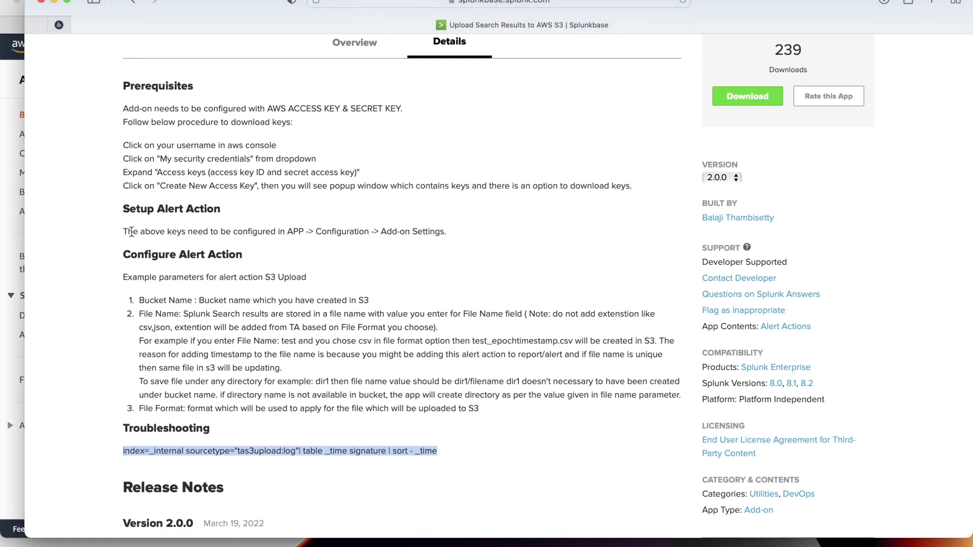
drag(125, 232, 215, 232)
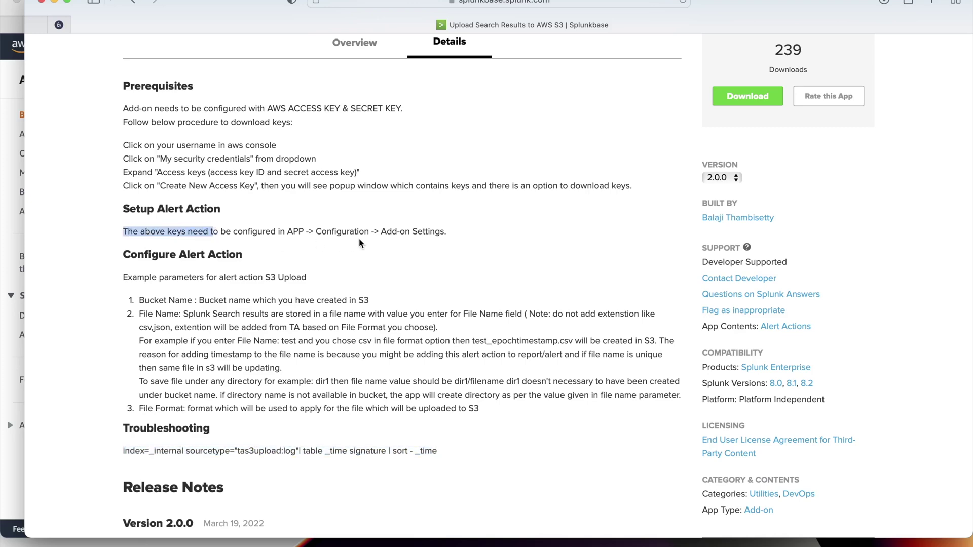
key(ctrl+Right)
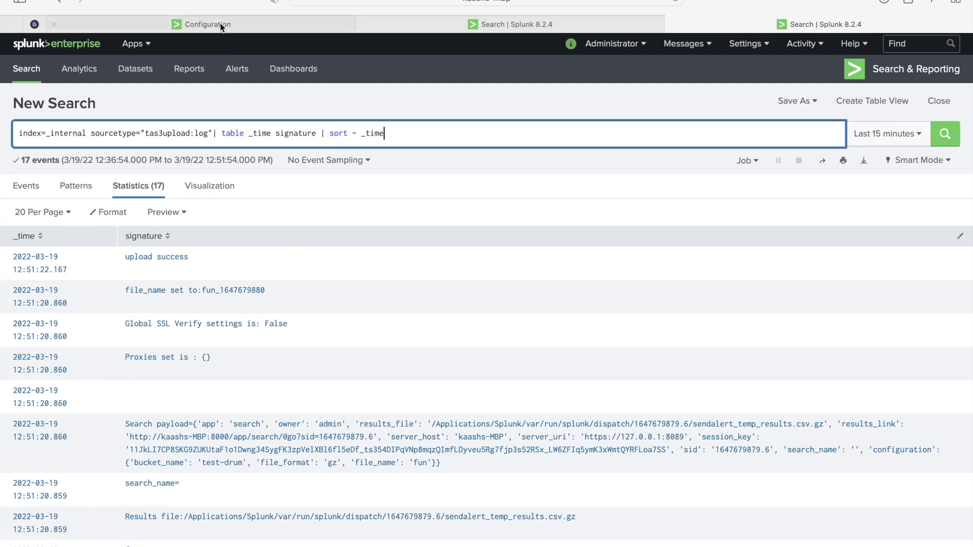
click(220, 23)
Step: Open Upload Search Results to AWS S3 Add-on Settings showing Access Key, Secret Key and SSL Verify
click(134, 44)
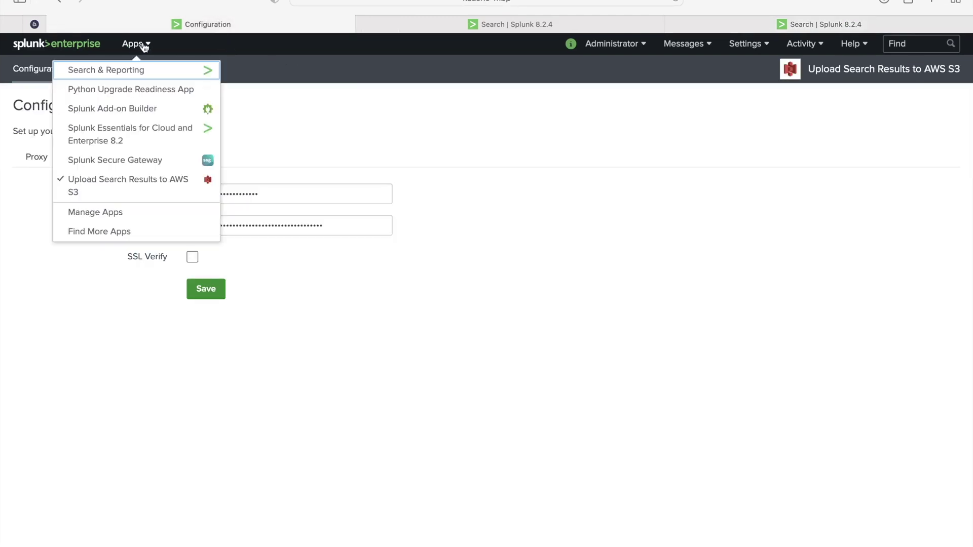
click(119, 189)
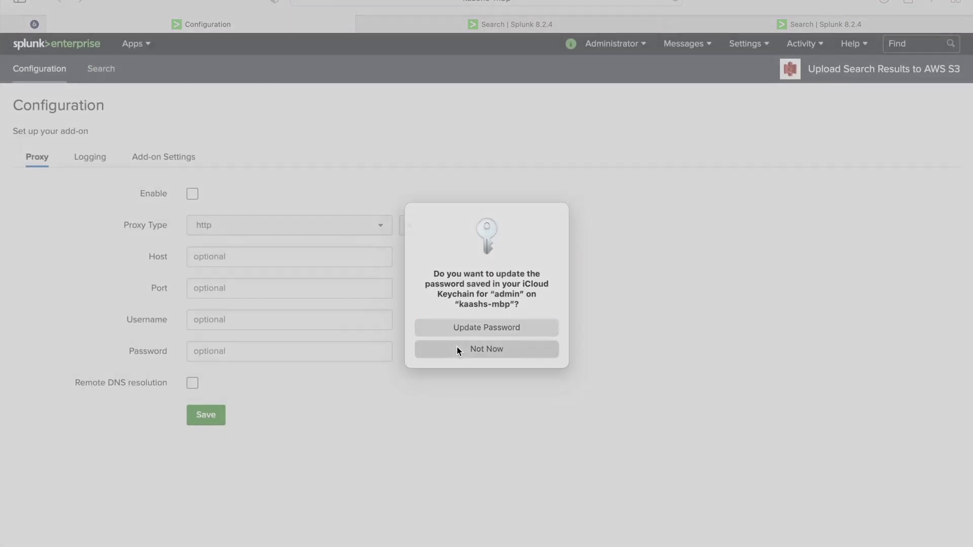
click(457, 348)
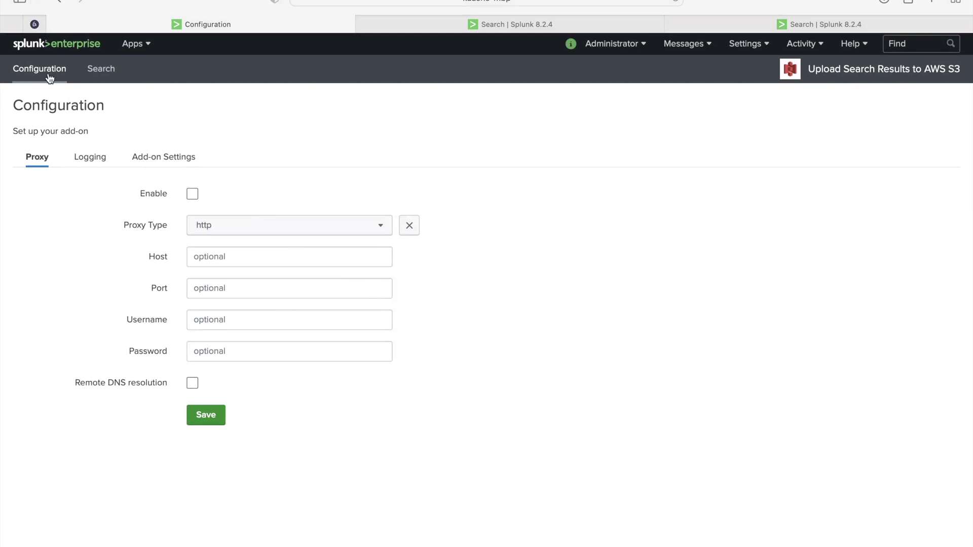
click(153, 157)
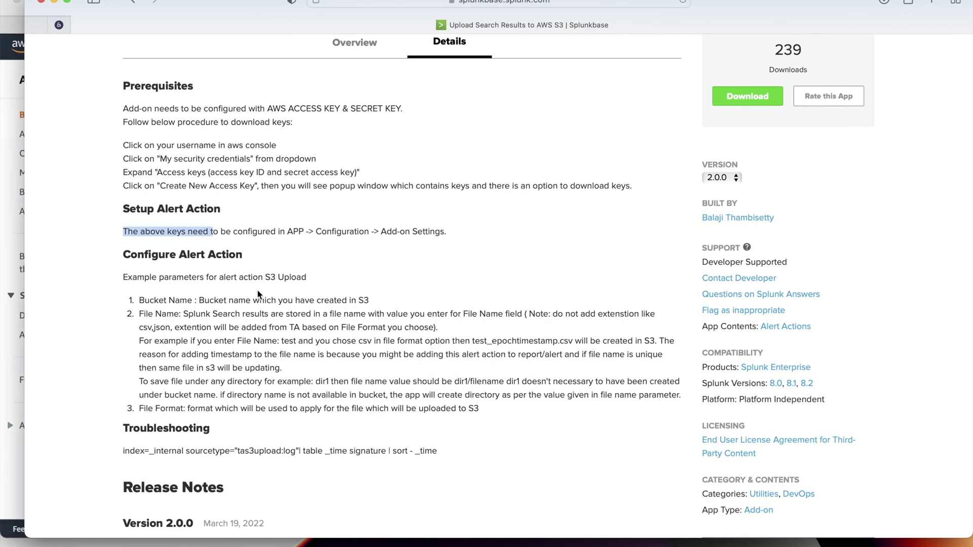
Step: Highlight the Bucket Name, File Name and File Format parameter descriptions on the Splunkbase page
double_click(180, 300)
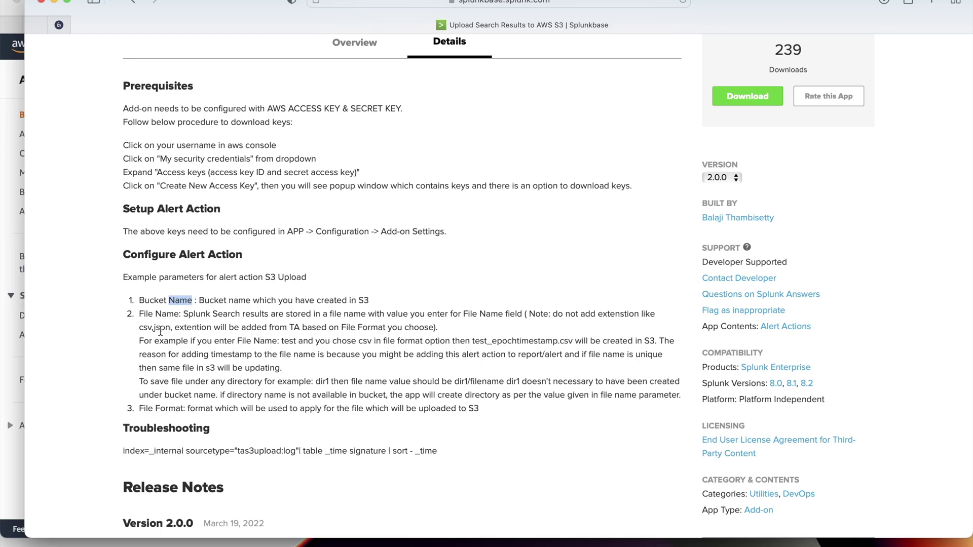
click(167, 412)
double_click(168, 316)
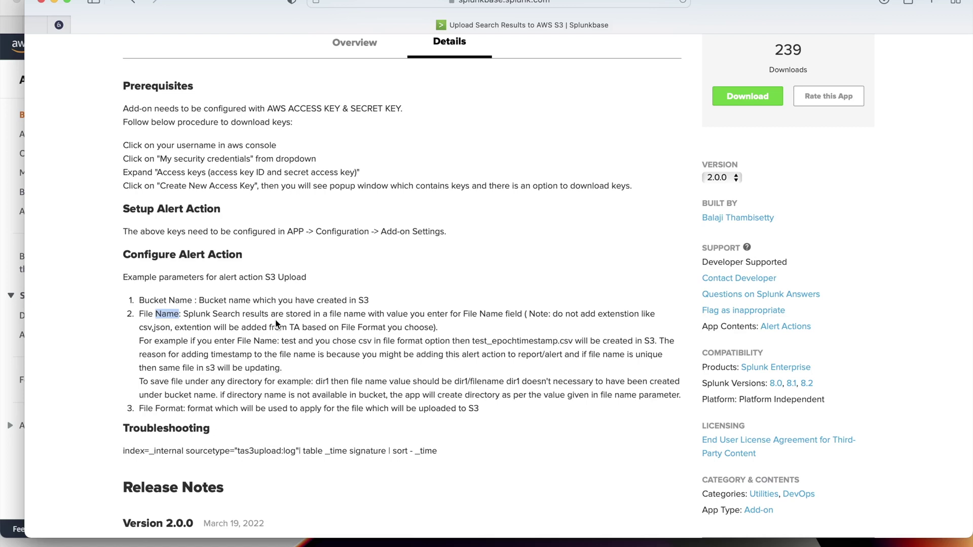
click(170, 314)
double_click(163, 408)
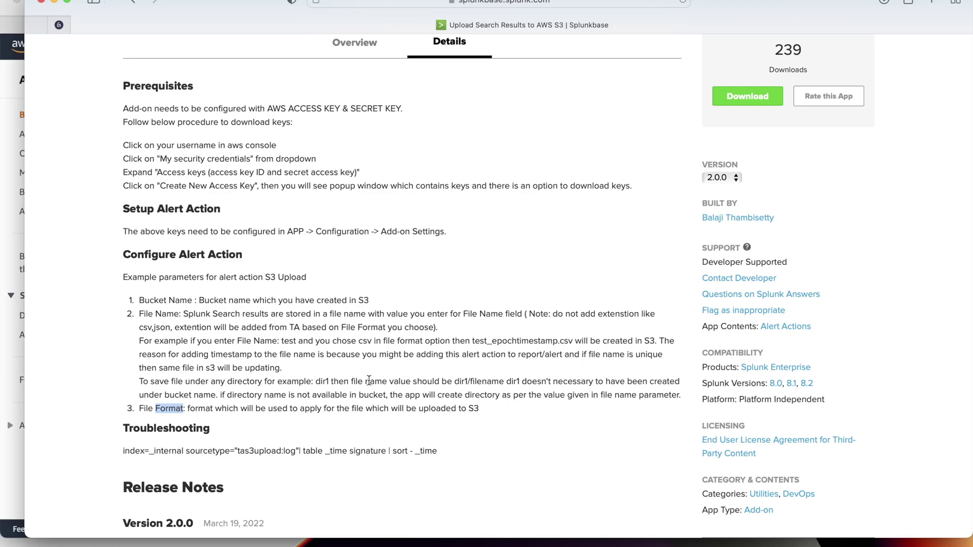
key(ctrl+Right)
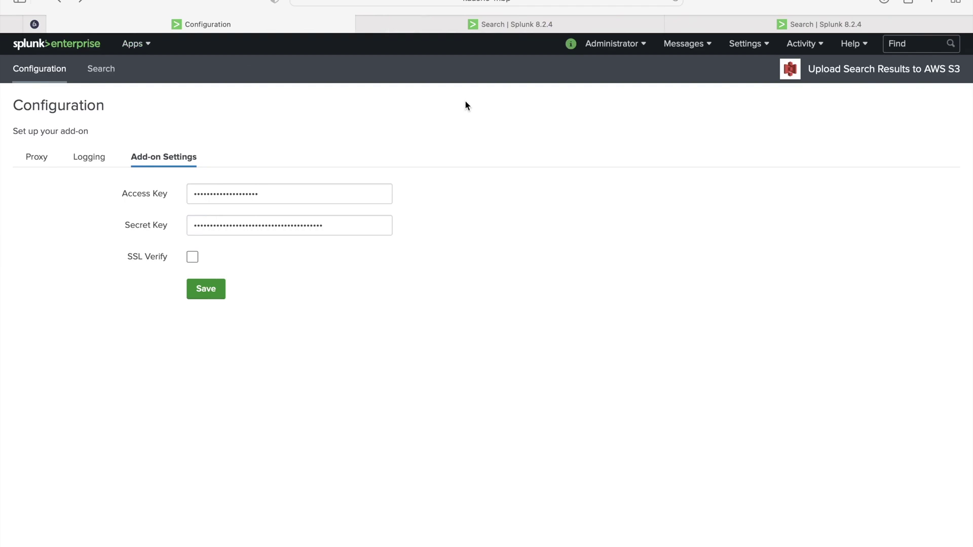
Step: Change the sendalert file format from gz to csv and rerun the upload search
click(457, 29)
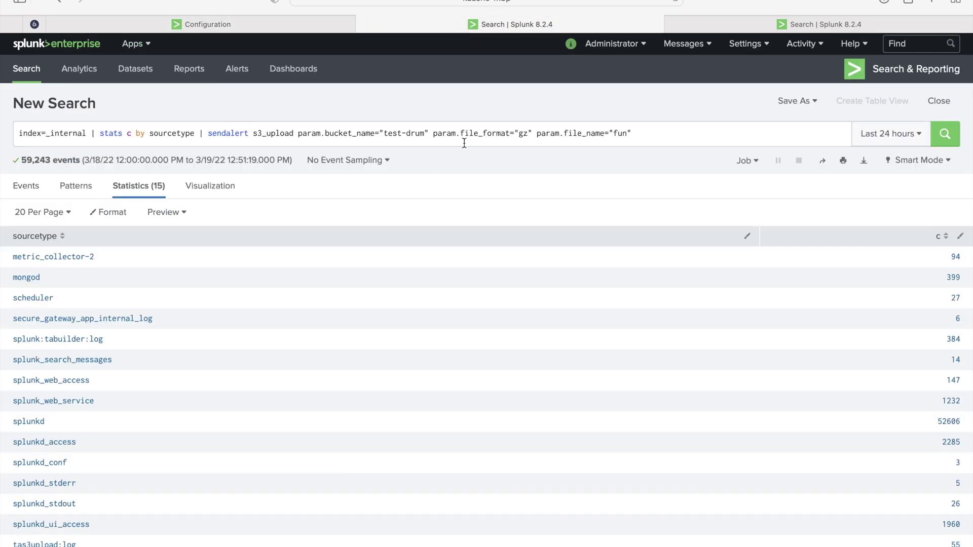
click(528, 134)
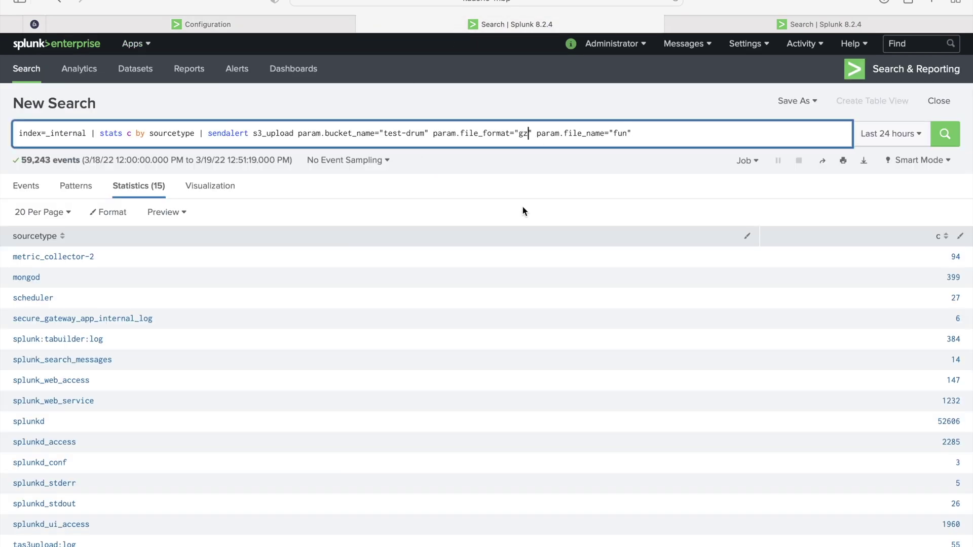
key(BackSpace)
key(BackSpace)
text(csv)
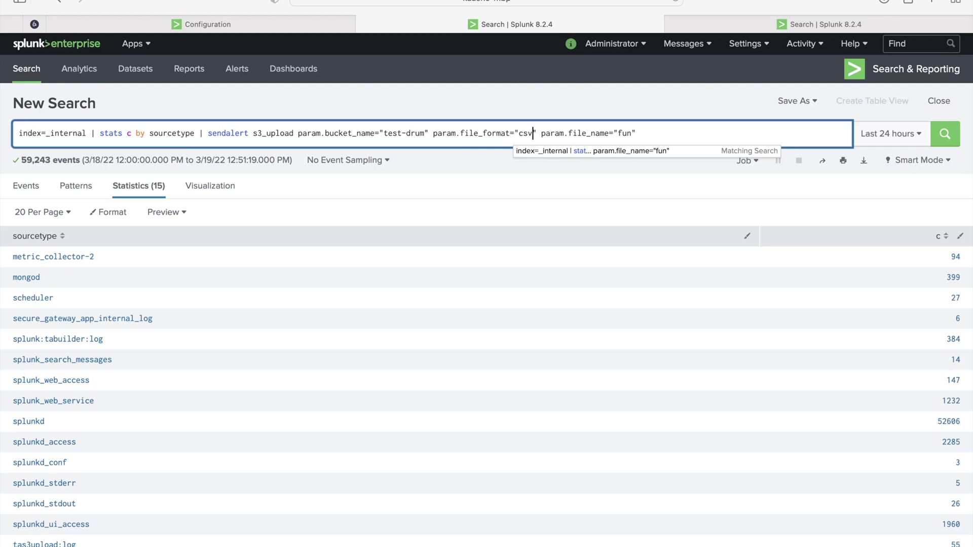
click(946, 135)
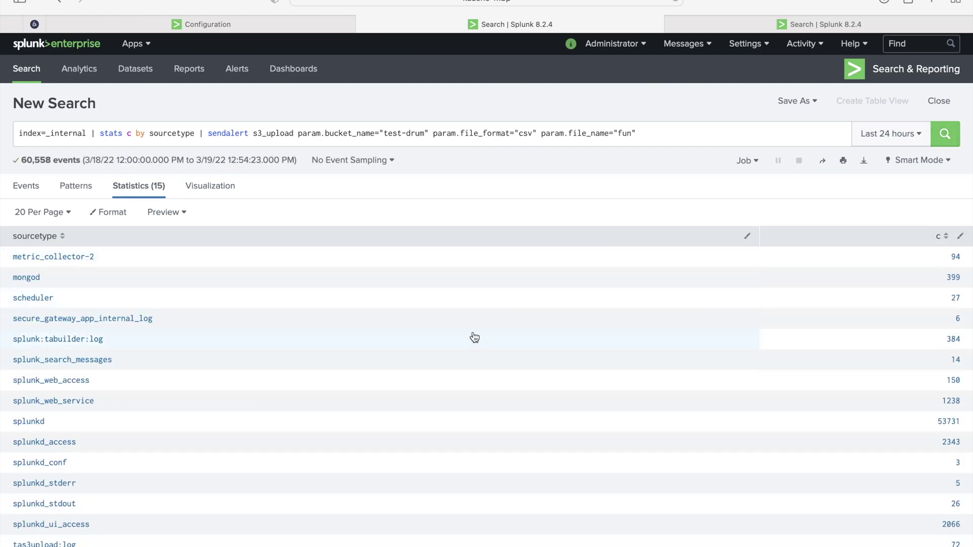
Step: Rerun the tas3upload log search and scroll through its newest entries
click(766, 26)
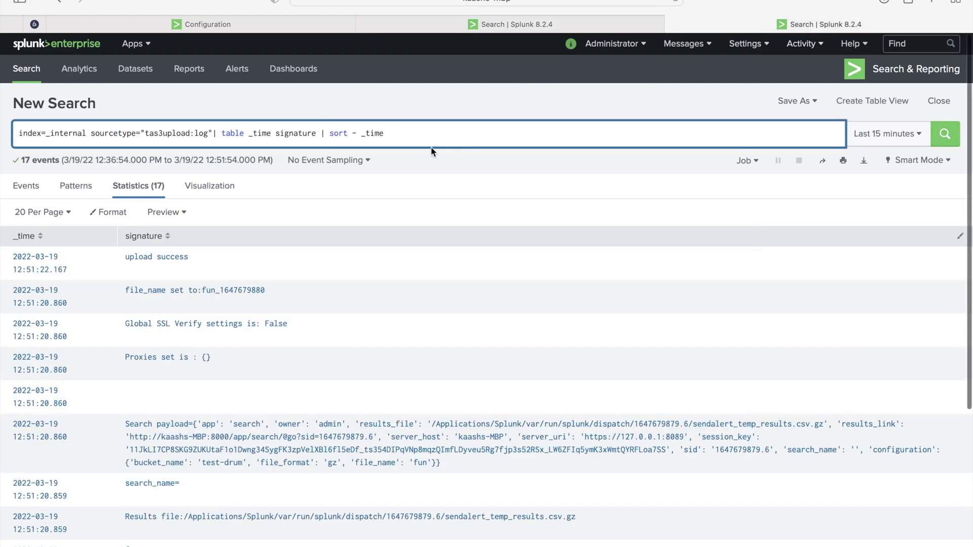
key(Return)
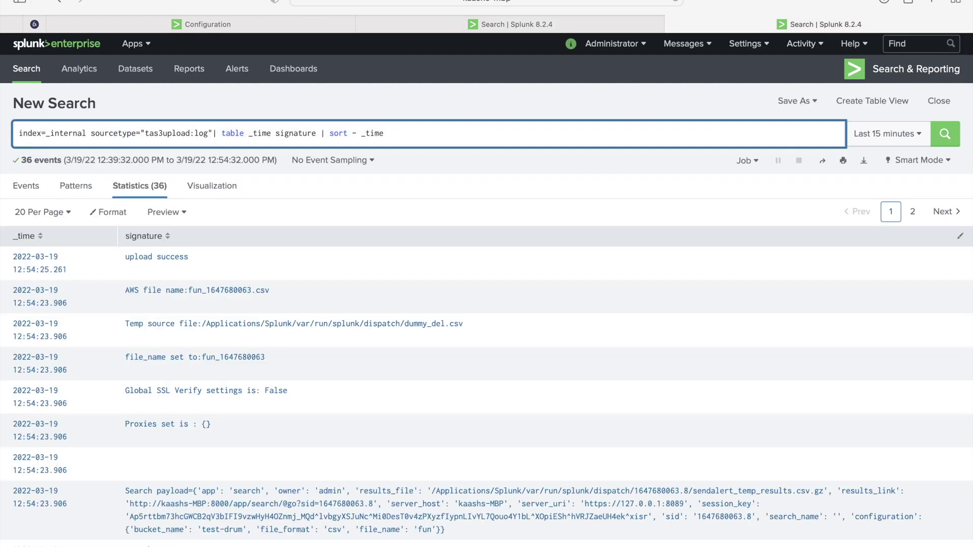
scroll(384, 328, down, 2)
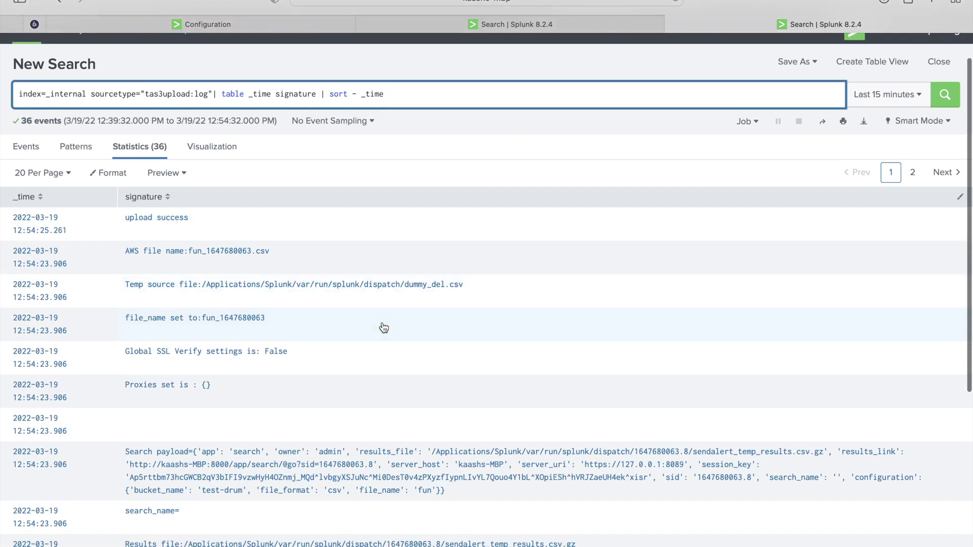
scroll(383, 328, down, 6)
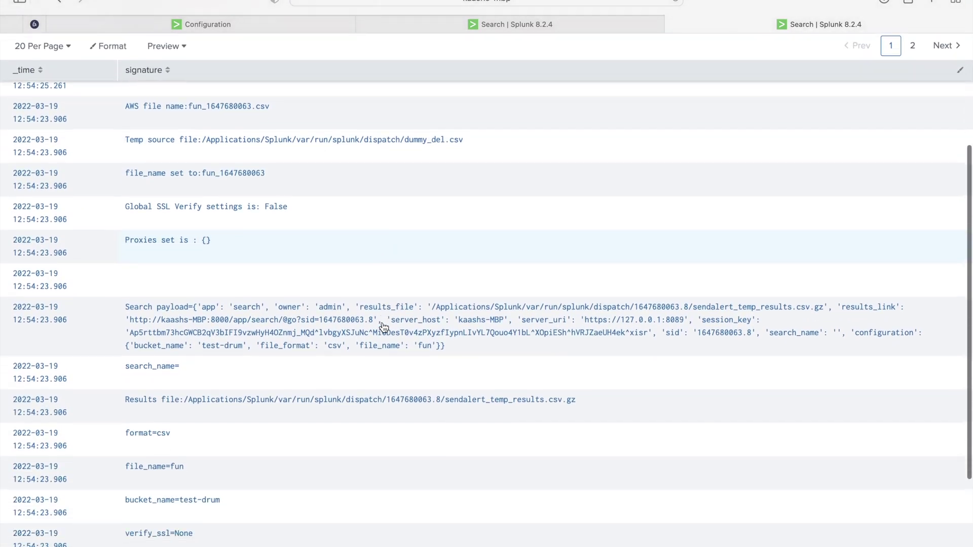
scroll(384, 327, down, 7)
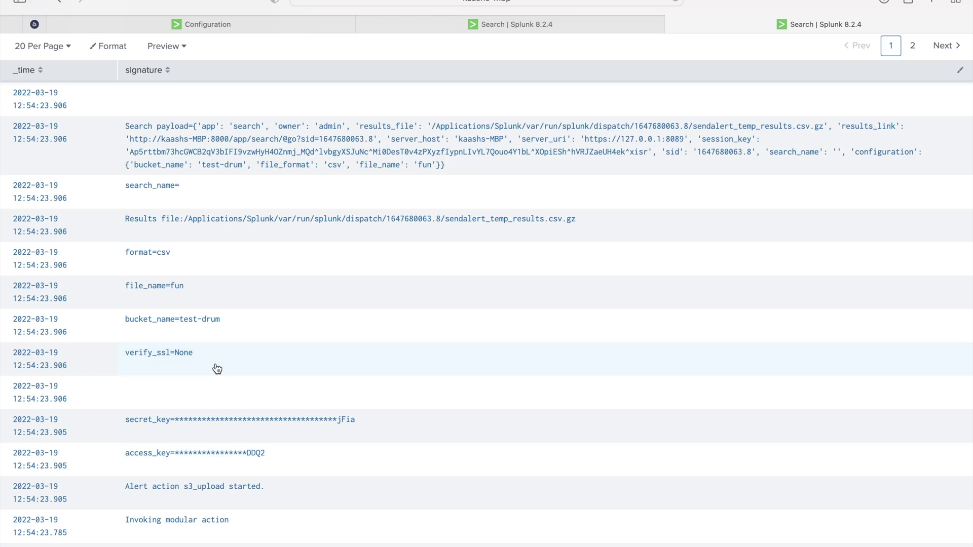
scroll(219, 337, up, 1)
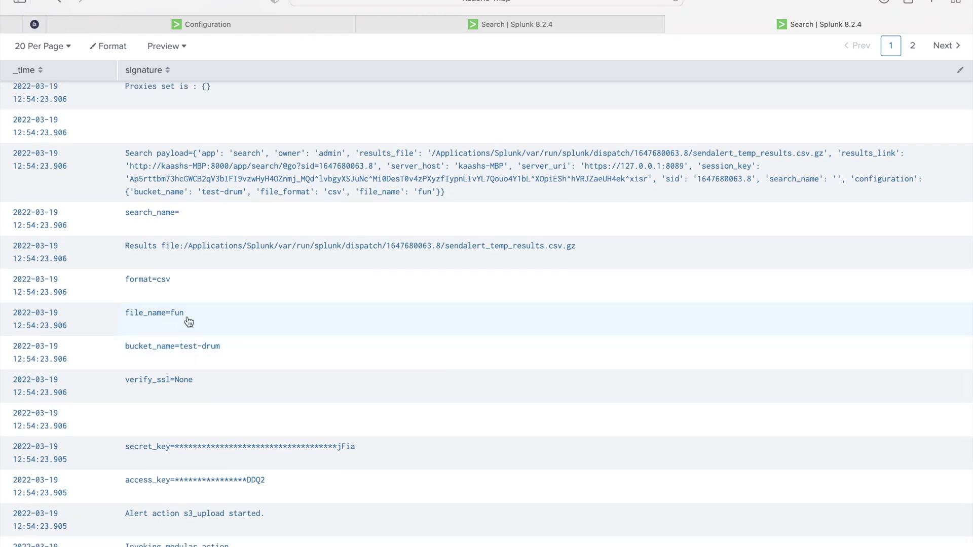
scroll(188, 321, up, 1)
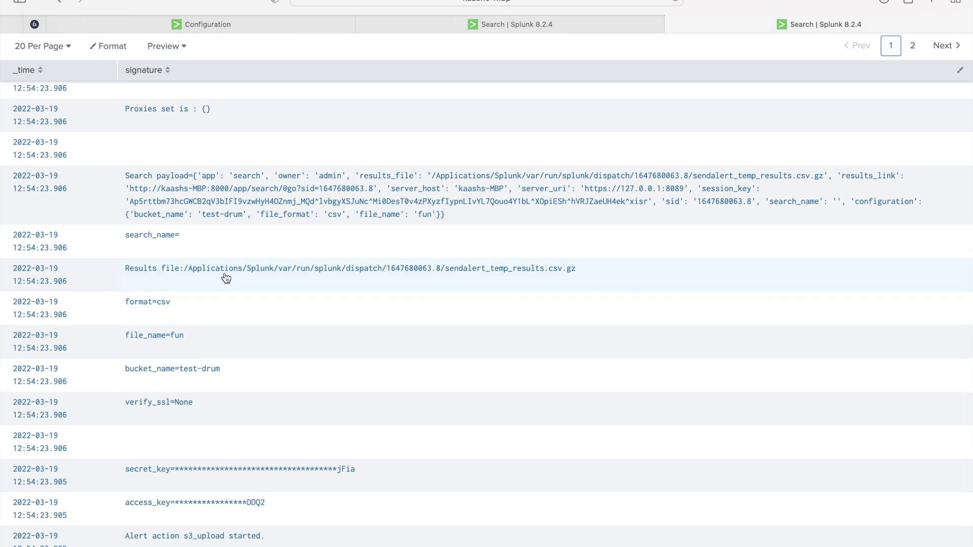
scroll(226, 278, up, 1)
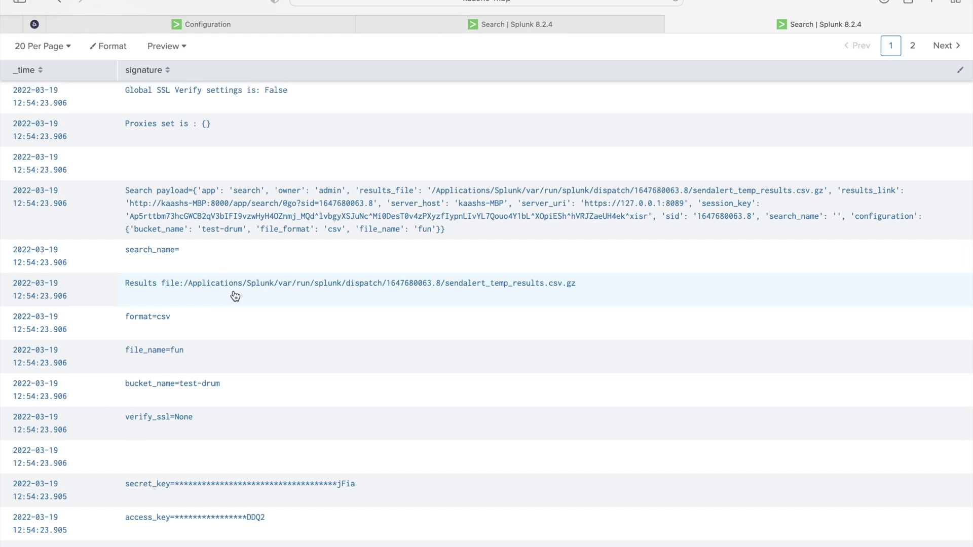
scroll(235, 296, up, 9)
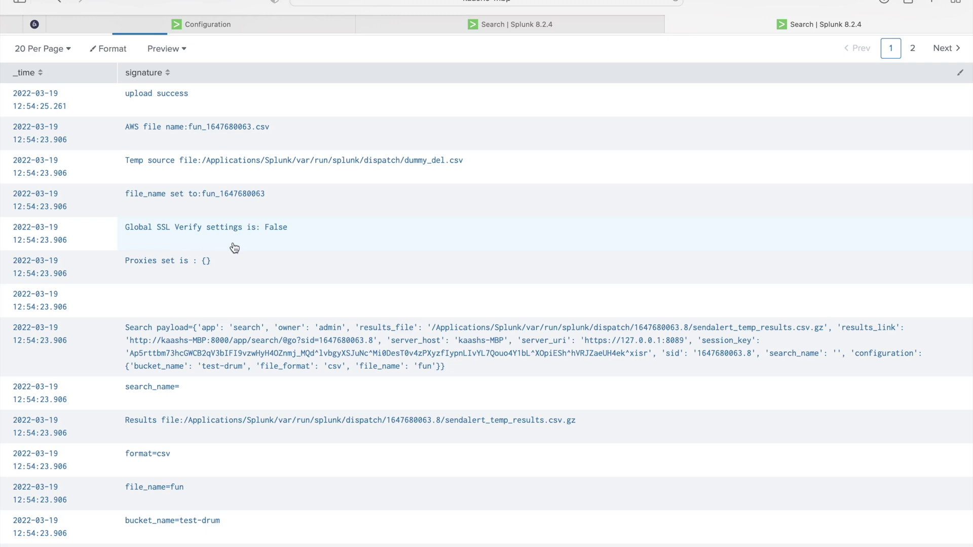
scroll(254, 246, up, 2)
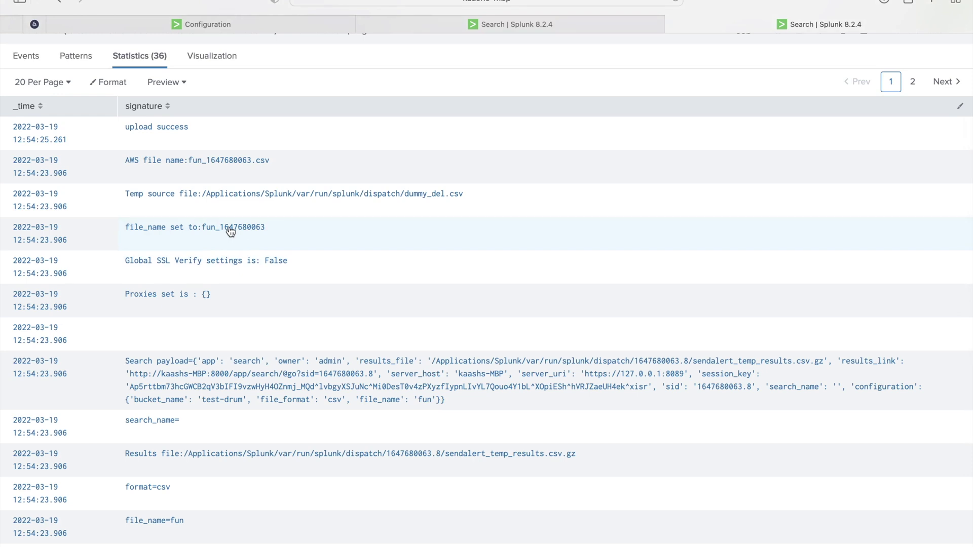
scroll(255, 231, up, 2)
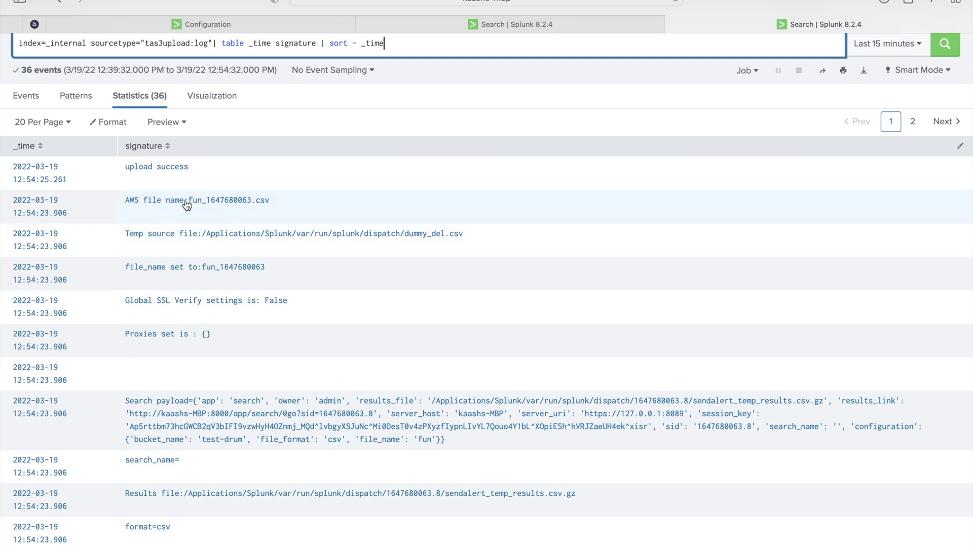
Step: Select the uploaded file name fun_1647680063.csv in the successful upload log entry
click(269, 200)
drag(270, 200, 184, 200)
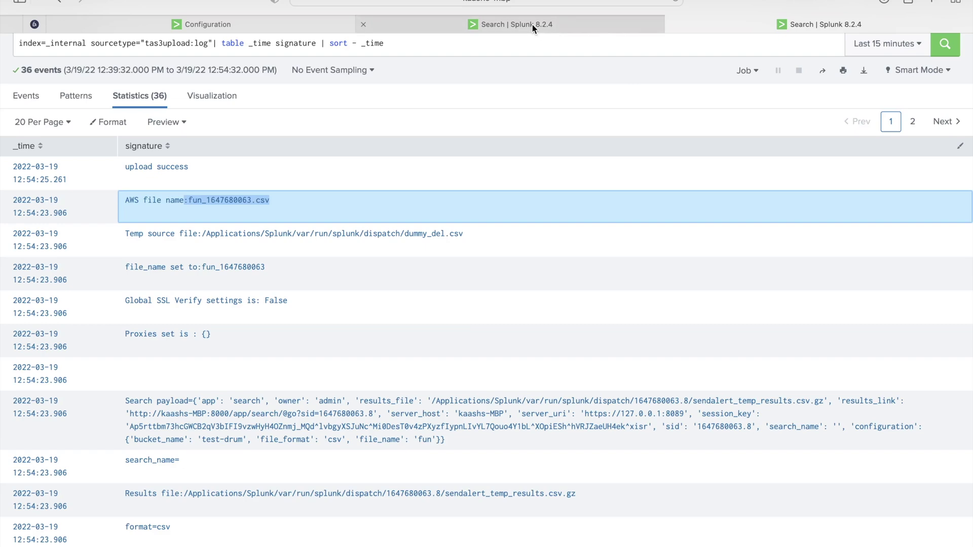
key(ctrl+Left)
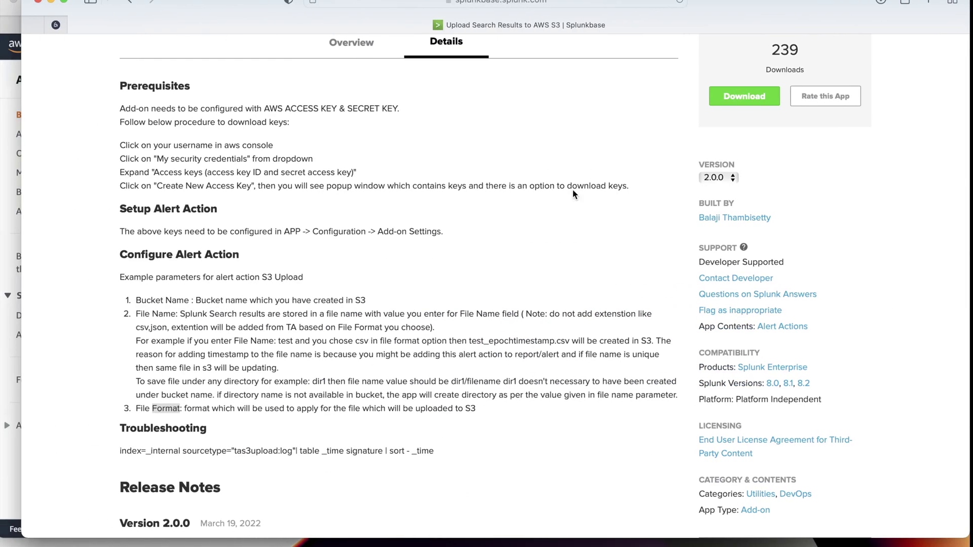
Step: Refresh the test-drum objects so fun_1647680063.csv (355.0 B) appears beside the gz file
click(8, 344)
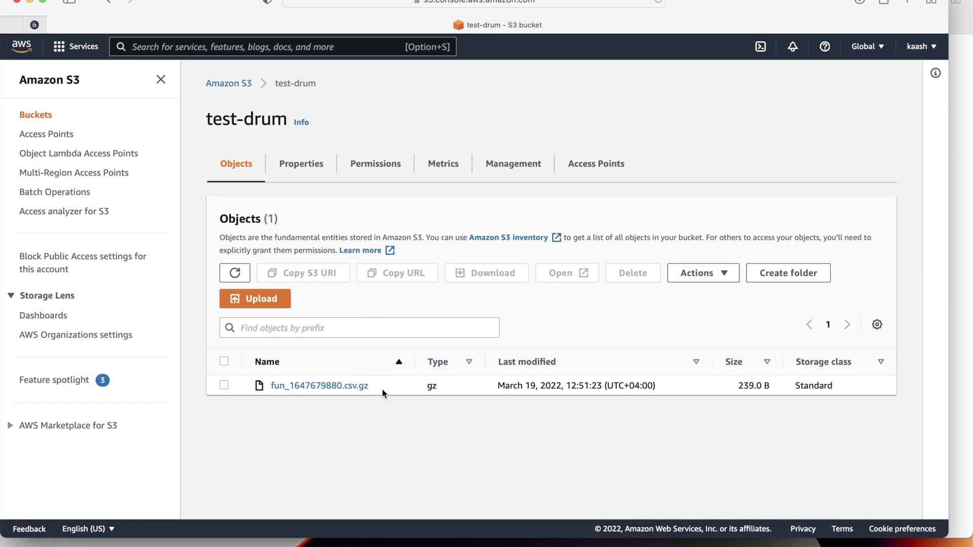
click(235, 273)
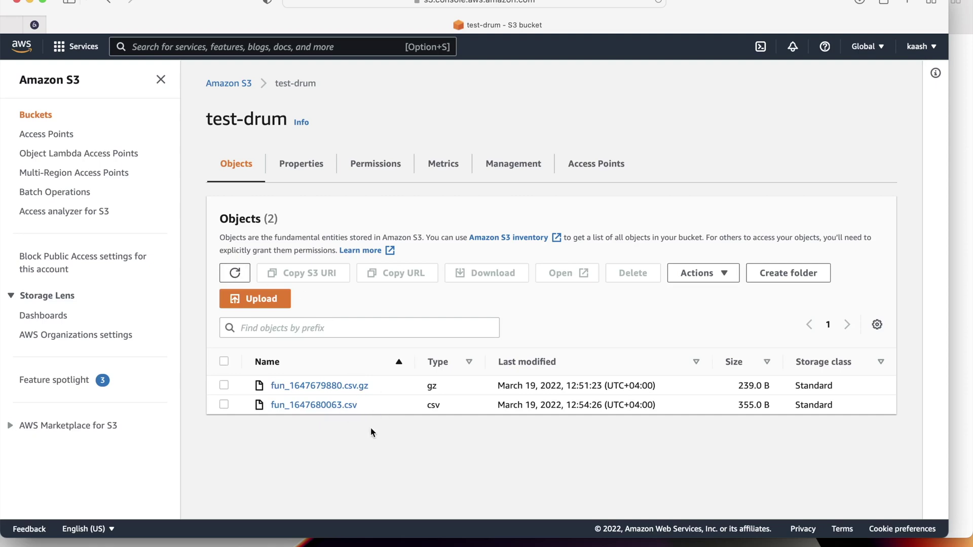
key(ctrl+Right)
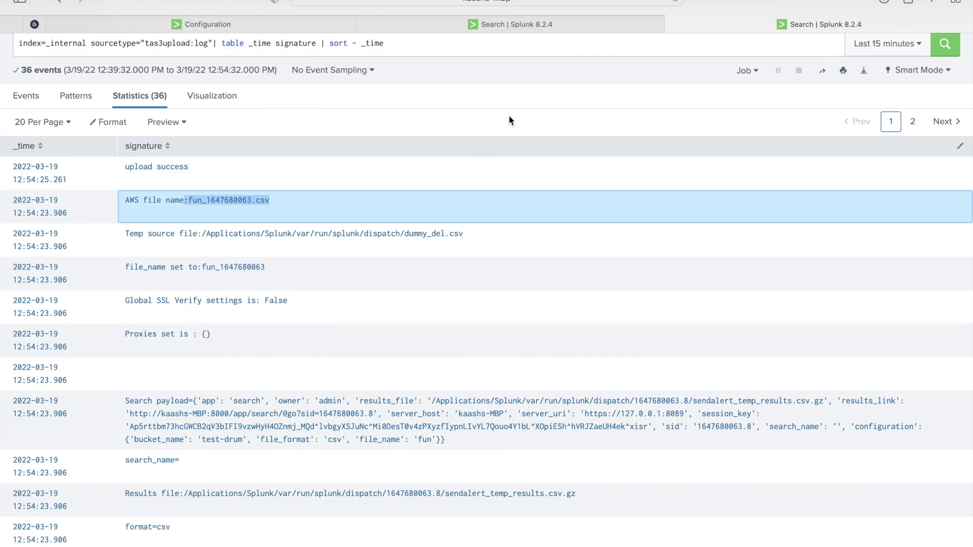
Step: Change the sendalert file format from csv to json and rerun the upload search
click(484, 25)
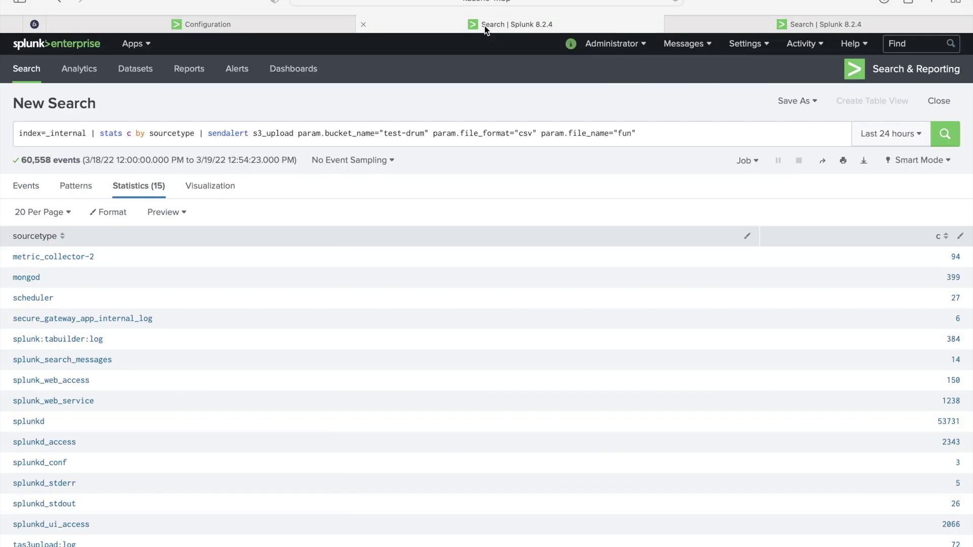
click(530, 133)
key(BackSpace)
key(BackSpace)
key(BackSpace)
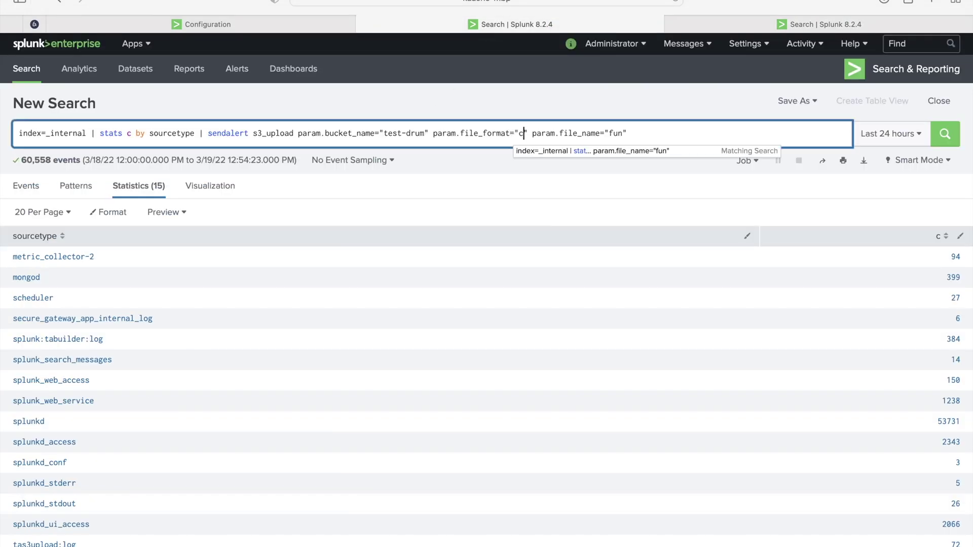
text(json)
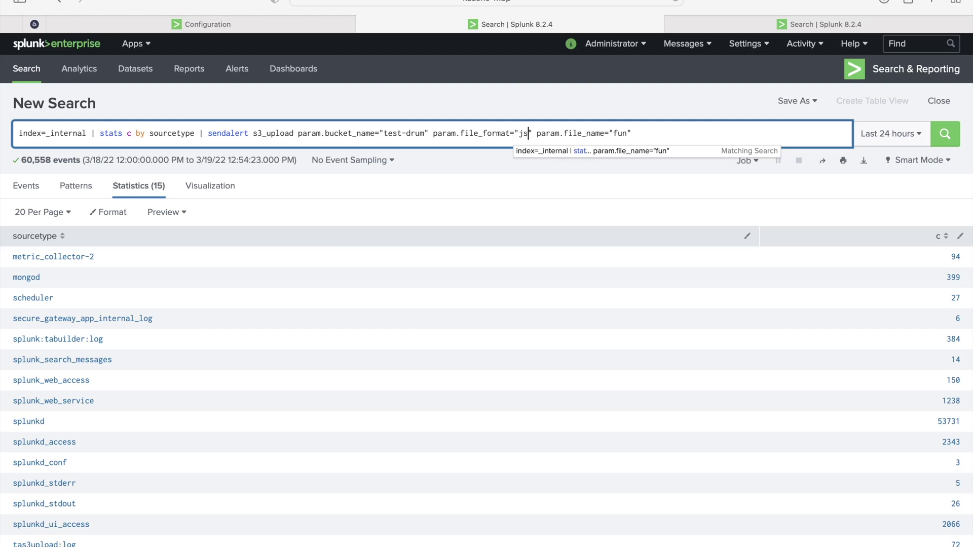
click(657, 133)
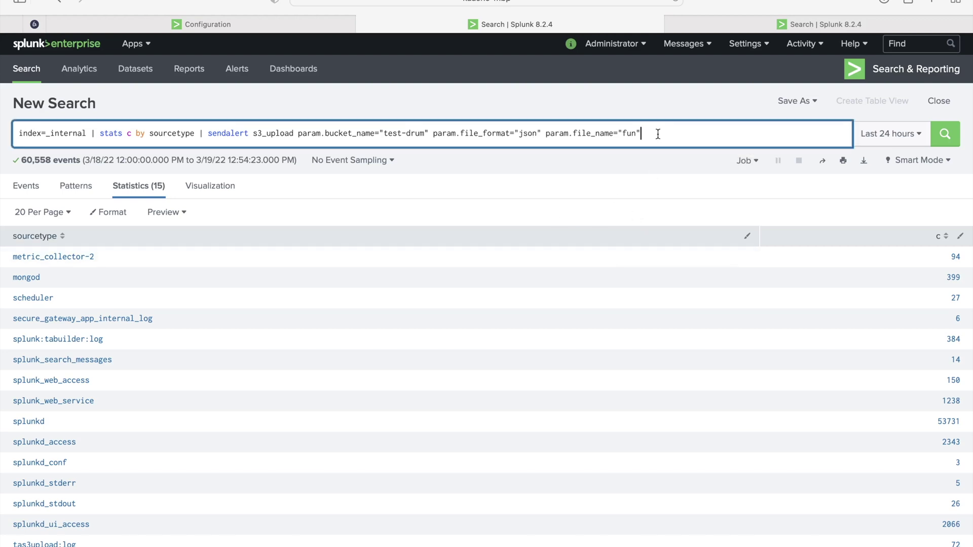
key(Return)
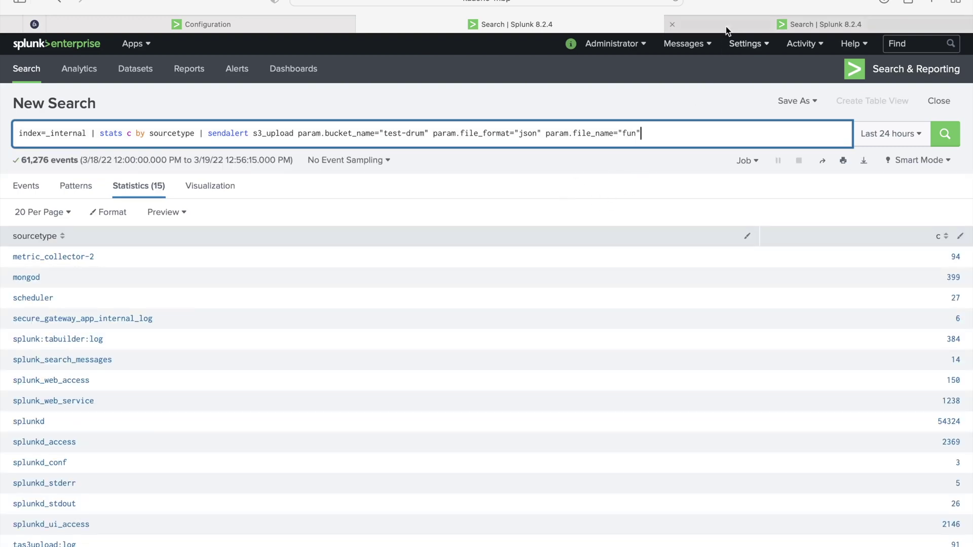
Step: Rerun the tas3upload log search, which shows fun_1647680176.json uploaded successfully
click(726, 26)
click(499, 50)
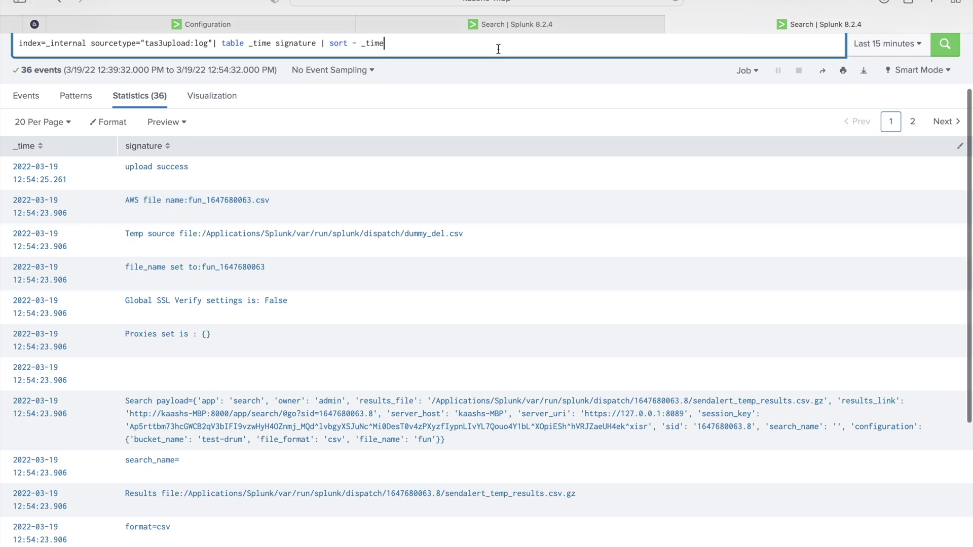
key(Return)
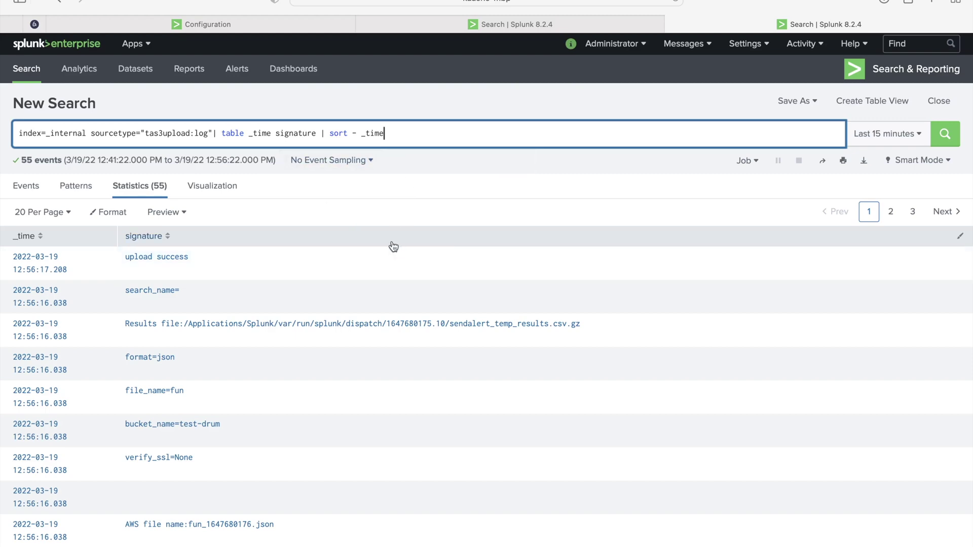
key(ctrl+Right)
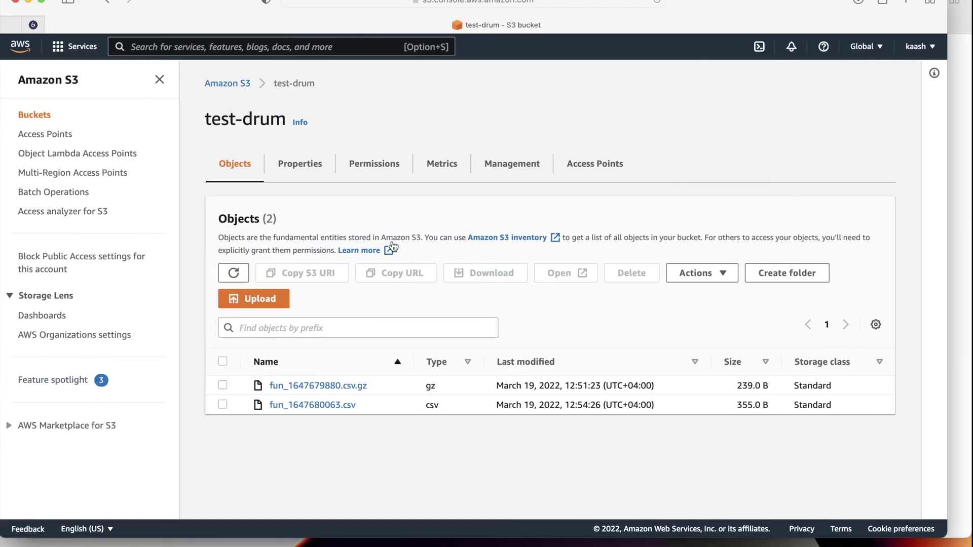
Step: Refresh the test-drum bucket and download the new fun_1647680176.json object
click(235, 277)
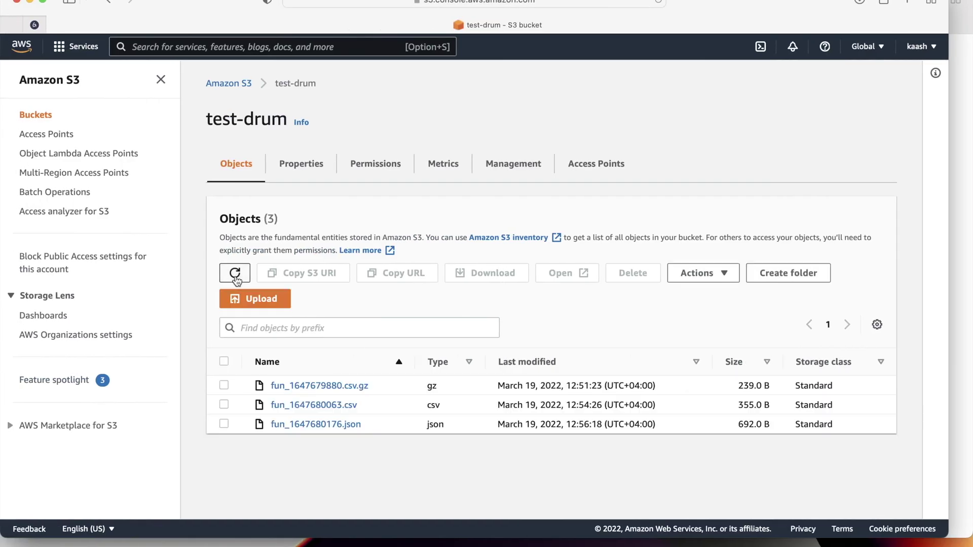
click(326, 424)
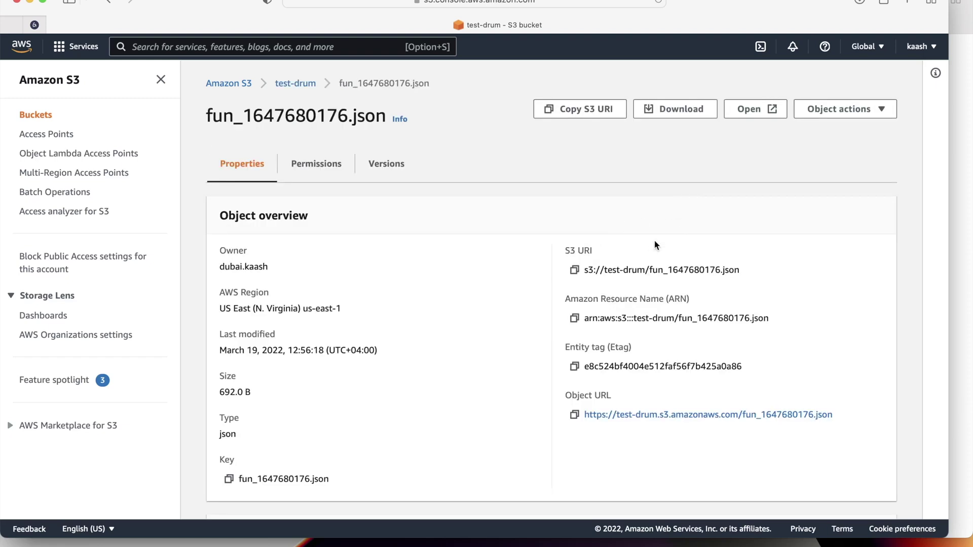
click(674, 109)
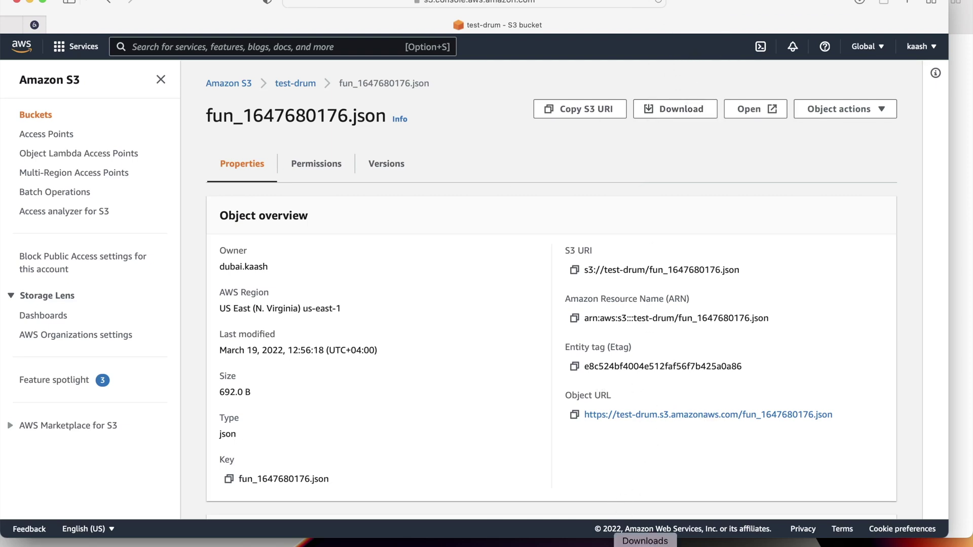
Step: Open Downloads/fun_1647680176.json in Sublime Text to view its 15 sourcetype-count records
click(645, 545)
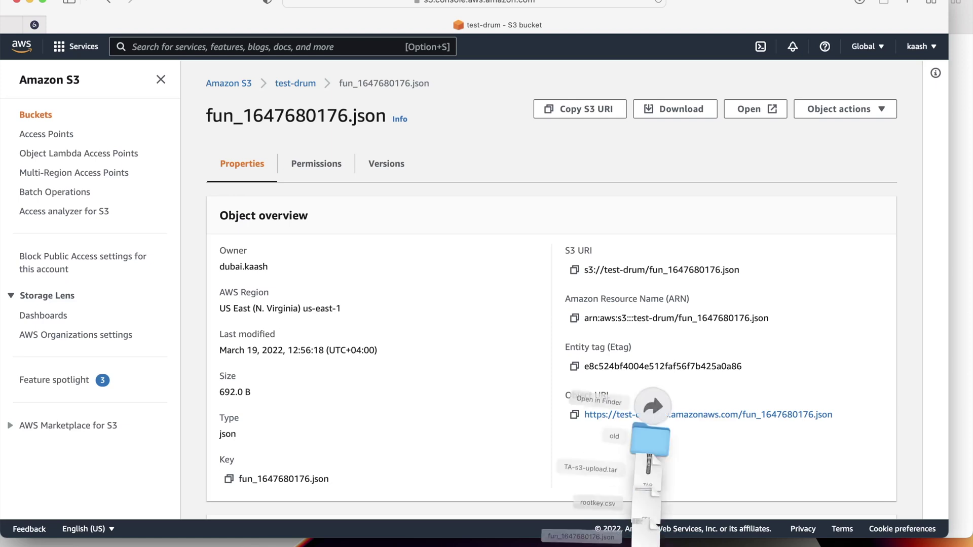
click(922, 542)
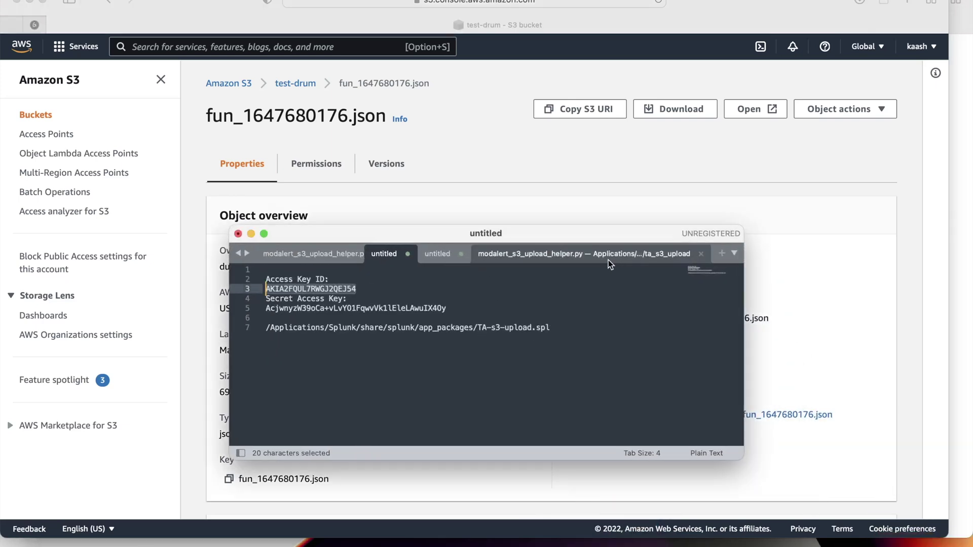
click(722, 253)
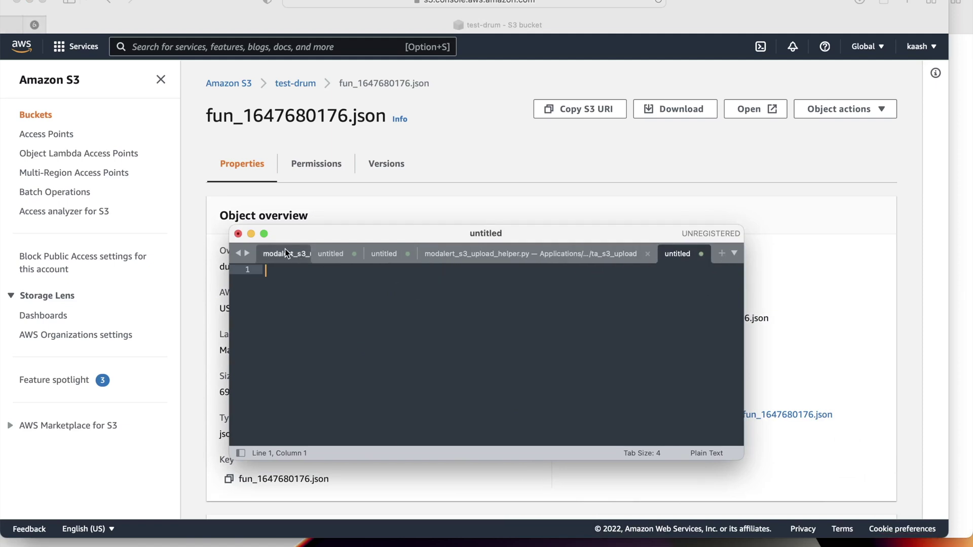
click(114, 1)
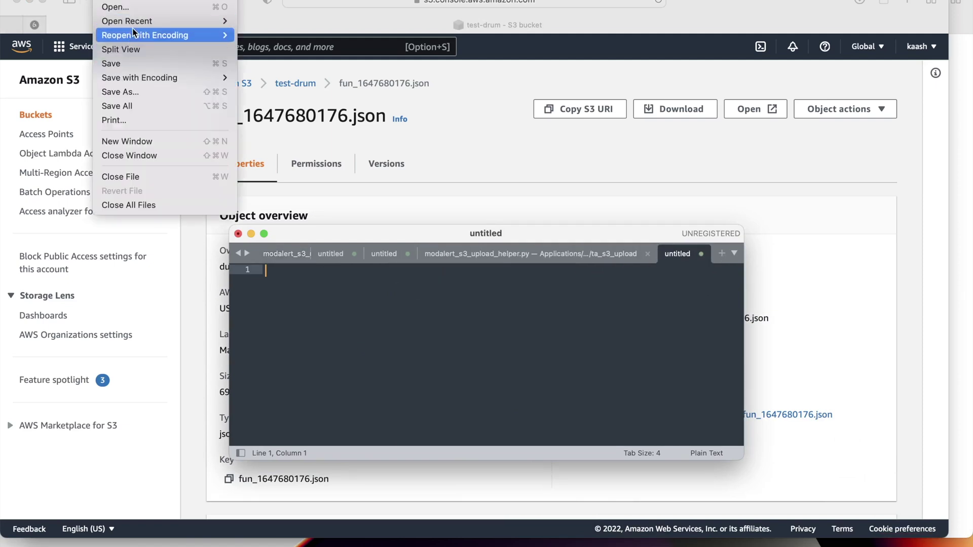
click(141, 11)
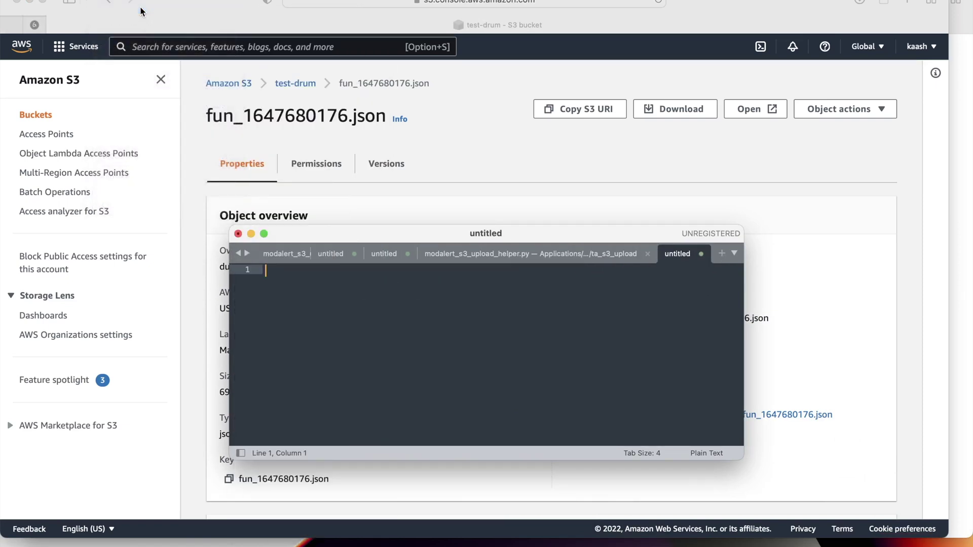
click(271, 159)
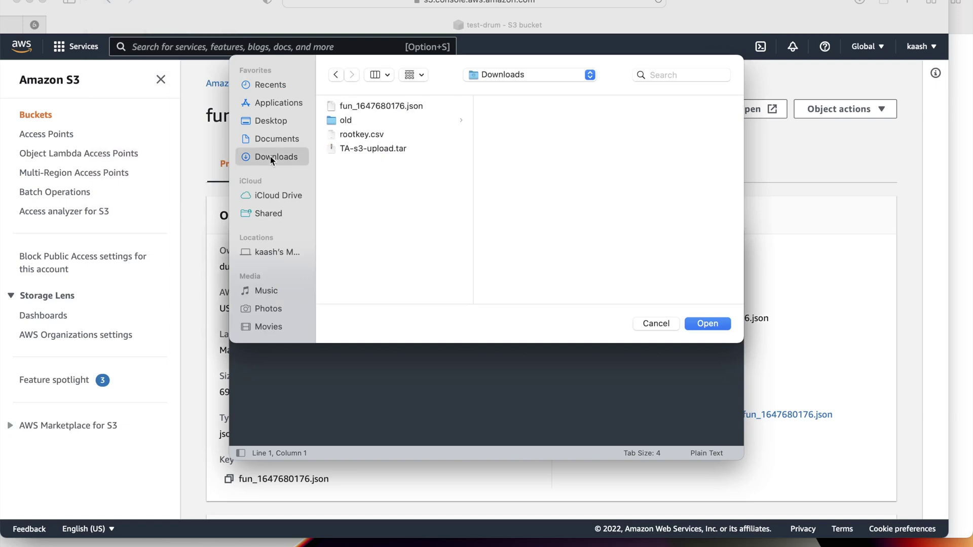
click(373, 108)
click(708, 325)
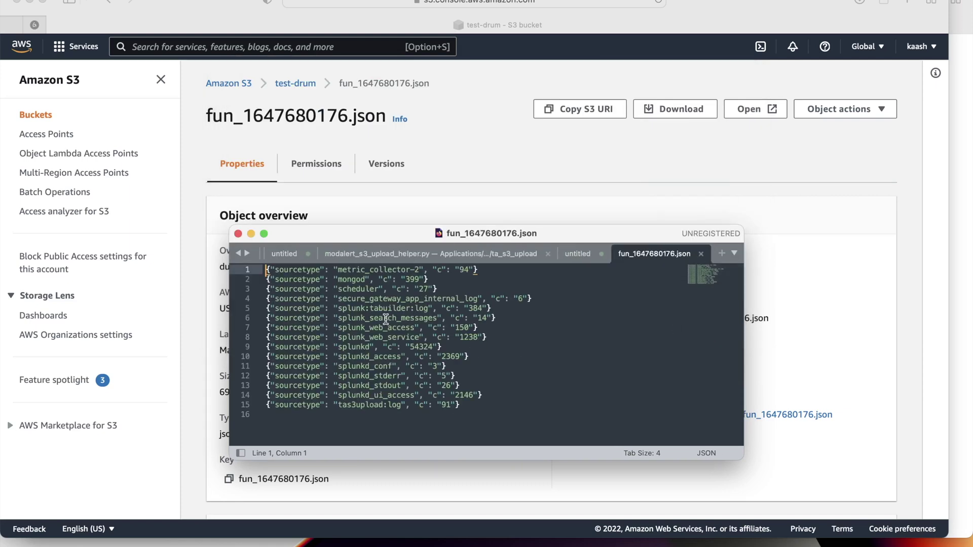
click(603, 161)
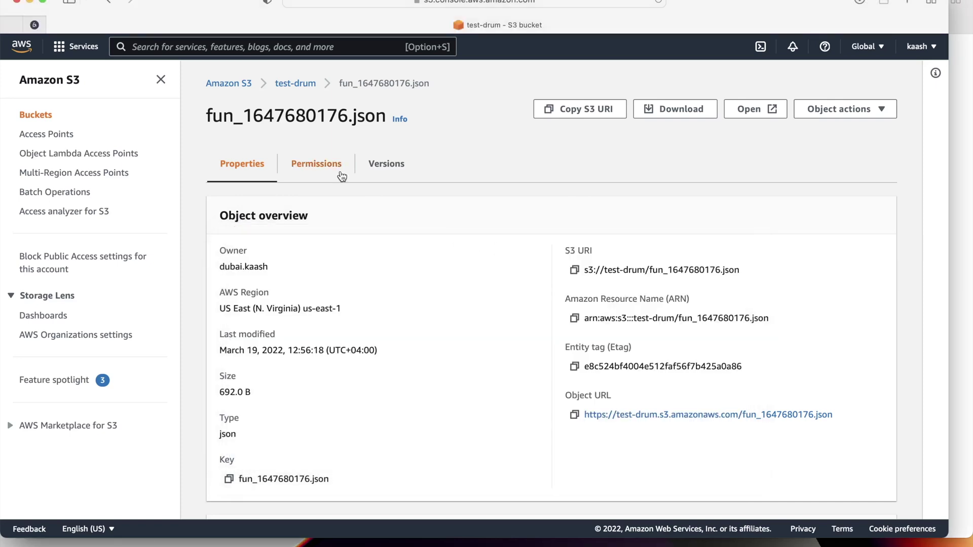
Step: Download the fun_1647680063.csv object from the test-drum bucket
click(295, 83)
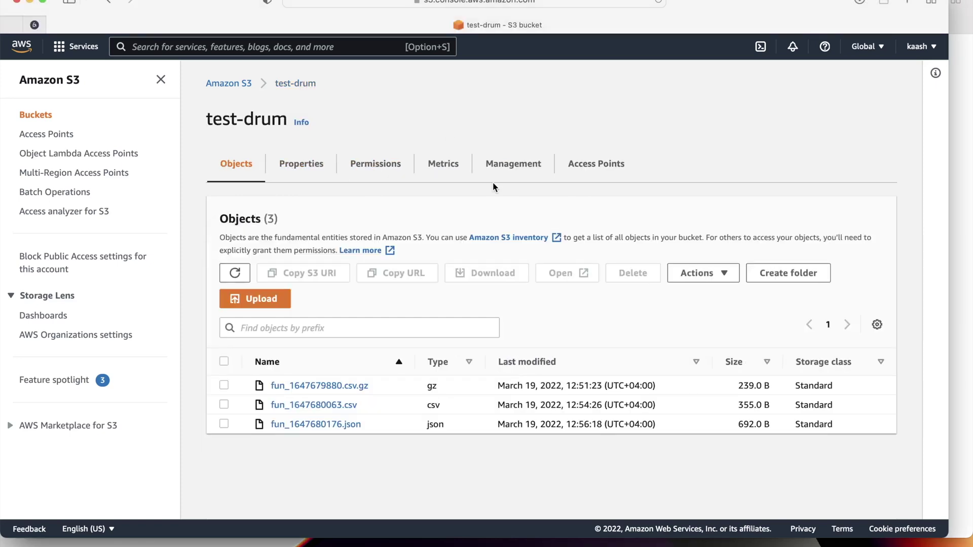
click(223, 405)
click(320, 405)
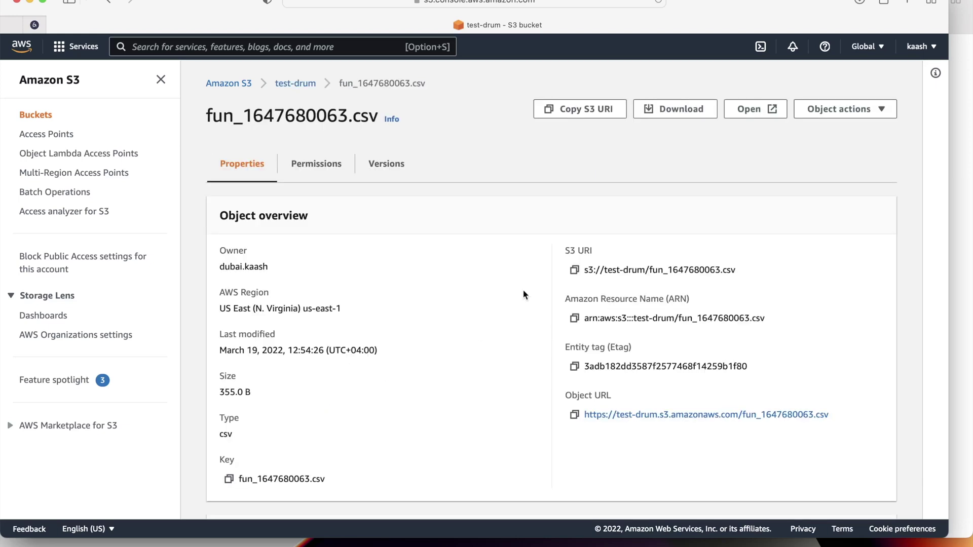
click(688, 112)
Step: Open fun_1647680063.csv in Sublime Text and inspect its sourcetype,c header row
key(super+Tab)
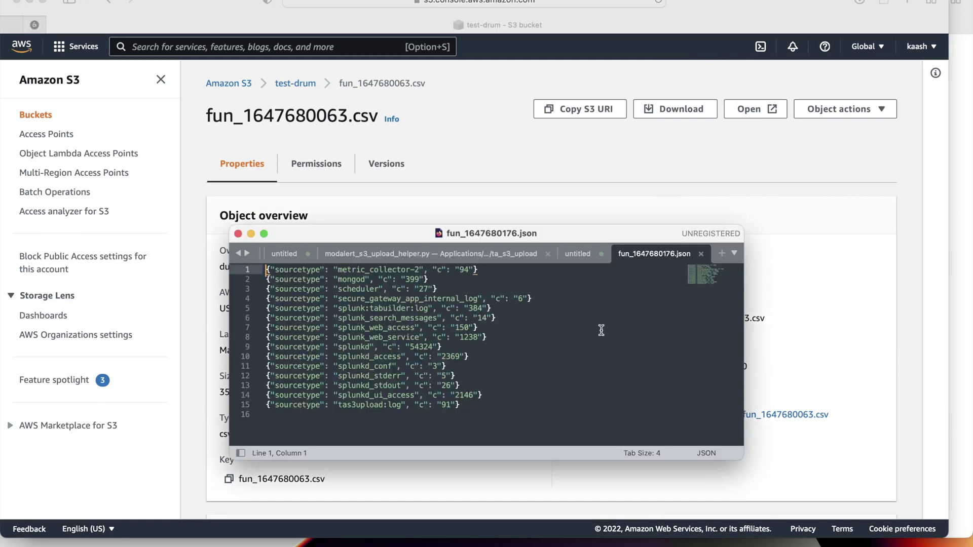
click(112, 0)
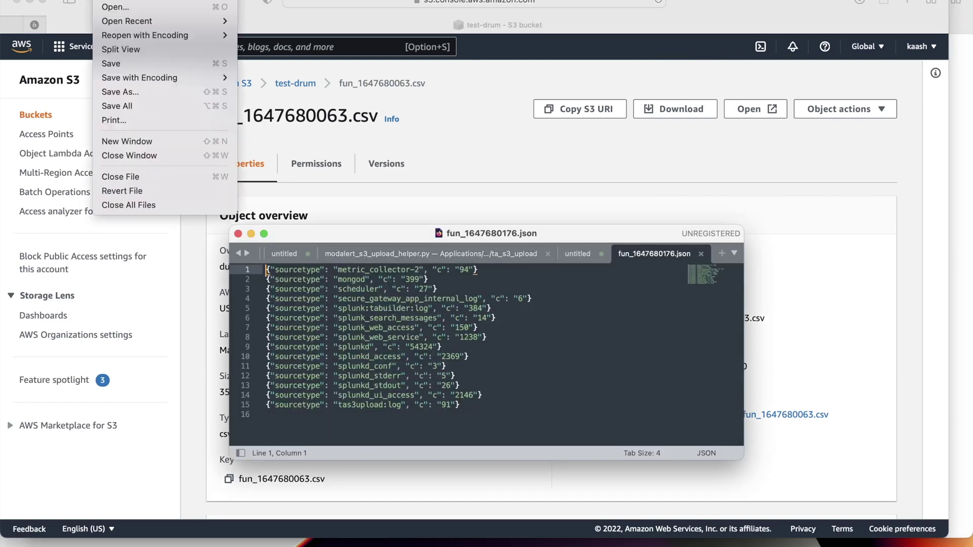
click(114, 8)
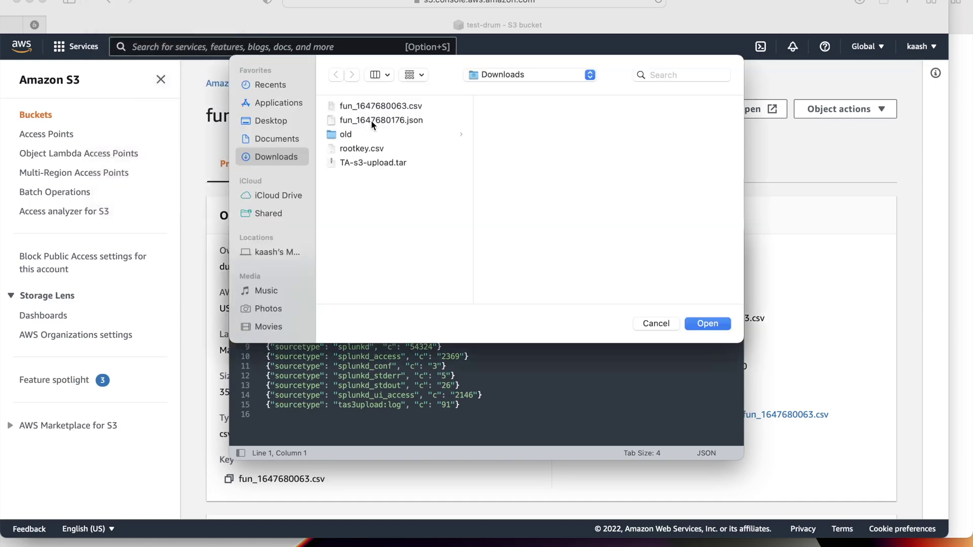
click(380, 107)
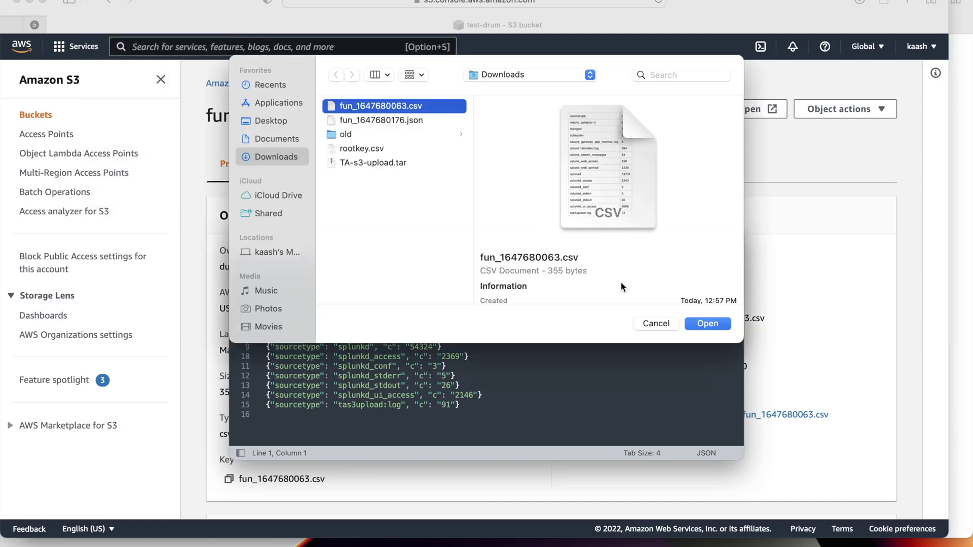
click(711, 325)
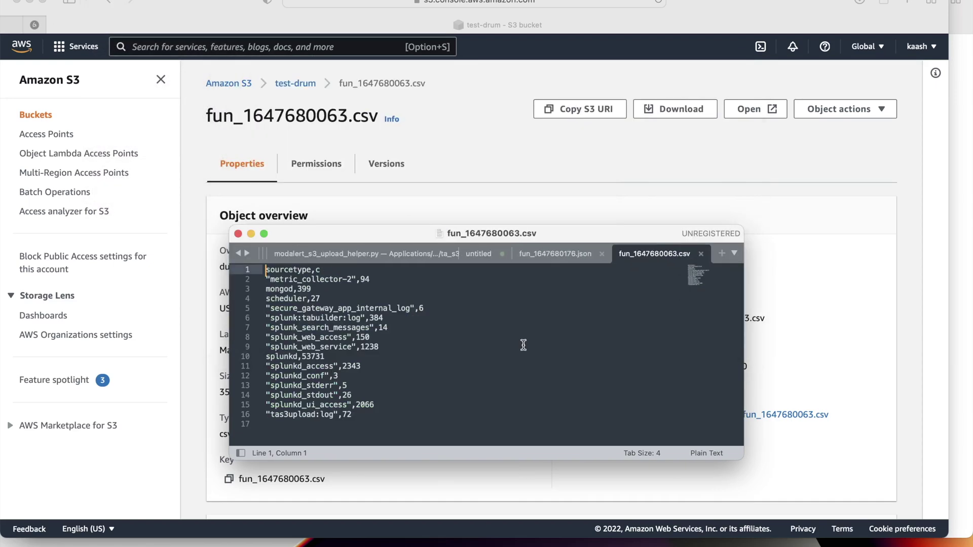
double_click(300, 274)
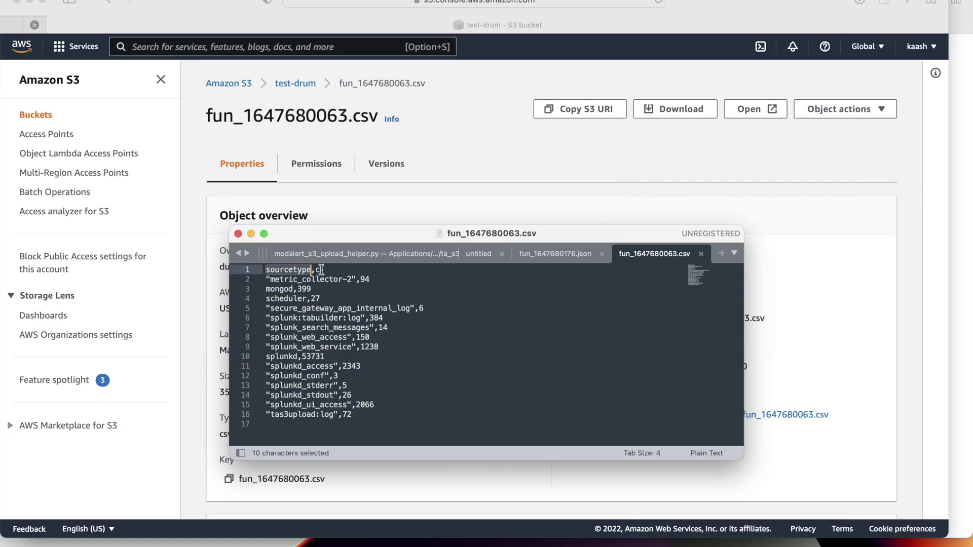
click(321, 270)
drag(322, 269, 265, 270)
click(364, 415)
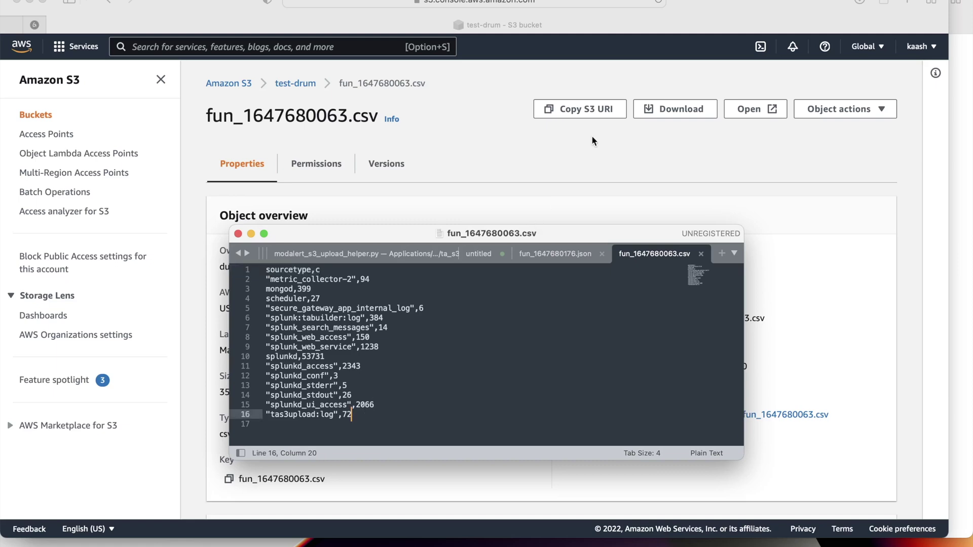
click(581, 166)
Step: Strip '| sendalert' so the query is index=_internal | stats c by sourcetype, then rerun it
key(super+Tab)
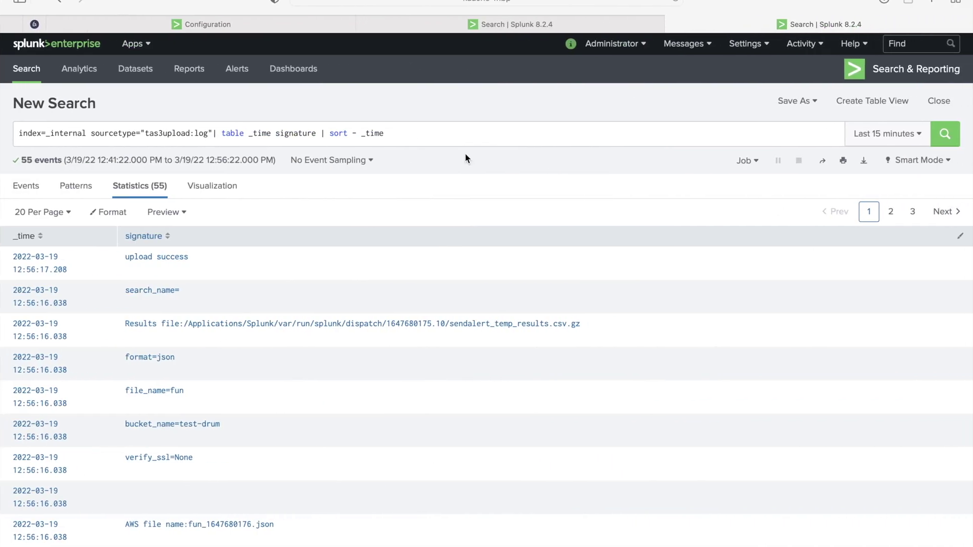
click(394, 133)
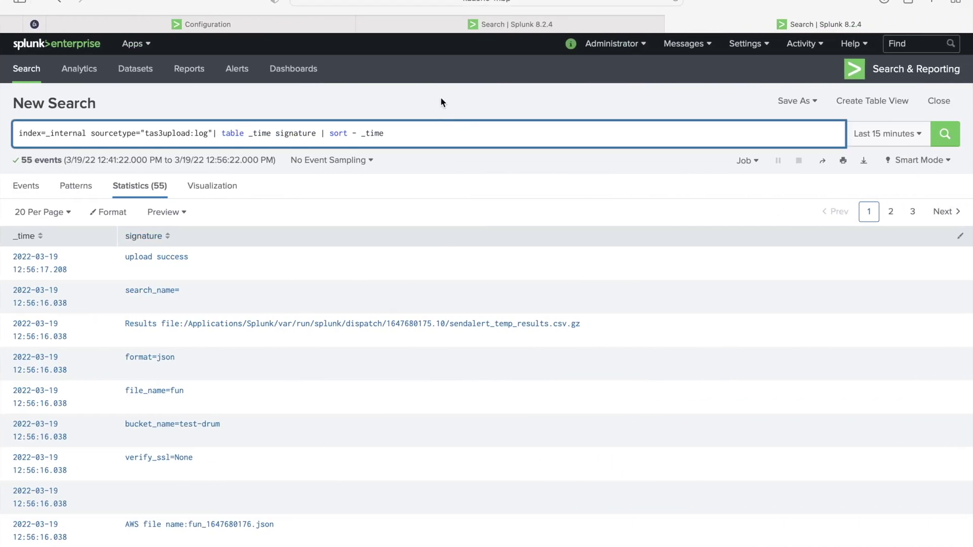
click(468, 29)
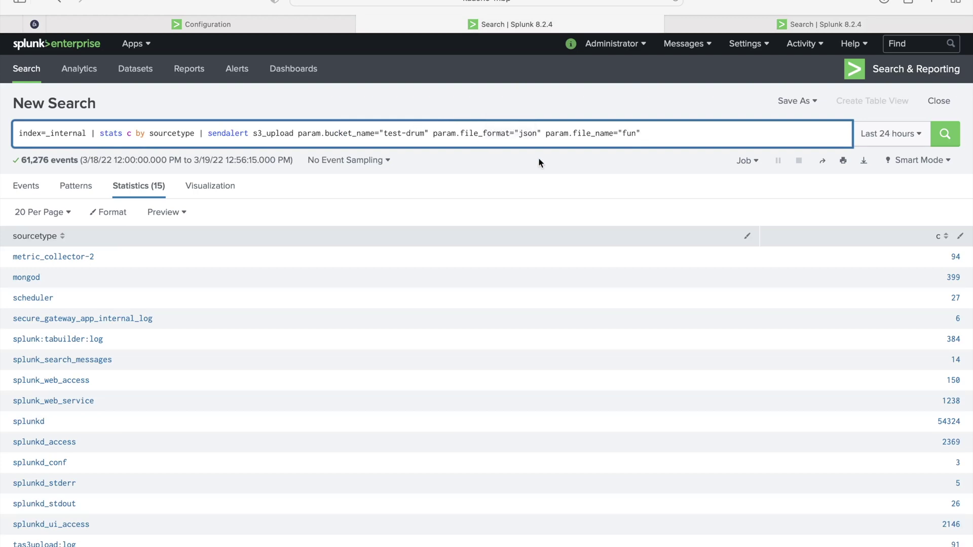
key(super+z)
key(Return)
Step: Save the search as alert 'Test - s3 - final' on cron schedule 59 12 * * *
click(816, 101)
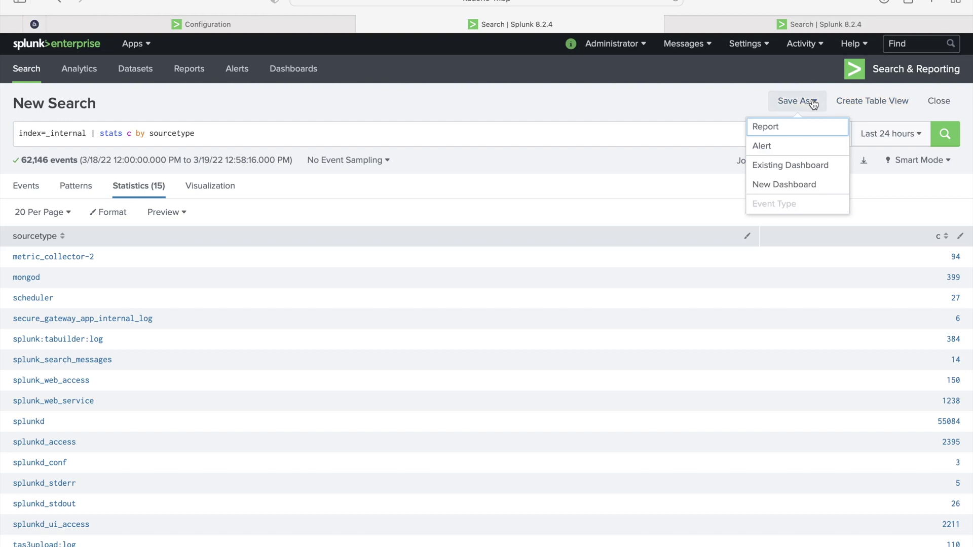
click(771, 130)
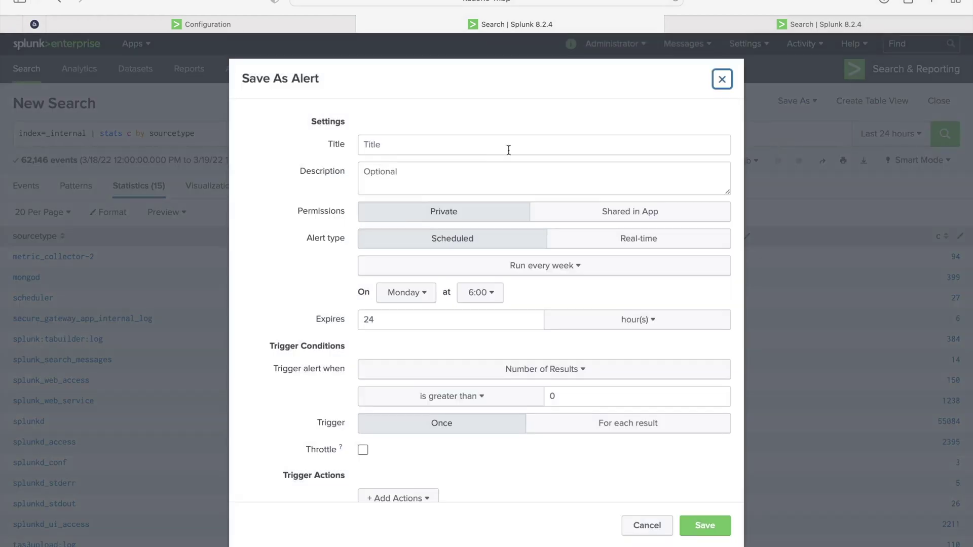
click(438, 147)
text(Tes)
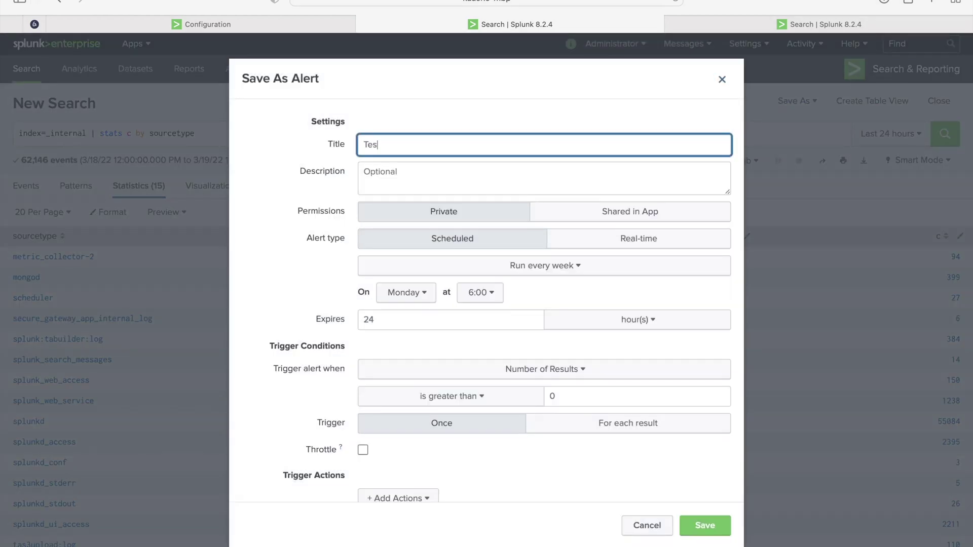
text(t - s3 - final)
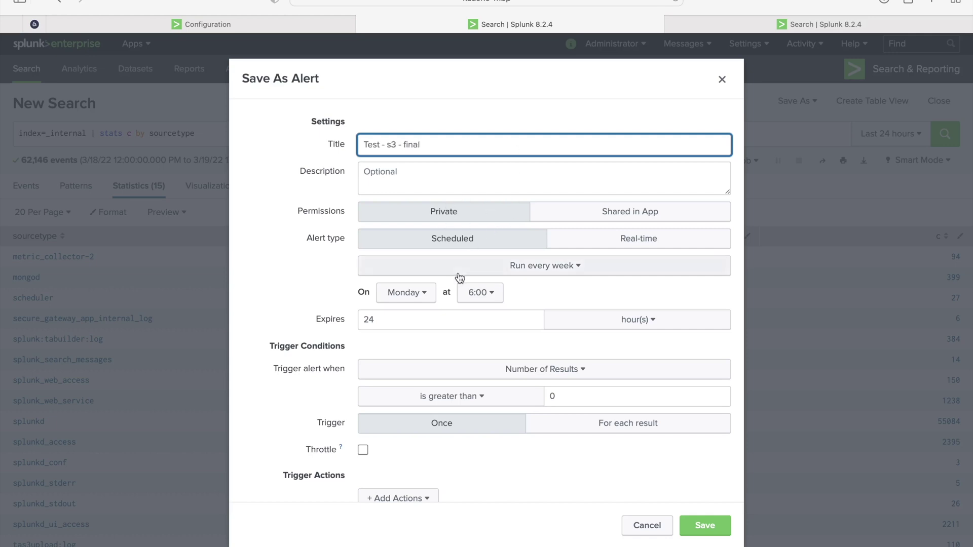
click(488, 268)
click(486, 370)
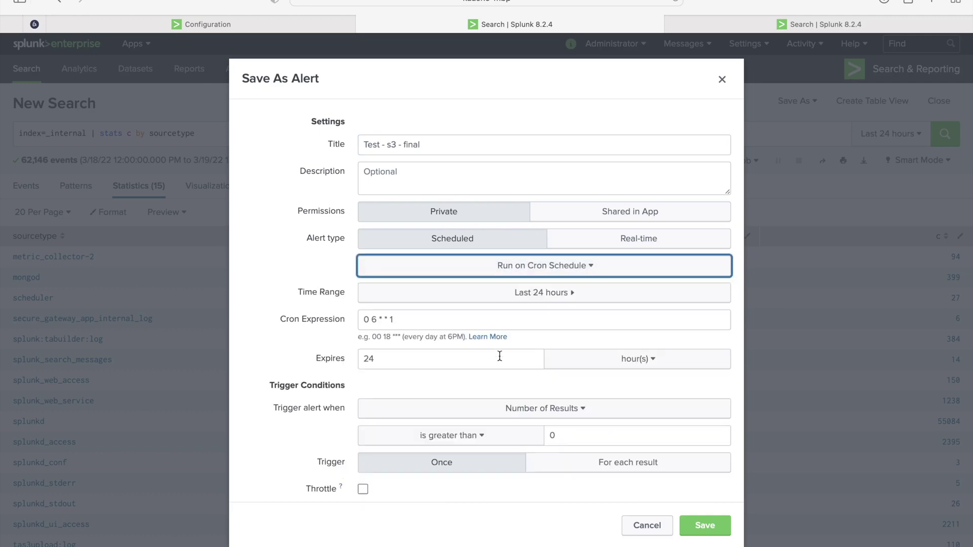
click(418, 321)
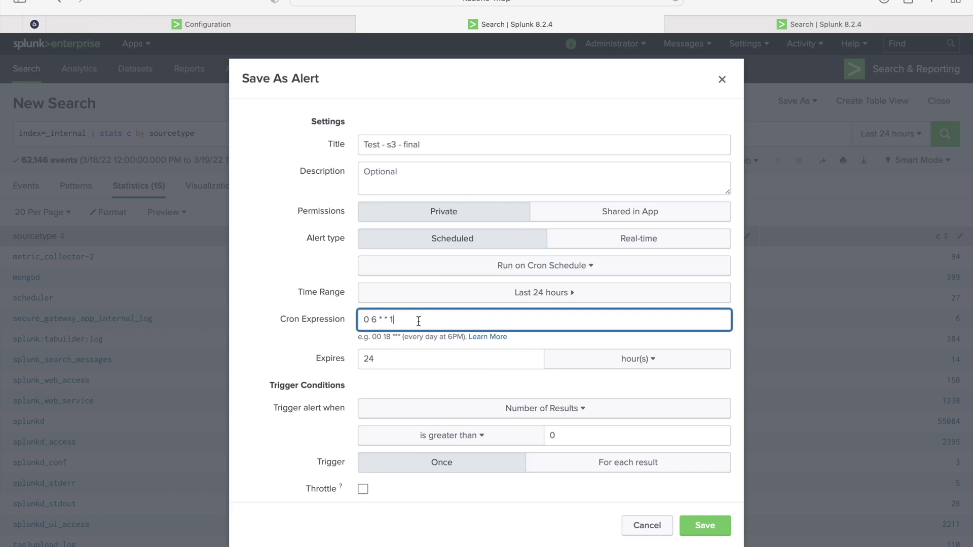
key(BackSpace)
key(BackSpace)
text(59 12 * * *)
Step: Add an S3 Upload trigger action with bucket test-drum
scroll(427, 364, down, 3)
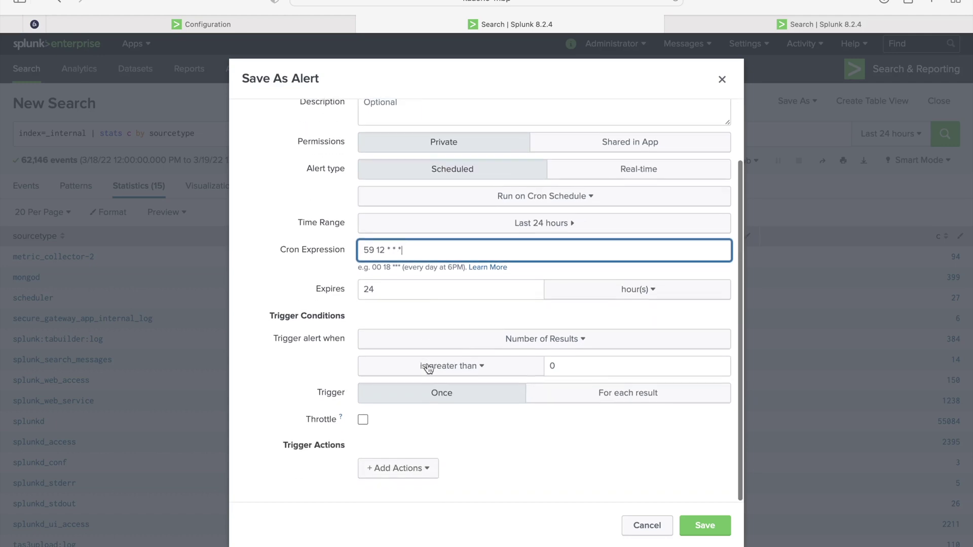
click(400, 473)
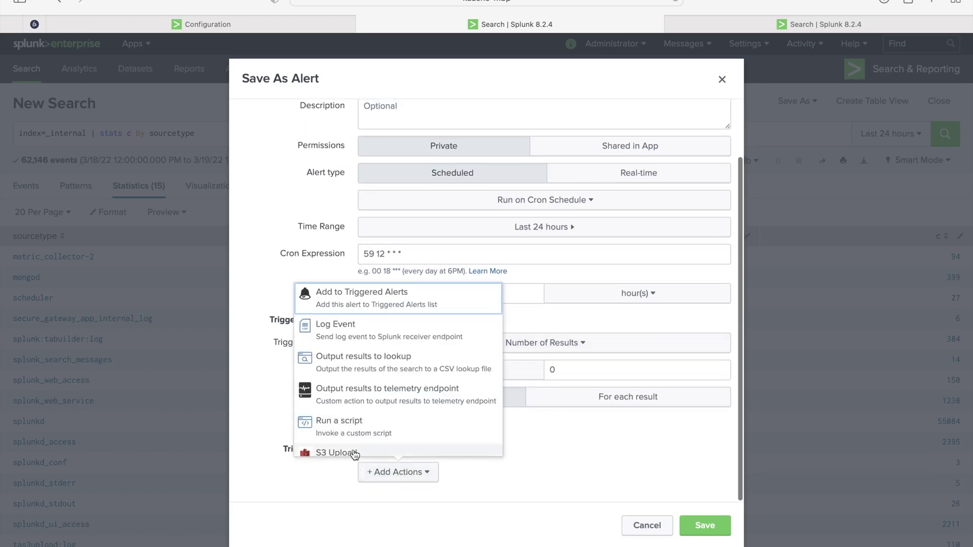
scroll(369, 450, down, 2)
click(355, 422)
scroll(418, 386, down, 2)
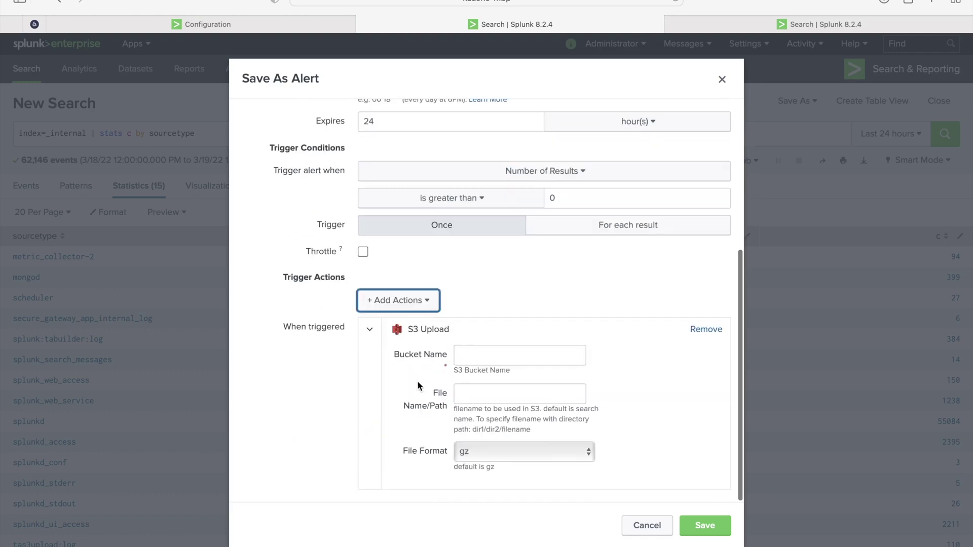
click(465, 360)
text(test-)
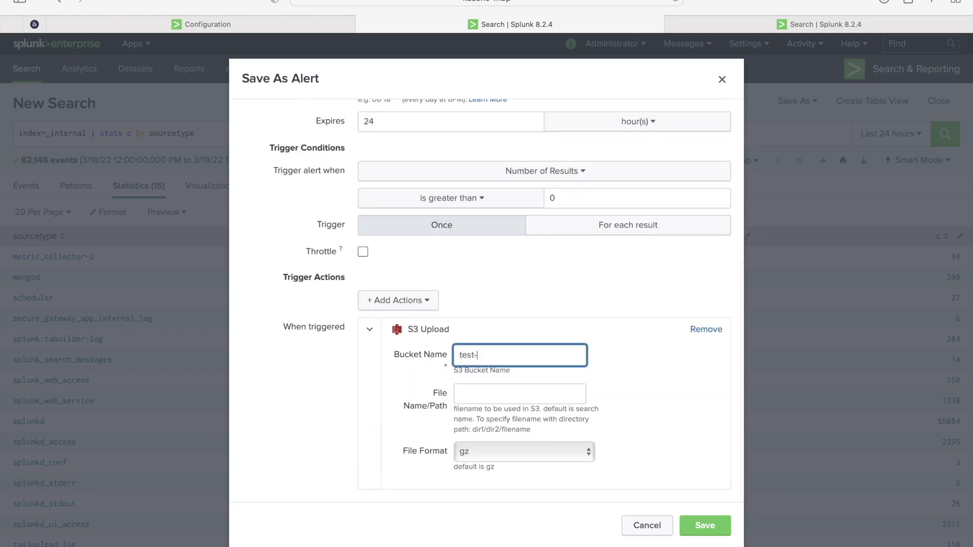
text(drum)
click(475, 396)
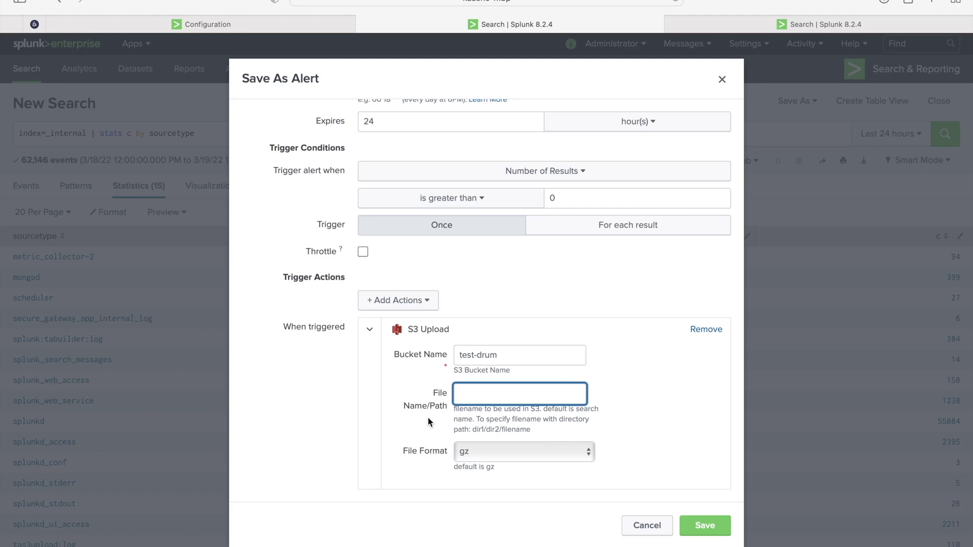
Step: Change the cron's minute and hour to a new time, then save the alert
scroll(502, 276, up, 3)
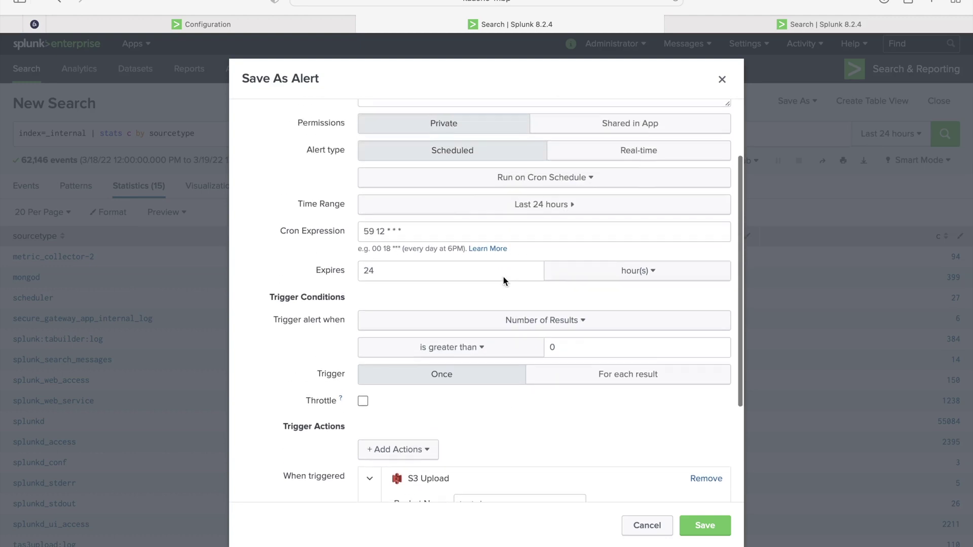
scroll(503, 275, down, 1)
scroll(503, 275, up, 1)
scroll(503, 276, up, 3)
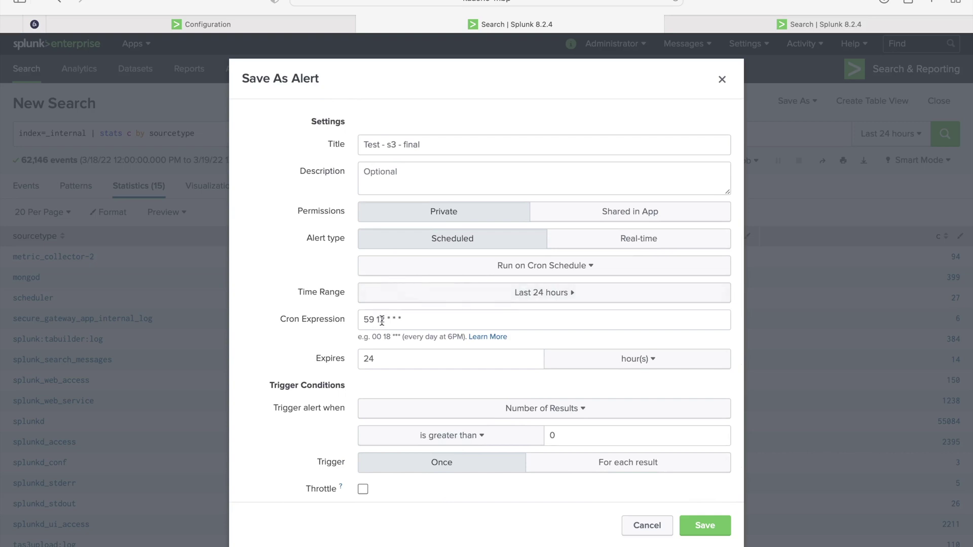
drag(384, 321, 319, 318)
text(00)
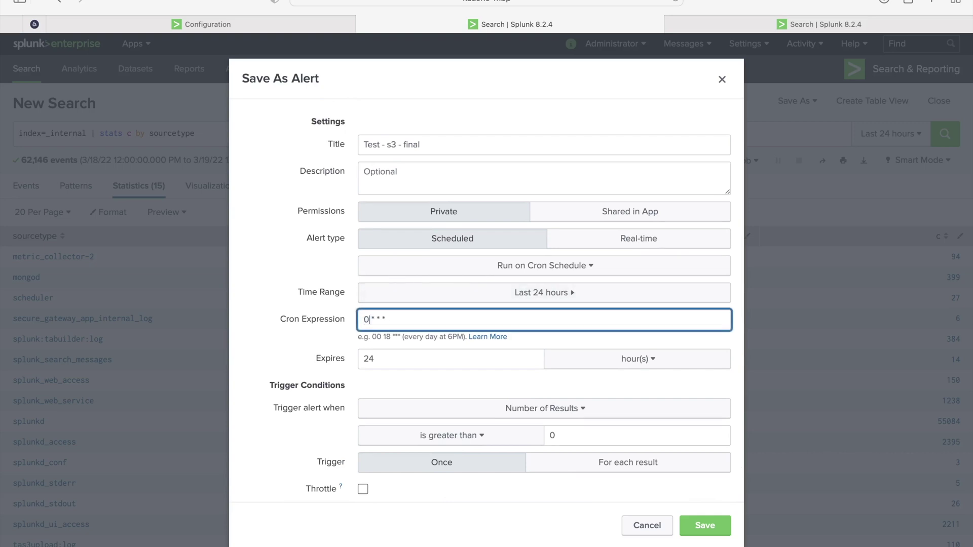
text(3)
click(703, 525)
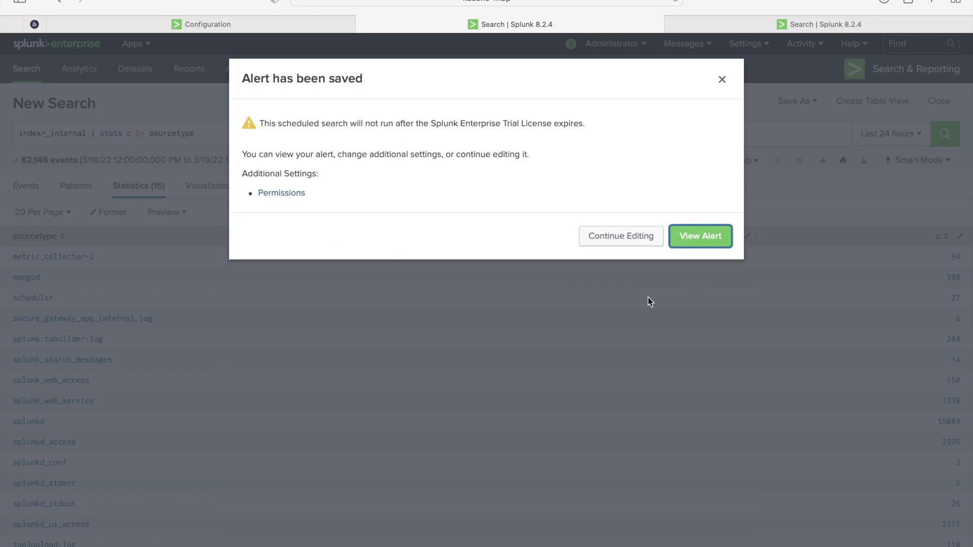
Step: Review the Test - s3 - final alert page, then return to the upload log search
click(698, 246)
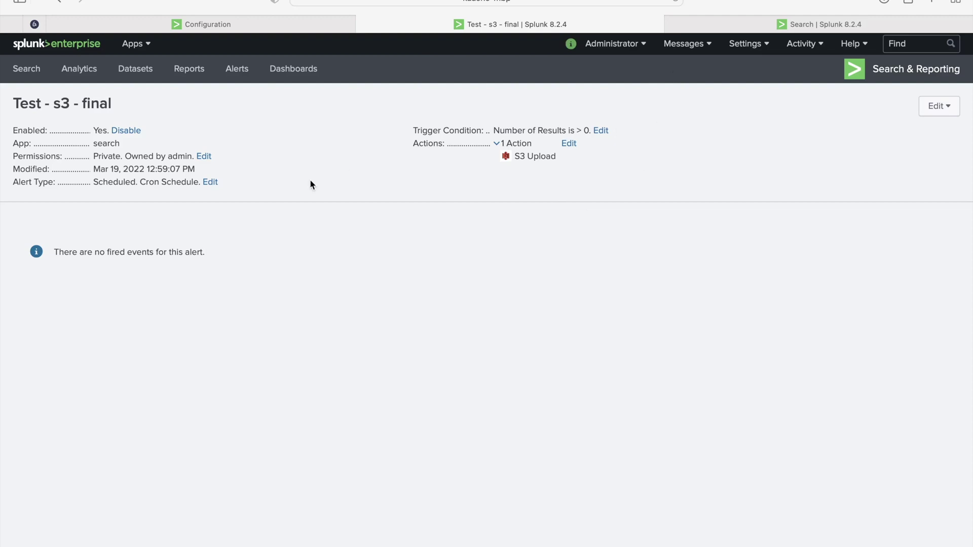
key(ctrl+Tab)
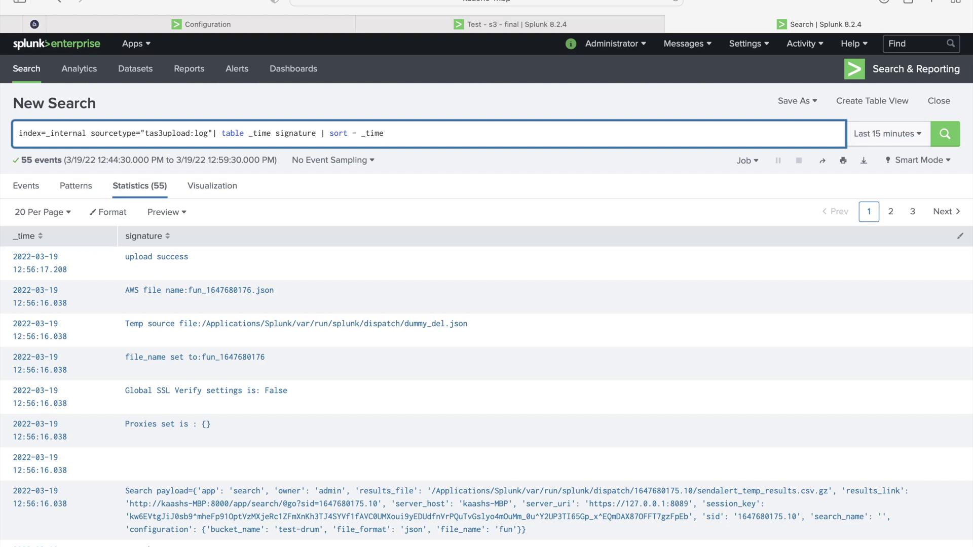
key(Return)
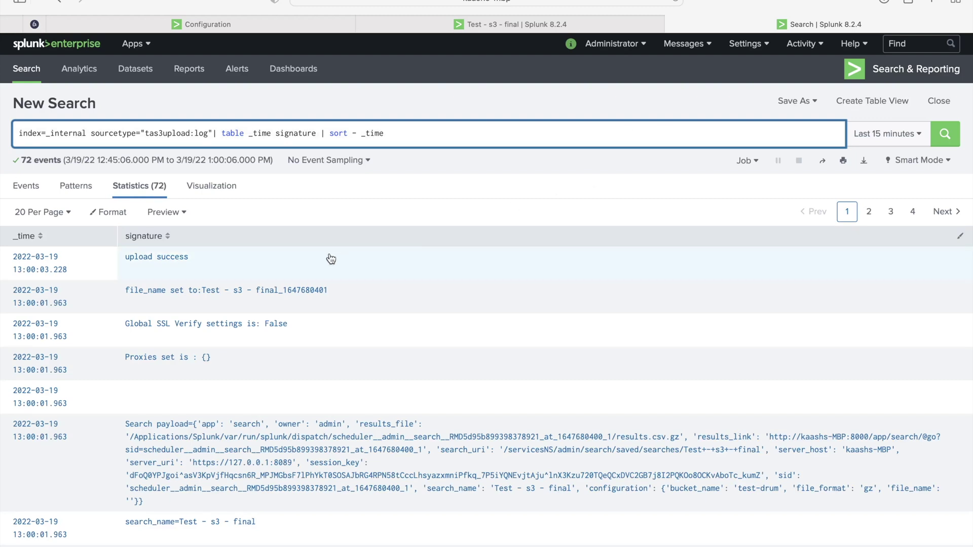
scroll(329, 332, down, 2)
scroll(329, 332, down, 5)
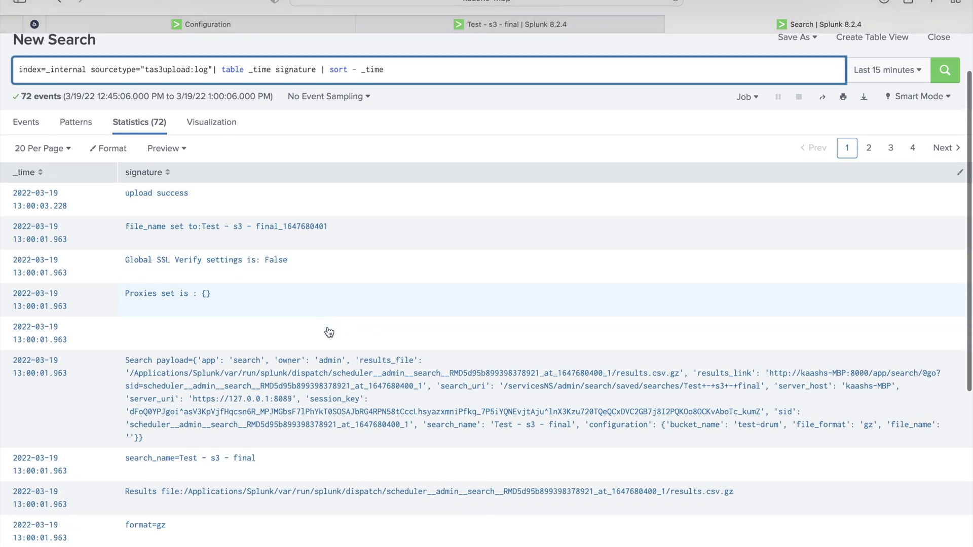
scroll(328, 332, down, 2)
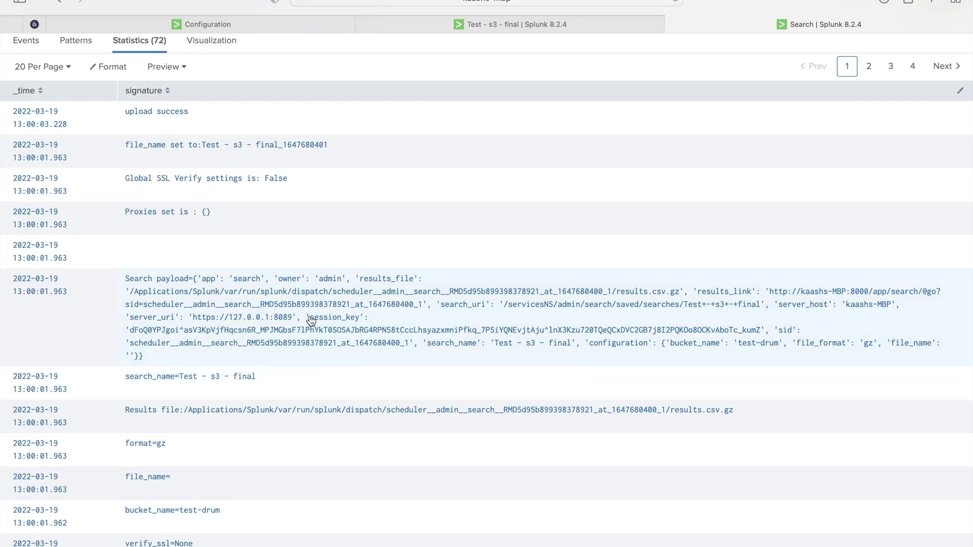
scroll(311, 320, up, 5)
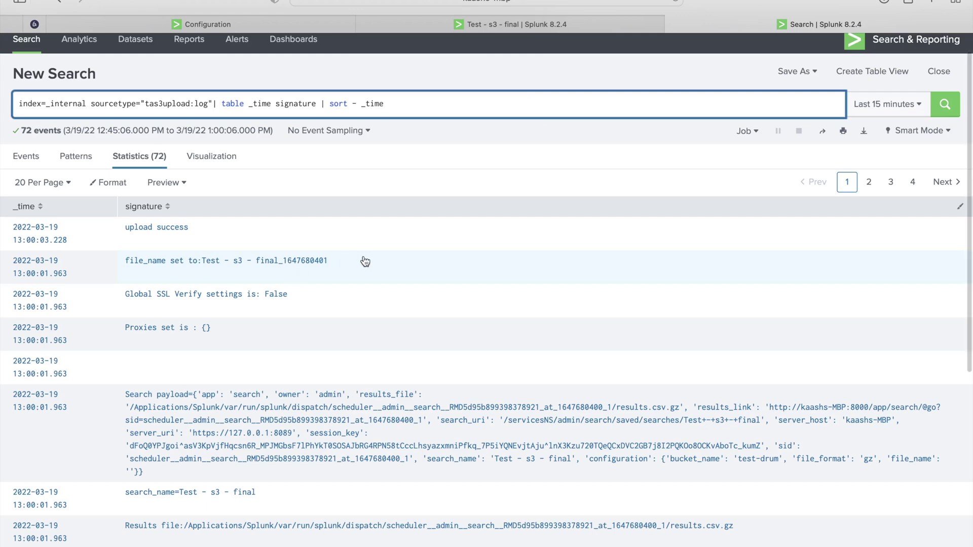
key(ctrl+Left)
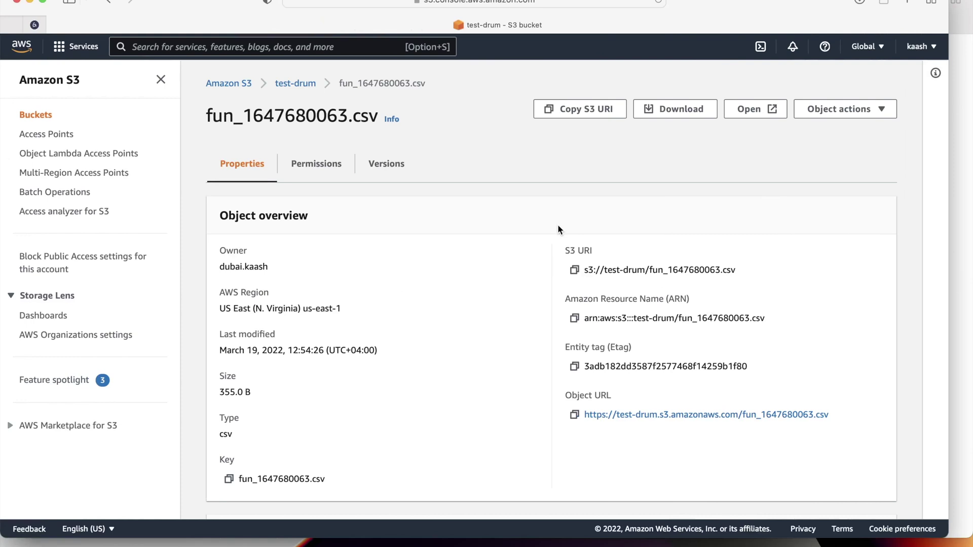
Step: List the test-drum bucket's objects to find Test - s3 - final_1647680401.csv.gz
click(306, 85)
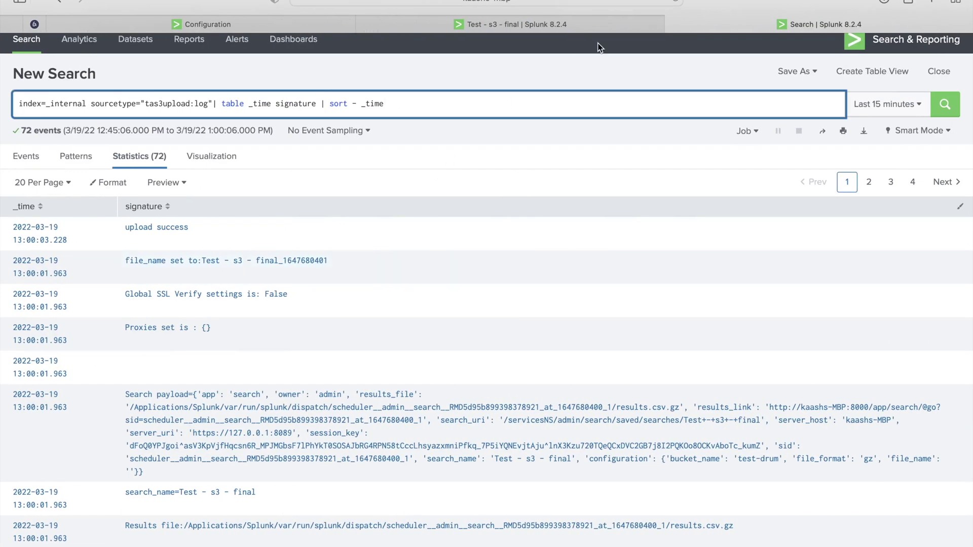
Step: Edit the Test - s3 - final alert's S3 upload file path to dir1/test100
click(542, 24)
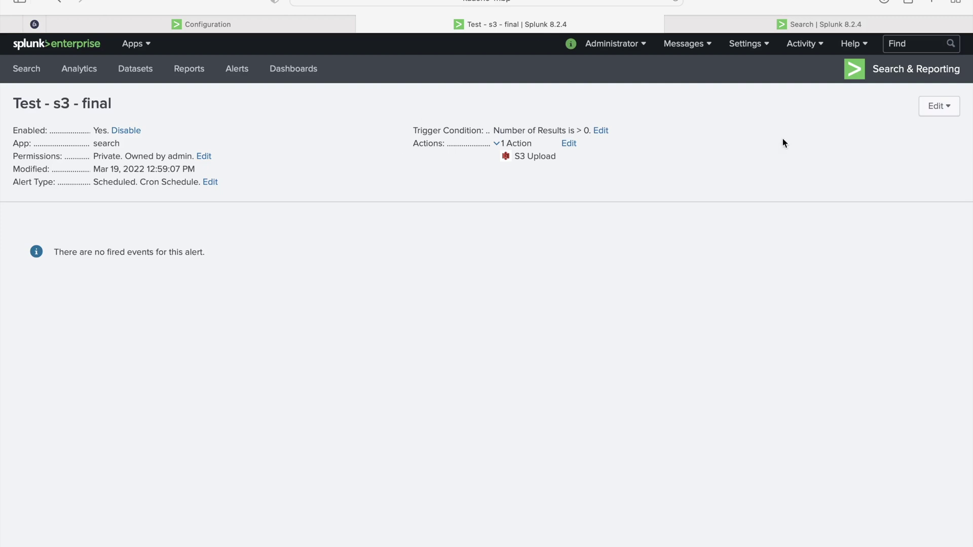
click(934, 107)
click(882, 152)
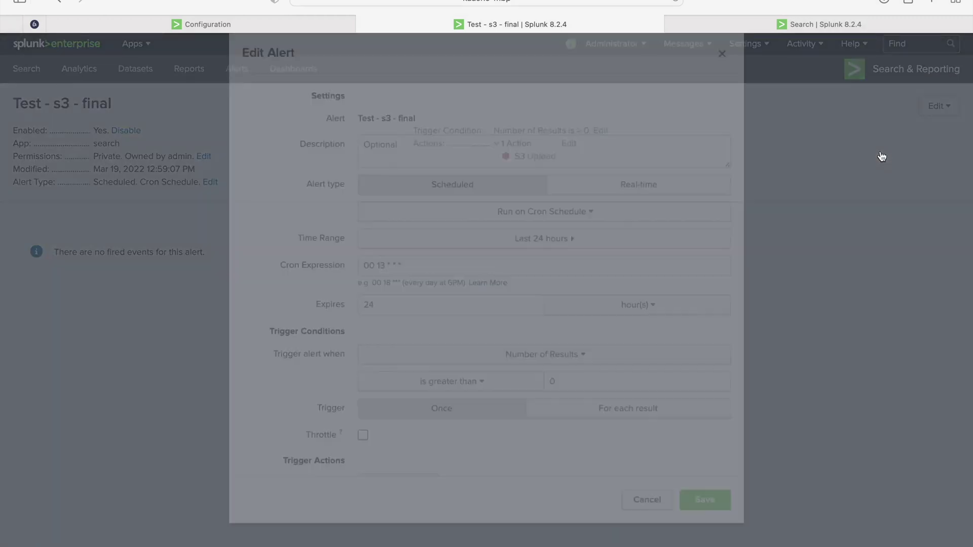
scroll(406, 286, down, 3)
scroll(405, 287, down, 3)
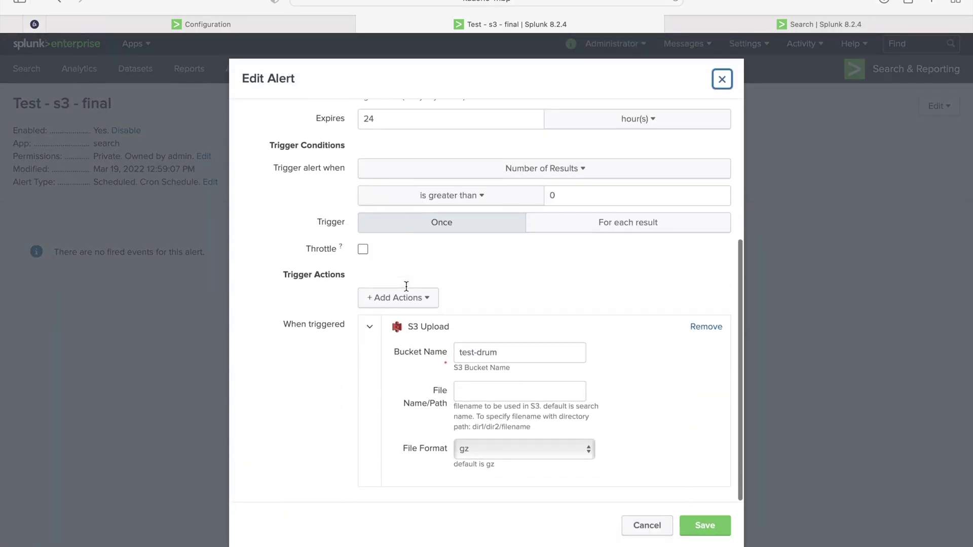
click(470, 390)
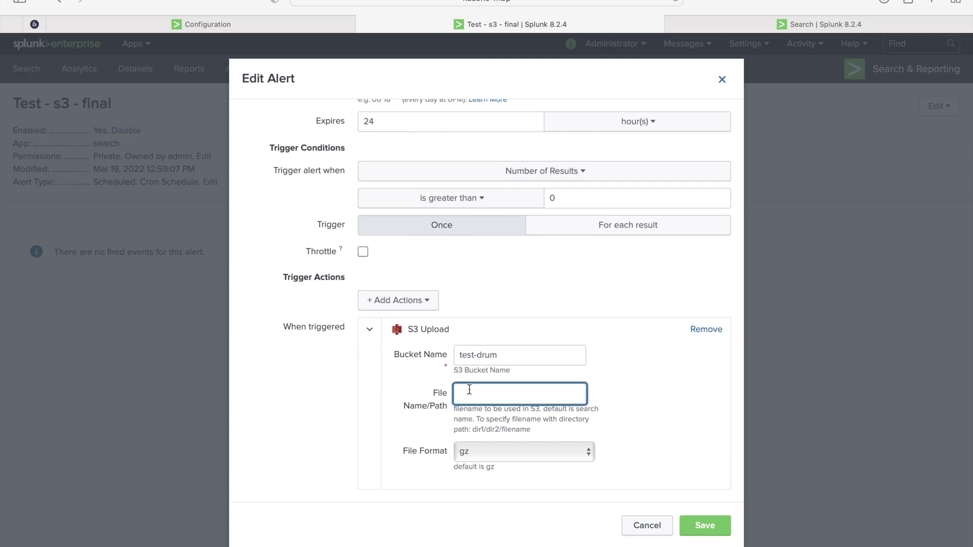
text(dir)
text(1/test100)
click(509, 355)
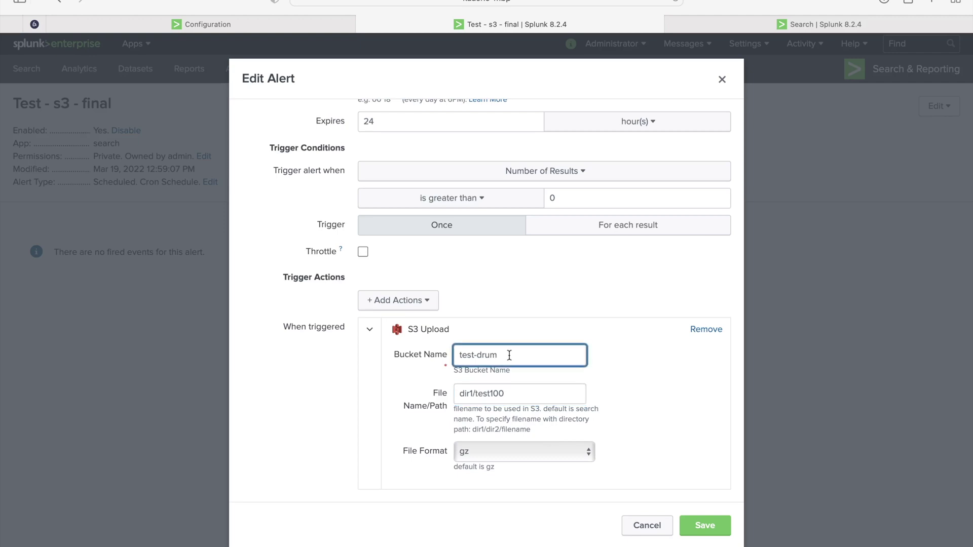
click(473, 394)
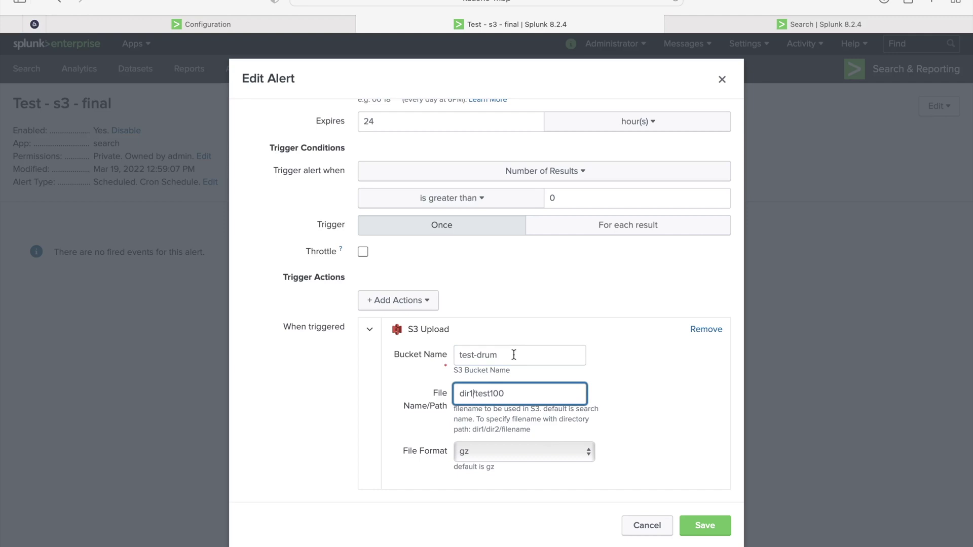
double_click(494, 394)
click(558, 360)
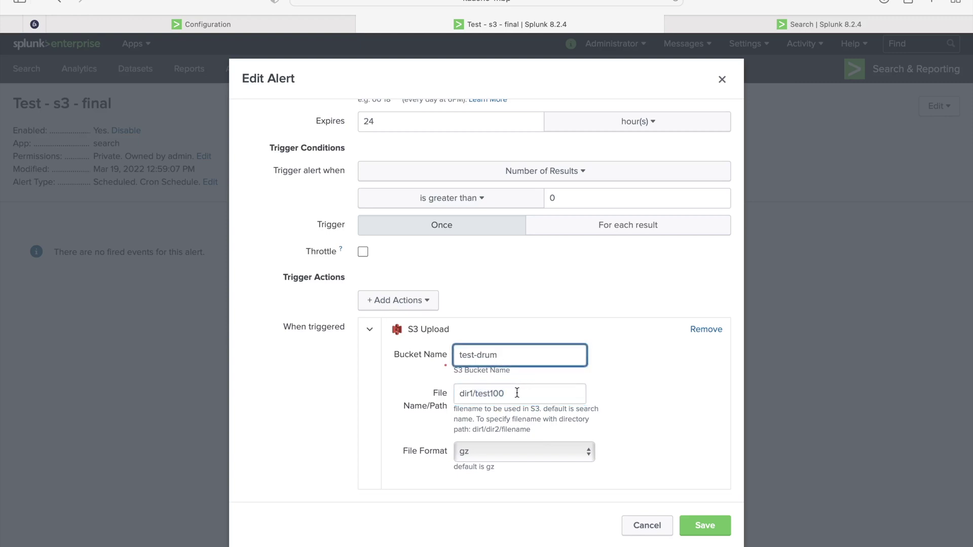
Step: Set the cron to 02 13 * * * and file format to json, then save
scroll(560, 302, up, 3)
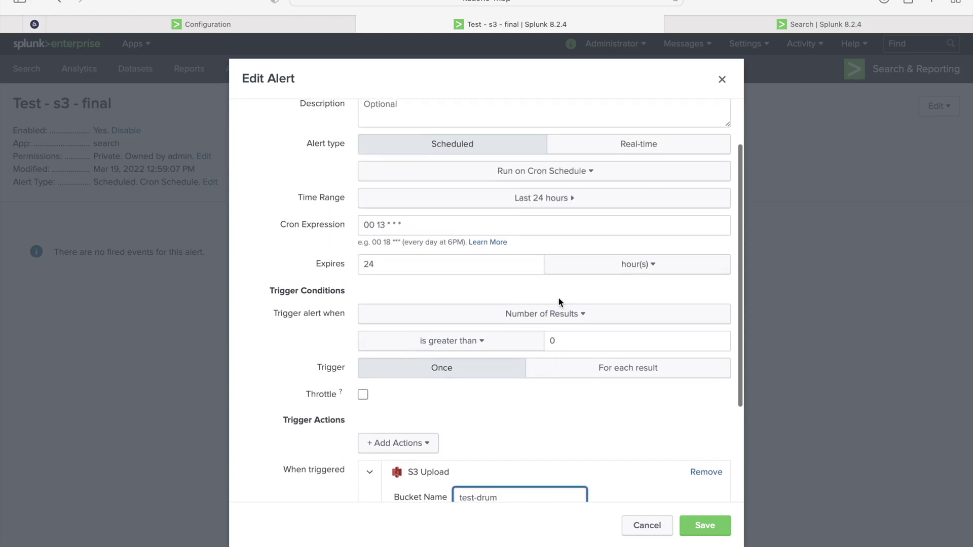
click(374, 225)
key(BackSpace)
text(2)
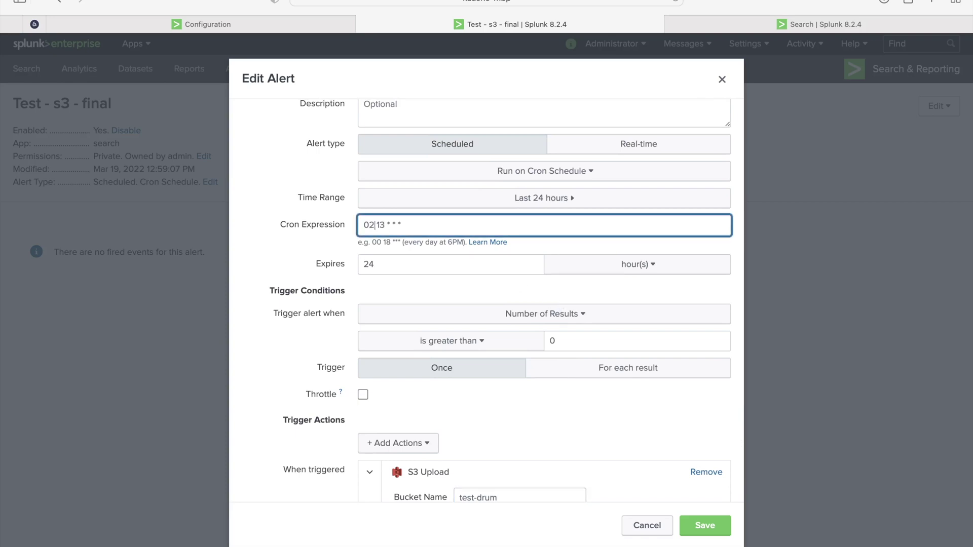
scroll(618, 489, down, 3)
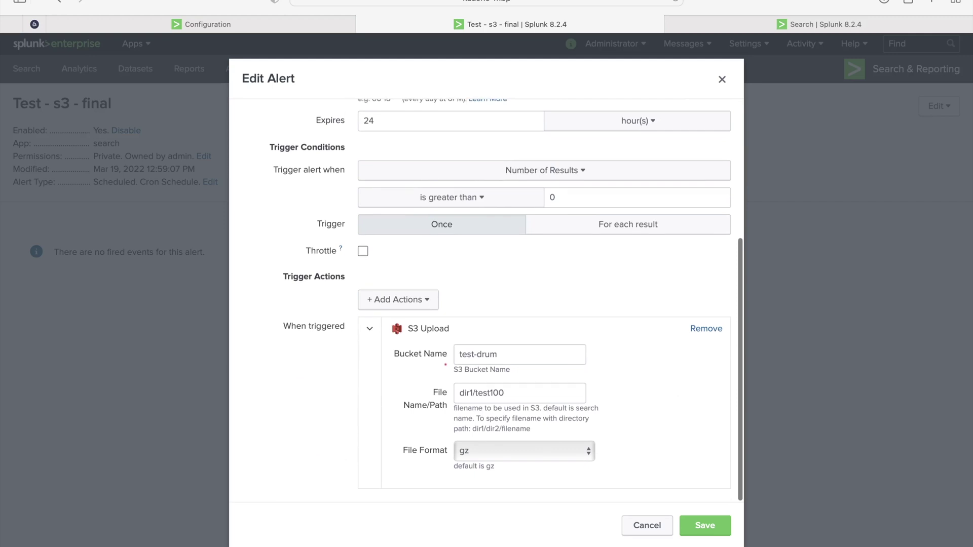
click(522, 455)
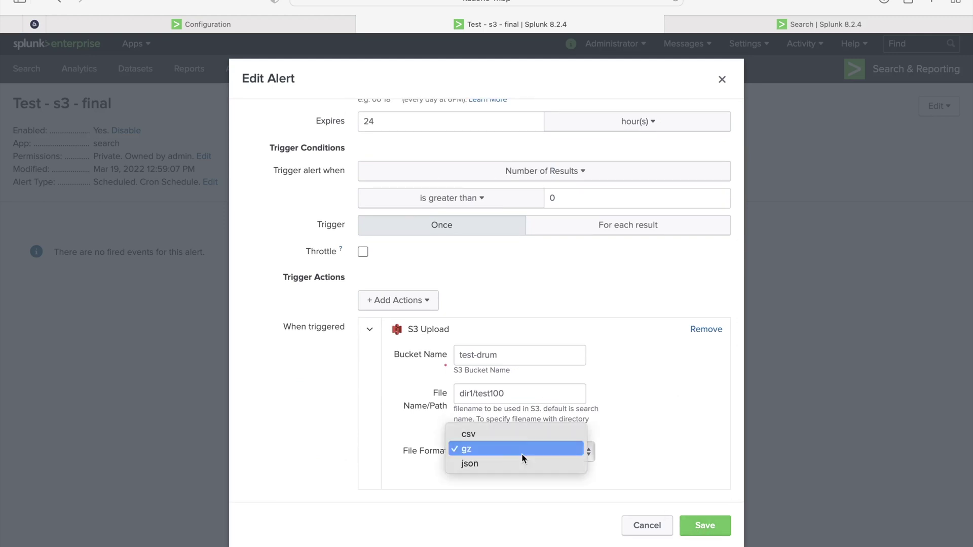
click(487, 463)
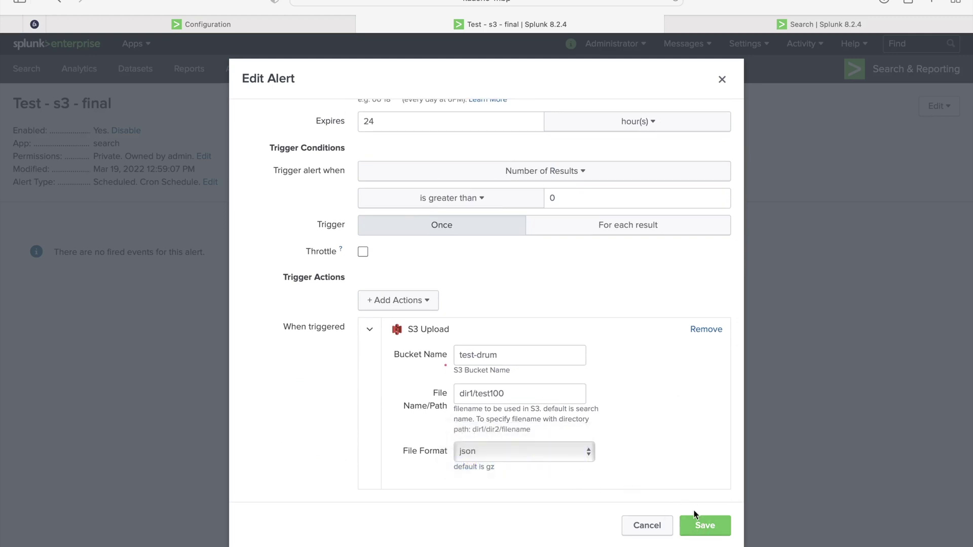
click(702, 527)
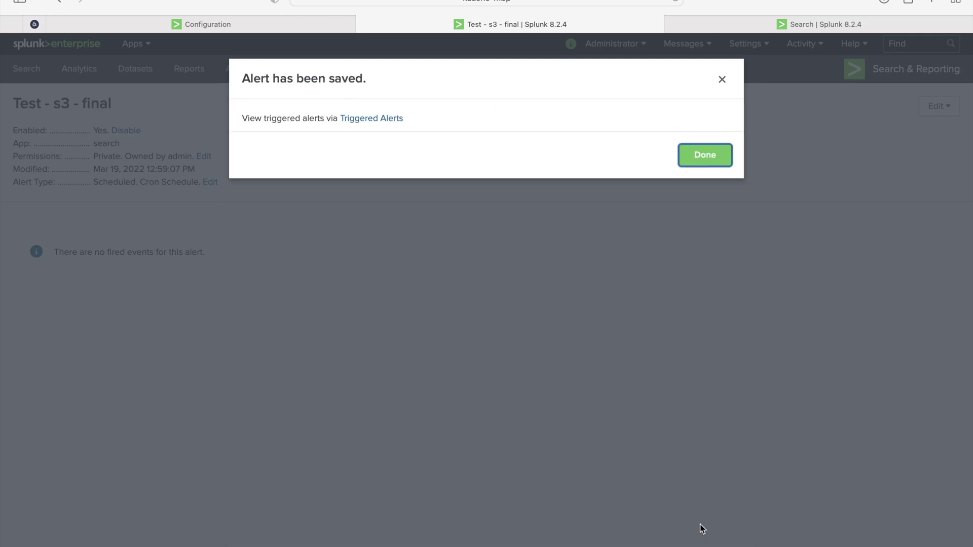
click(705, 164)
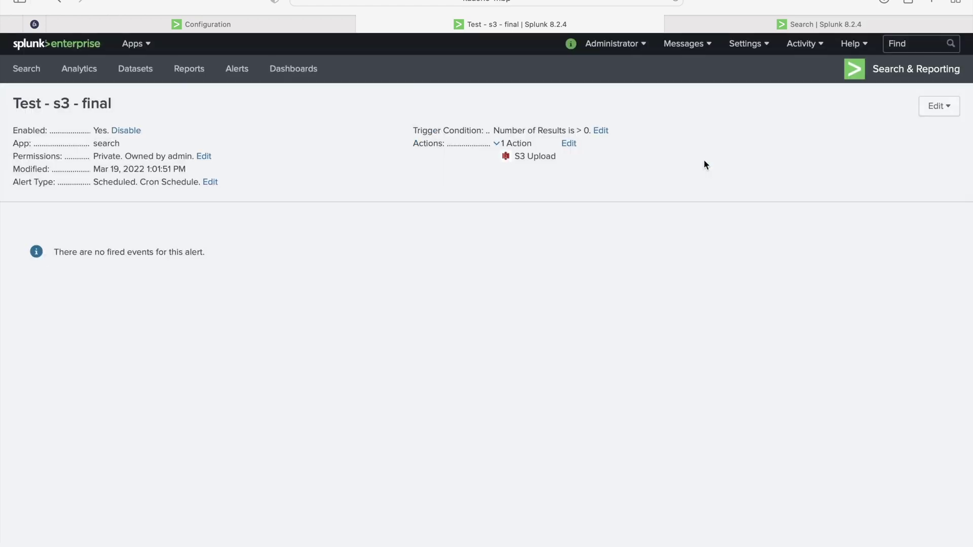
Step: Rerun the upload log search to confirm dir1/test100_1647680520.json uploaded successfully
click(751, 24)
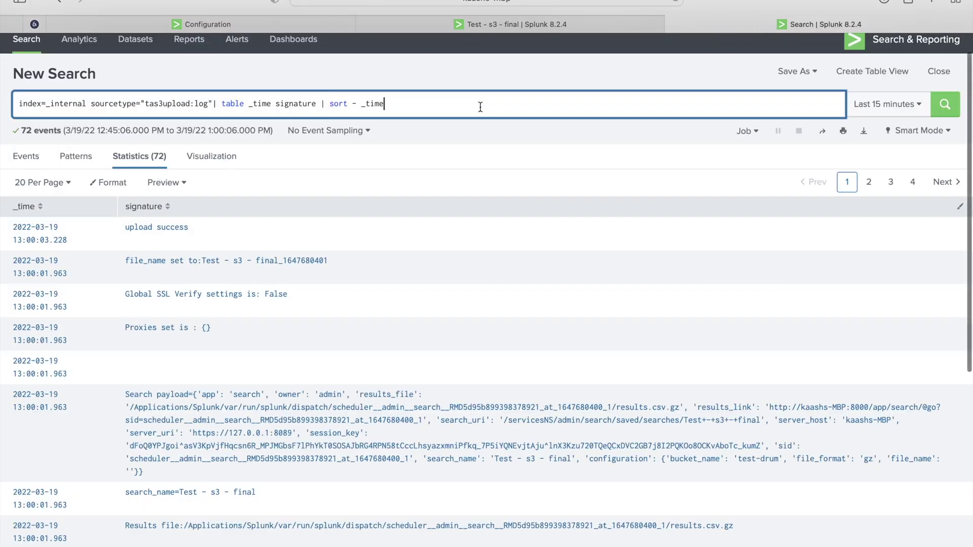
key(Return)
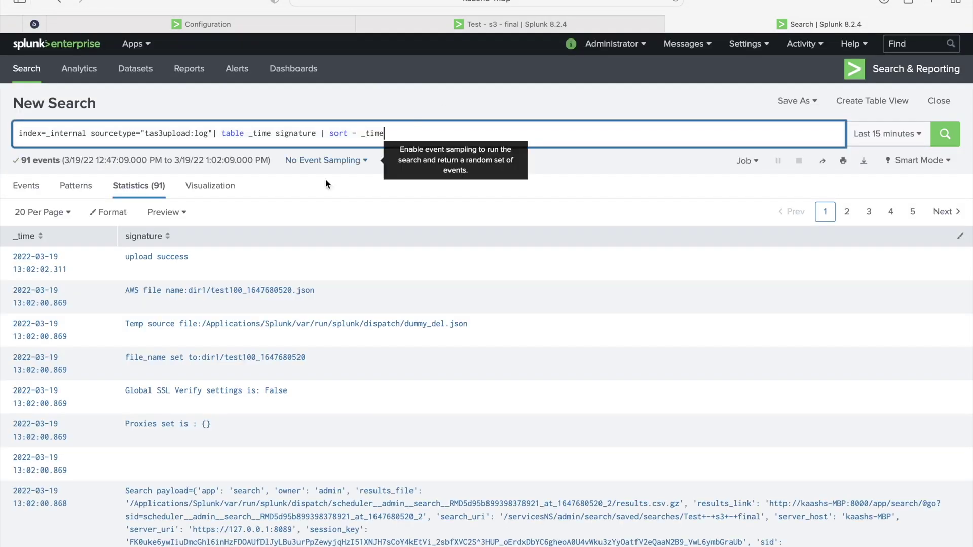
scroll(259, 334, down, 1)
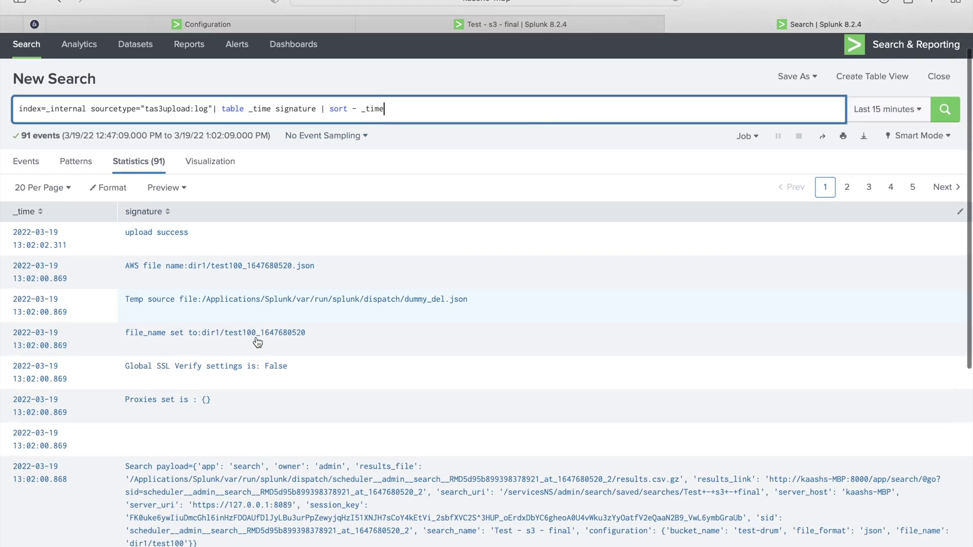
scroll(257, 342, down, 1)
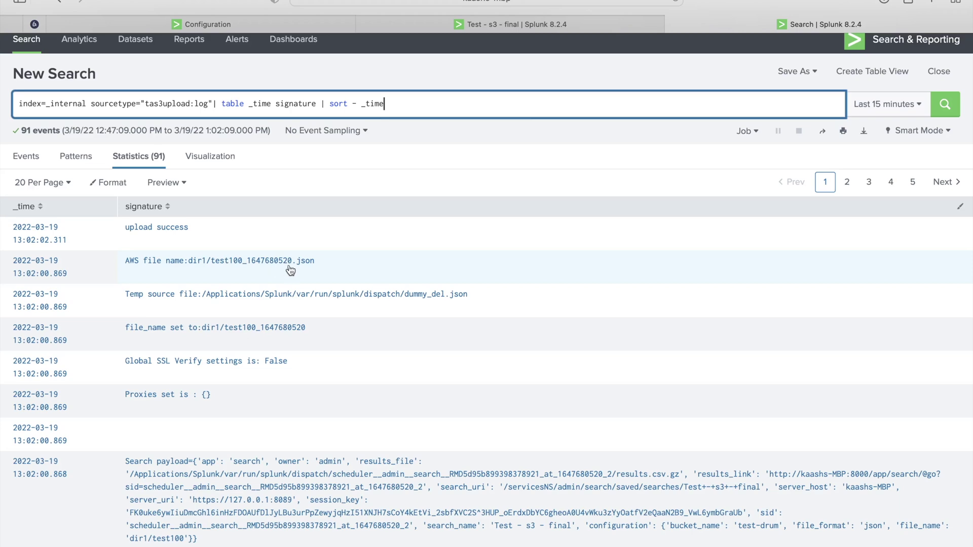
key(ctrl+Left)
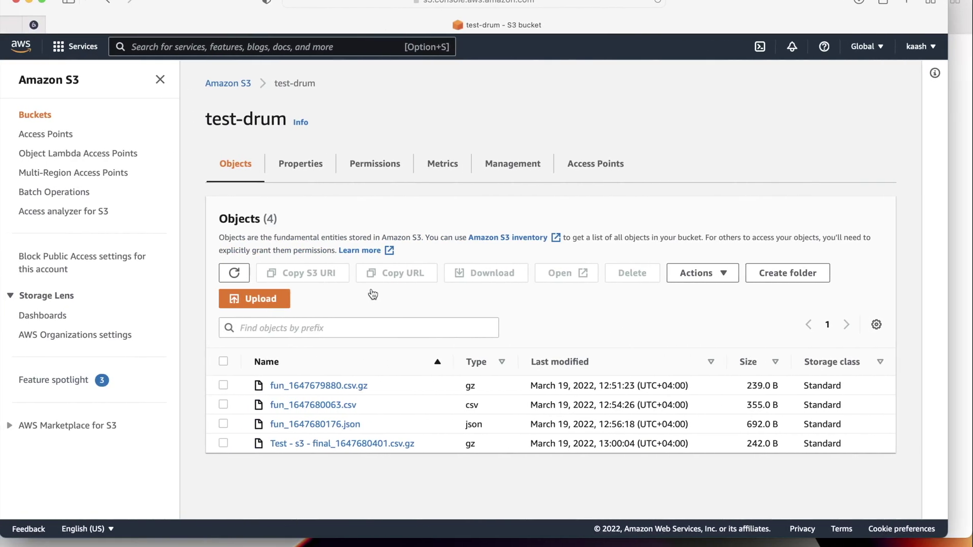
Step: Refresh the test-drum bucket and open test100_1647680520.json under dir1/ in S3
click(238, 274)
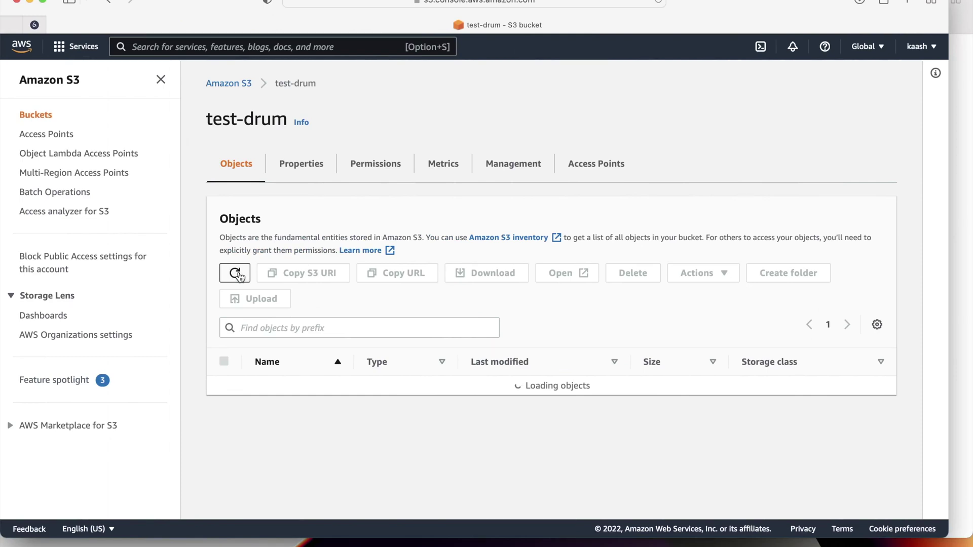
click(282, 386)
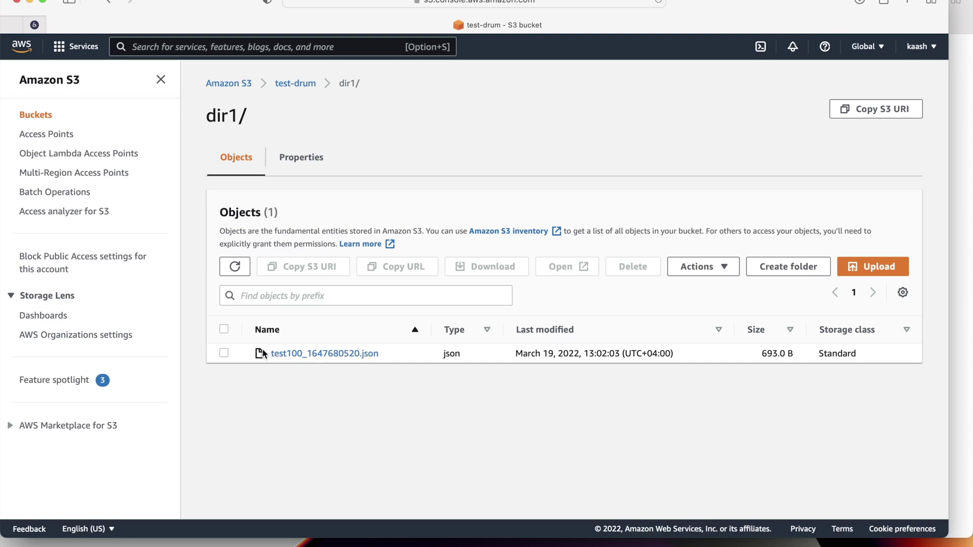
click(296, 355)
Step: Open the downloaded test100_1647680520.json in Sublime Text and inspect its JSON records
key(super+Tab)
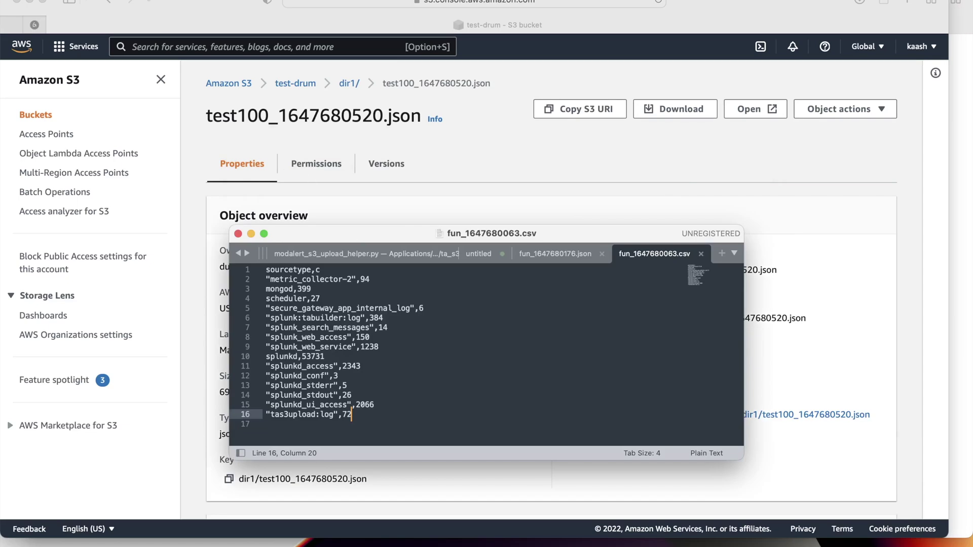
click(104, 0)
click(119, 7)
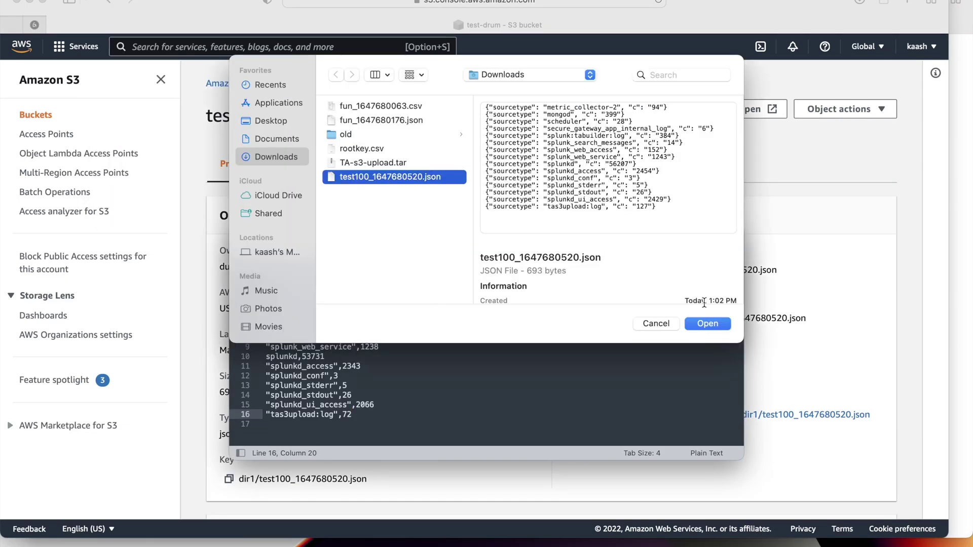
click(718, 327)
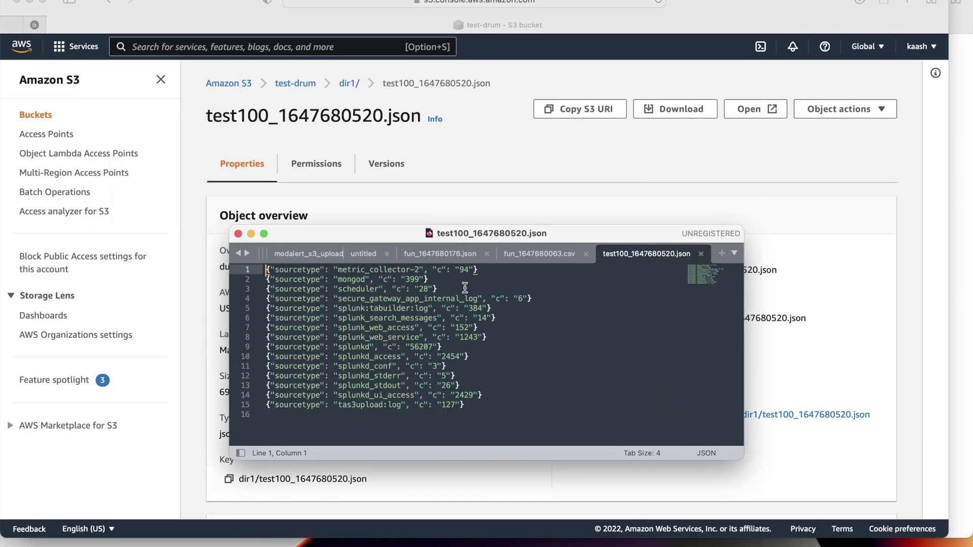
click(458, 282)
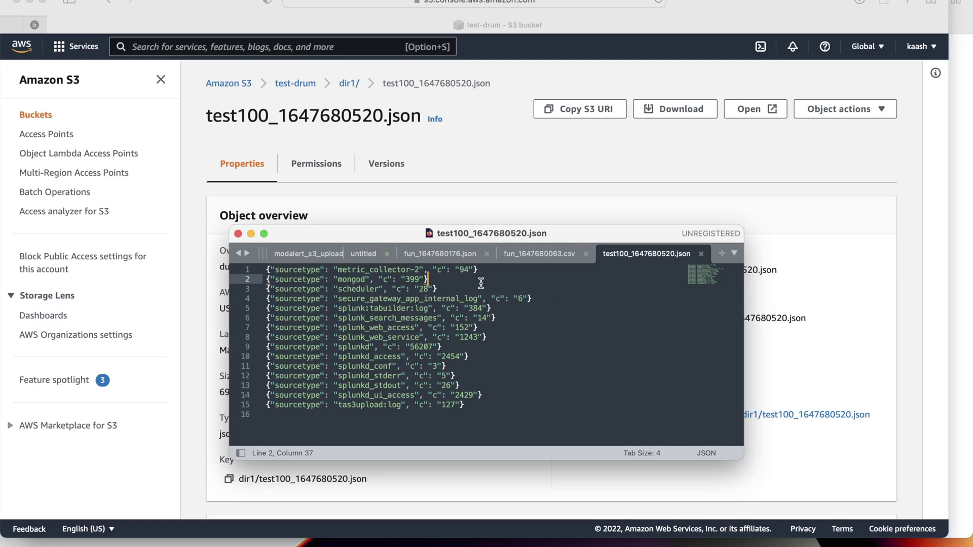
Step: Glance at the Splunk search results, then bring up the Splunkbase add-on Details page
key(ctrl+Right)
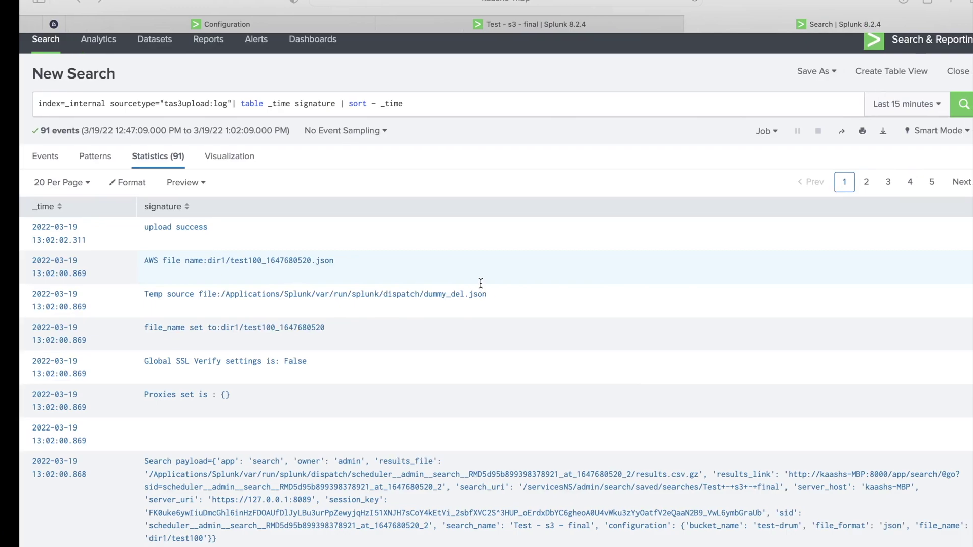
key(ctrl+Left)
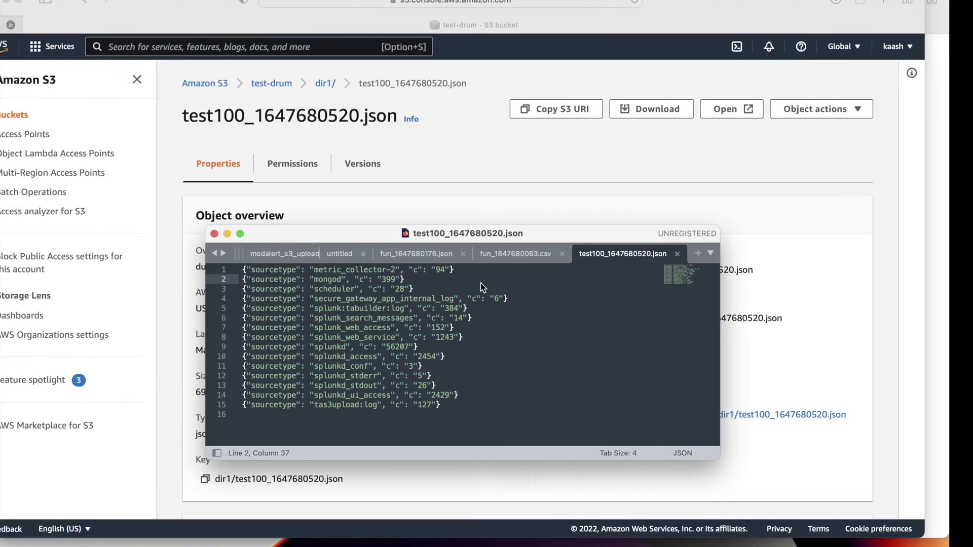
click(962, 317)
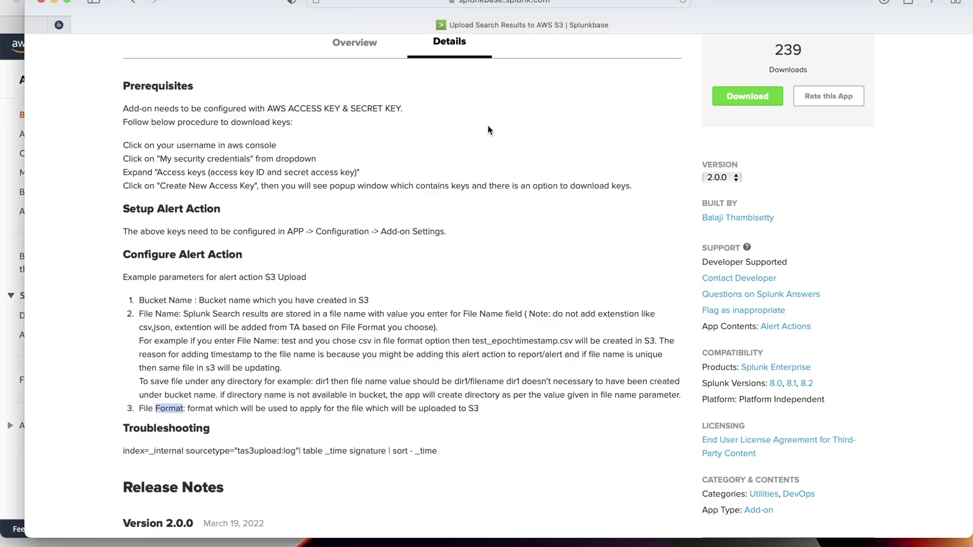
scroll(382, 142, up, 2)
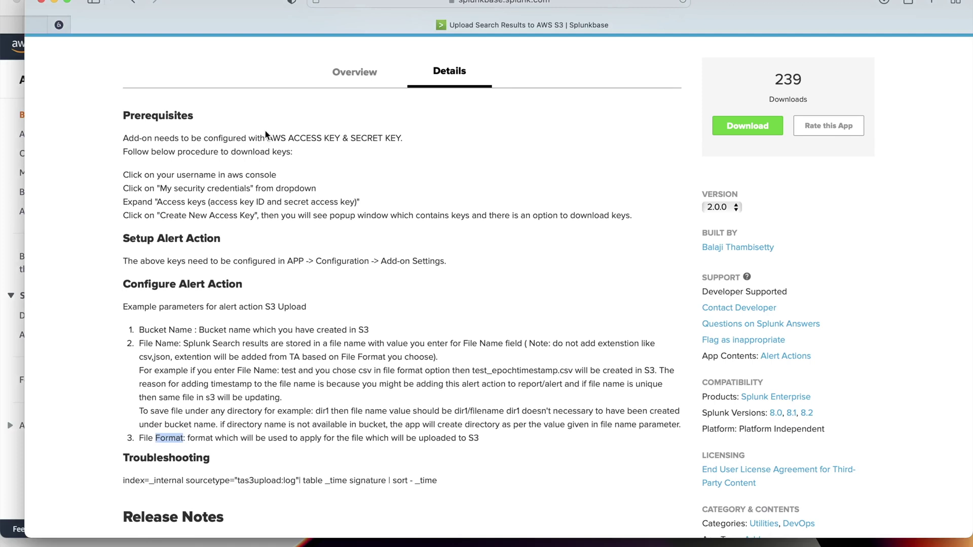
click(179, 239)
scroll(208, 439, down, 2)
scroll(209, 438, down, 1)
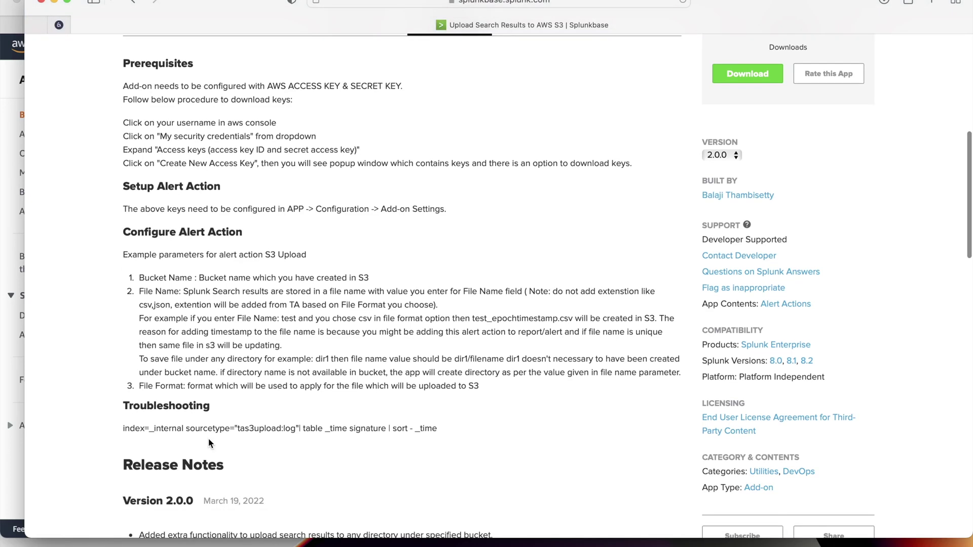